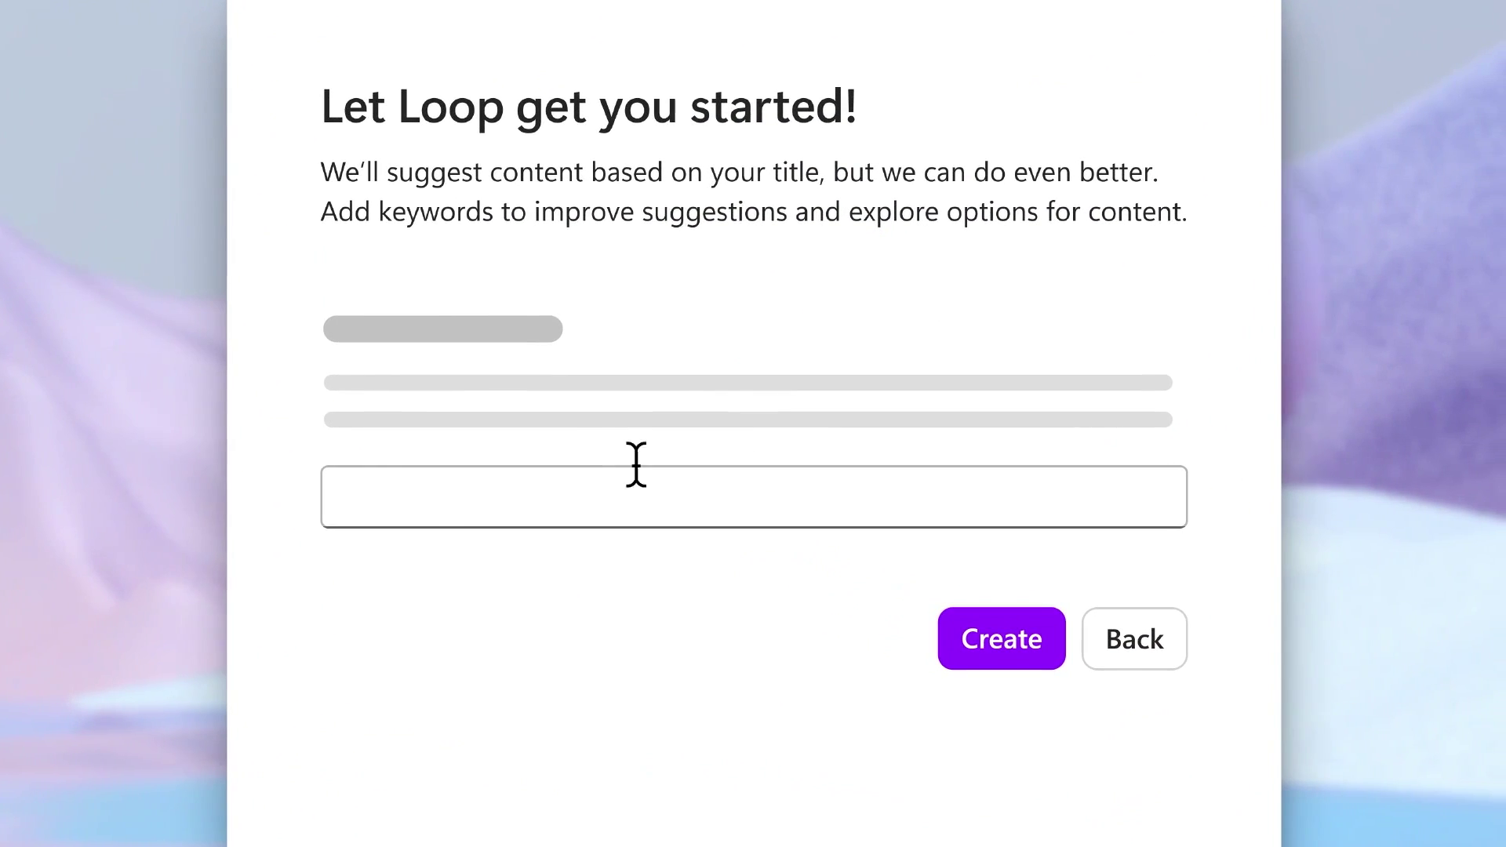
- Get suggestions for the keyword Marketing and pick the suggested page and Word document
click(636, 469)
text(Marketing)
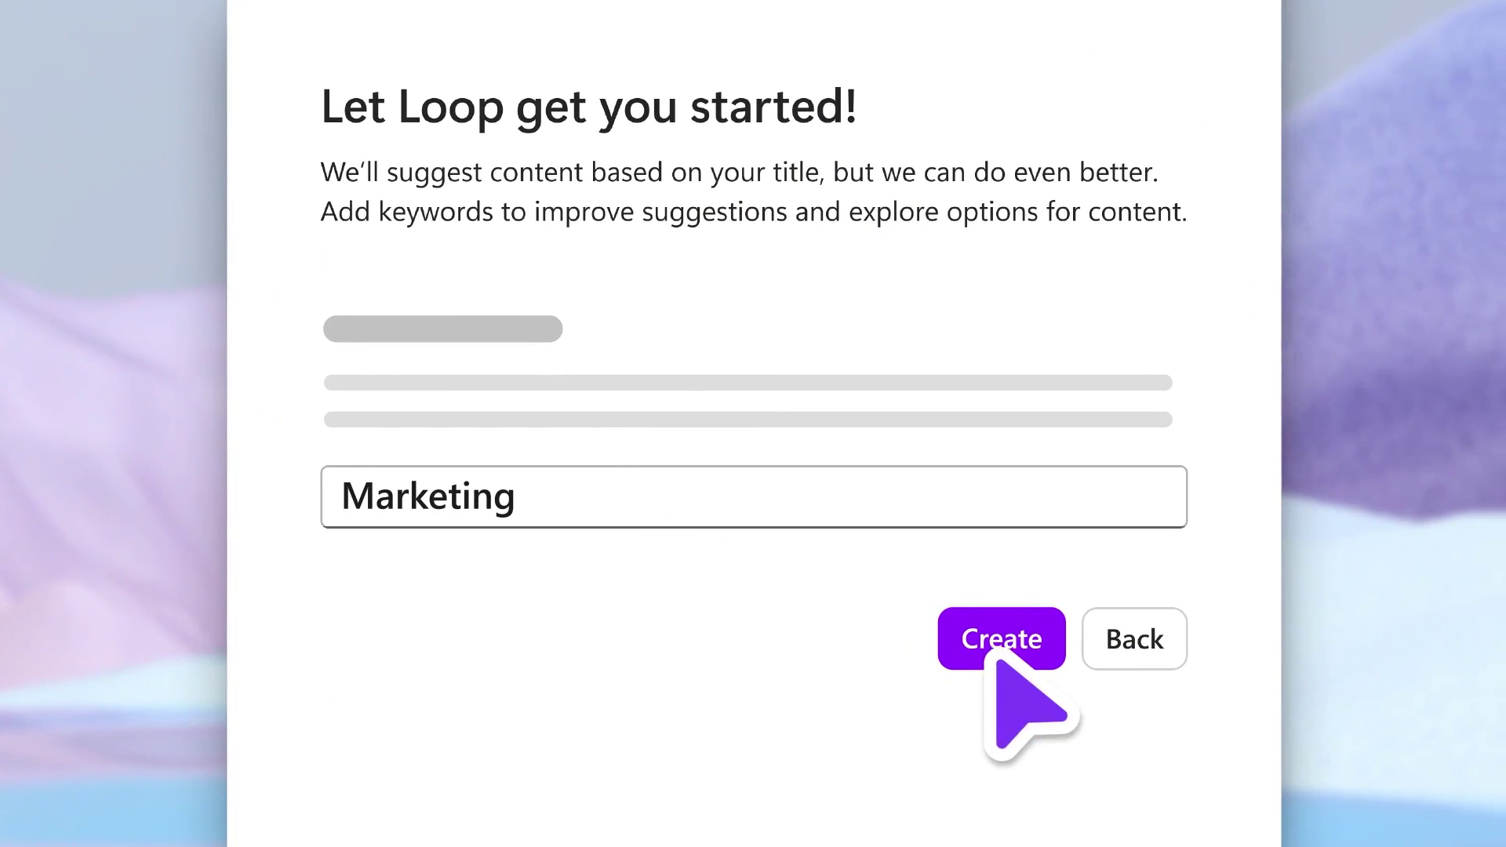
click(997, 619)
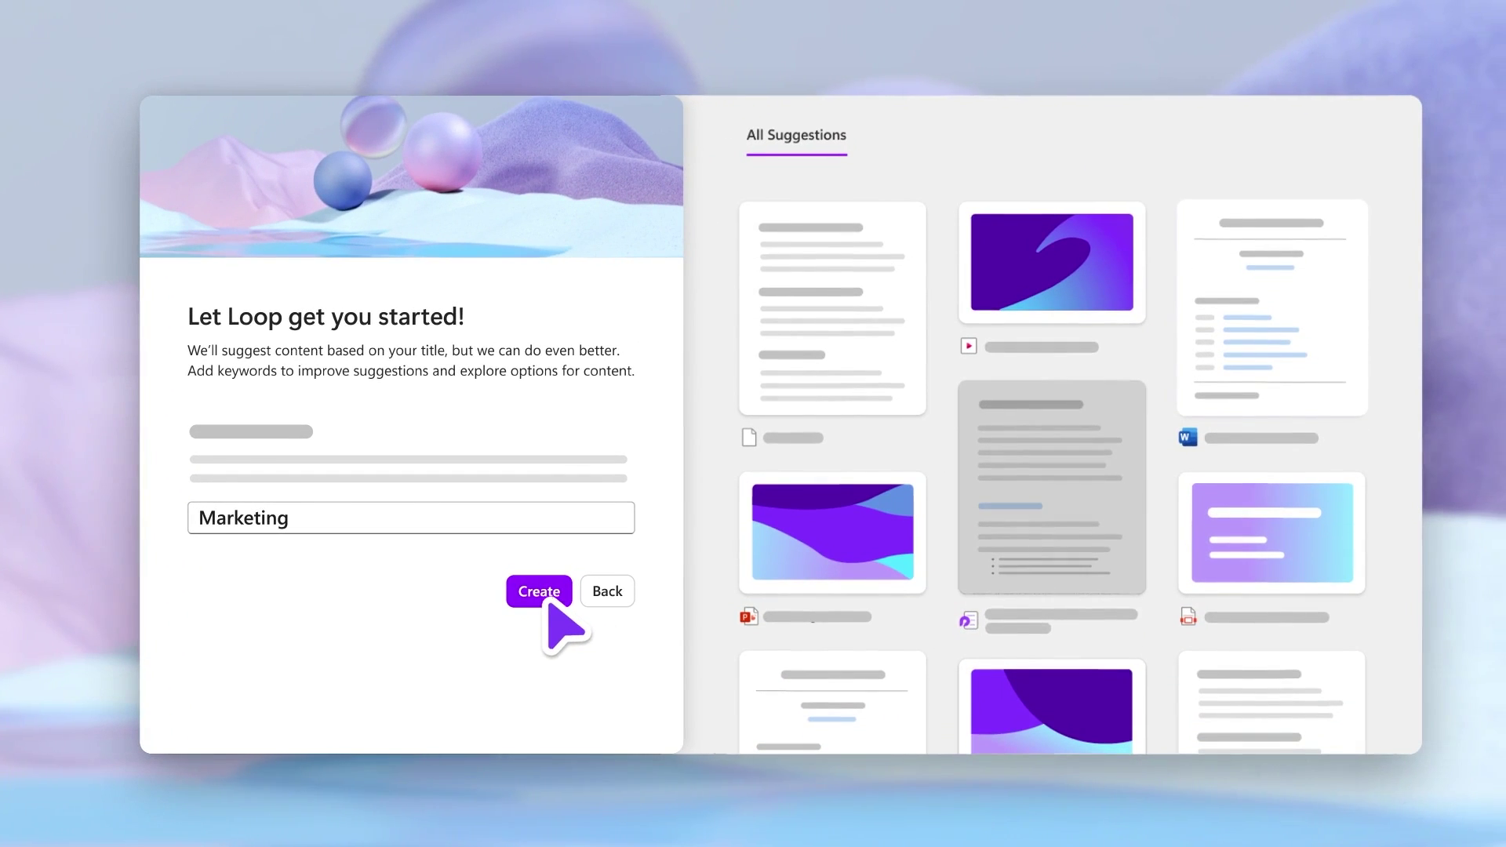
click(1123, 435)
click(1280, 314)
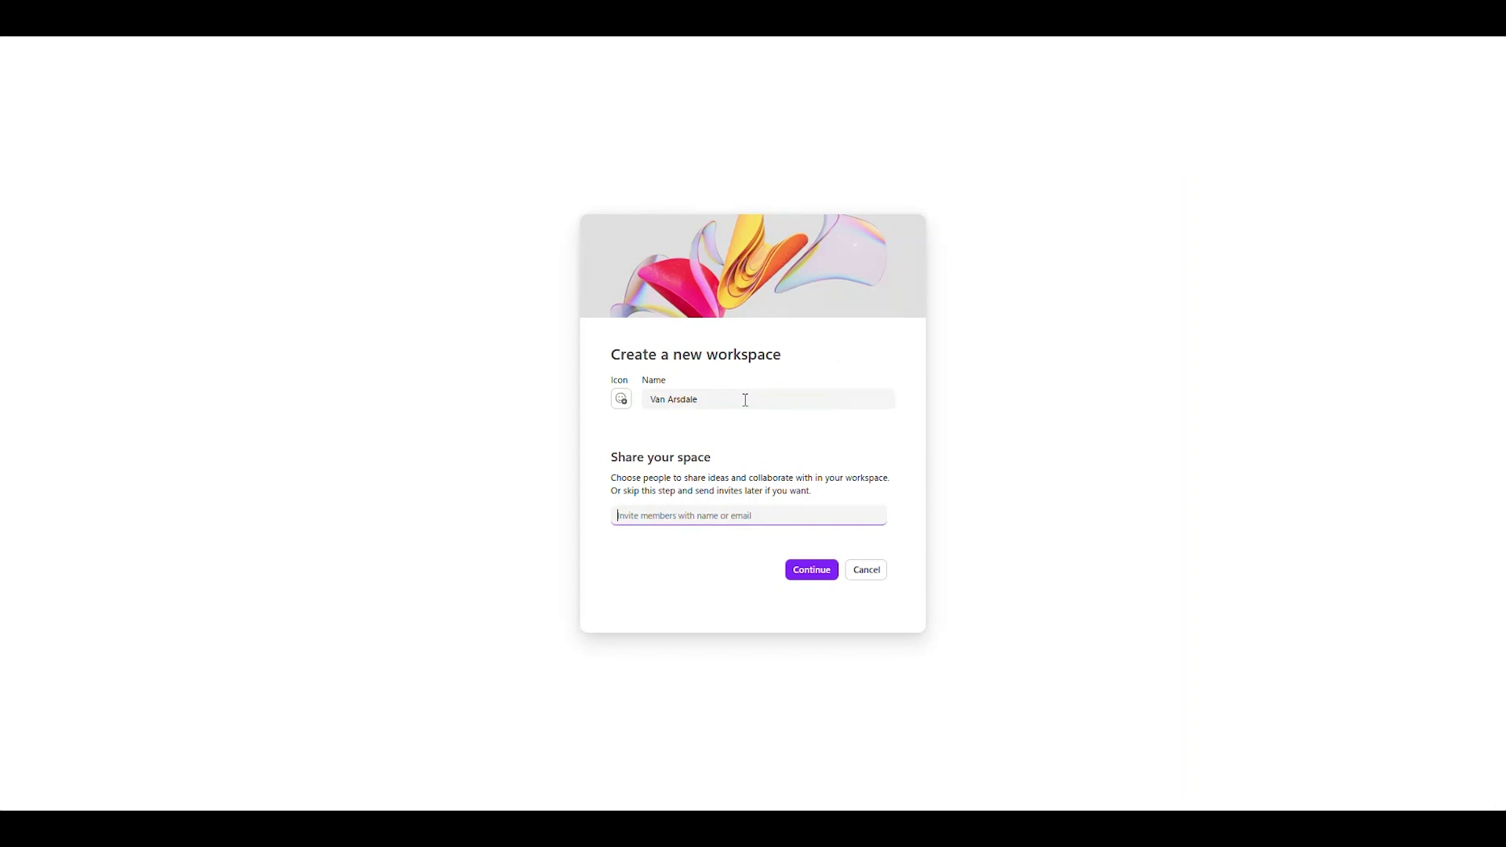
- Invite four teammates as members of the Van Arsdale workspace
key(Return)
text(Brian)
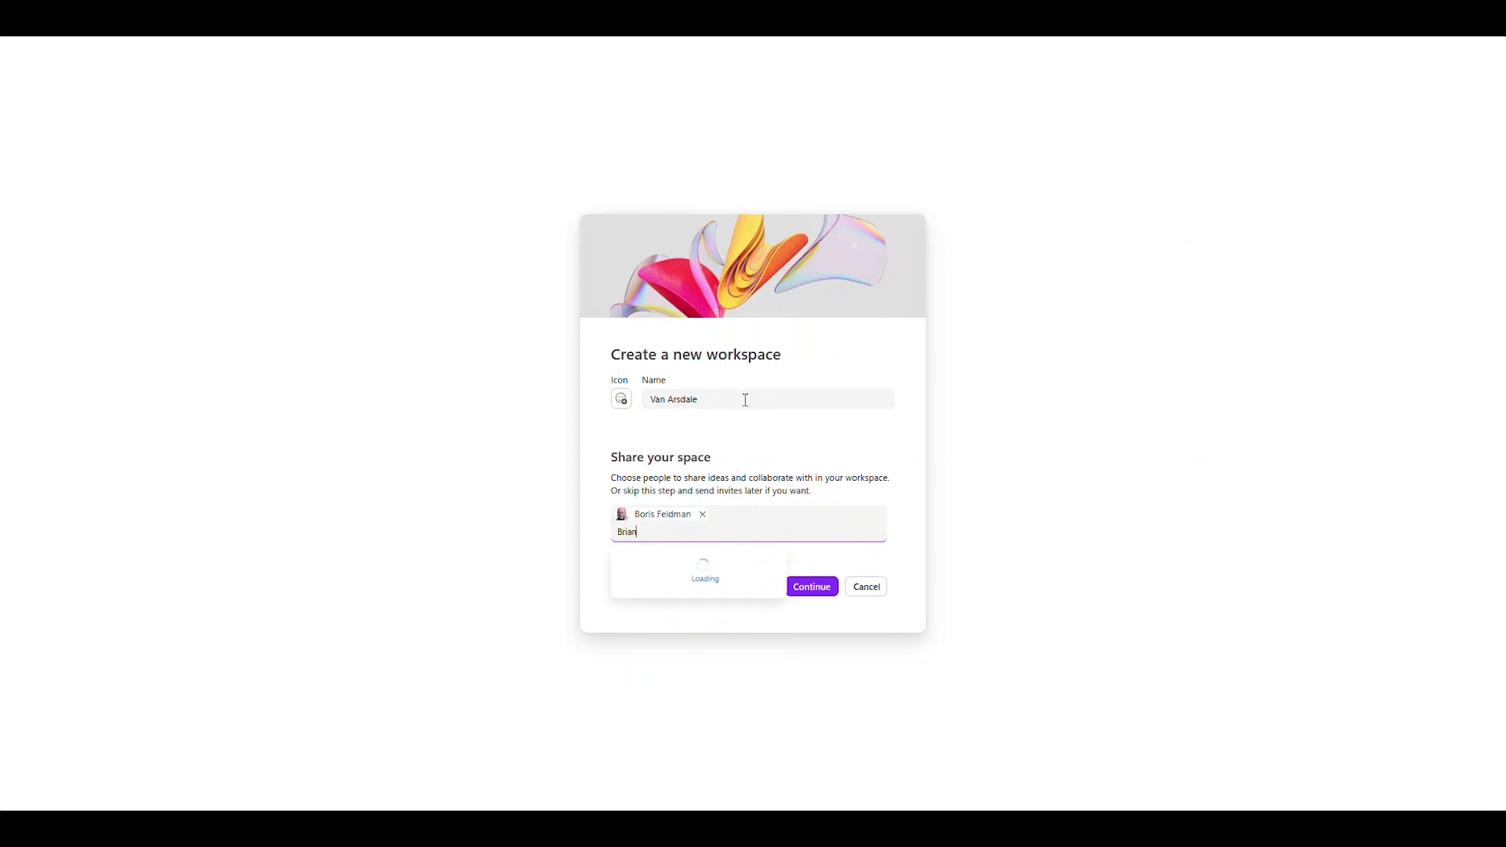
key(Return)
key(Return)
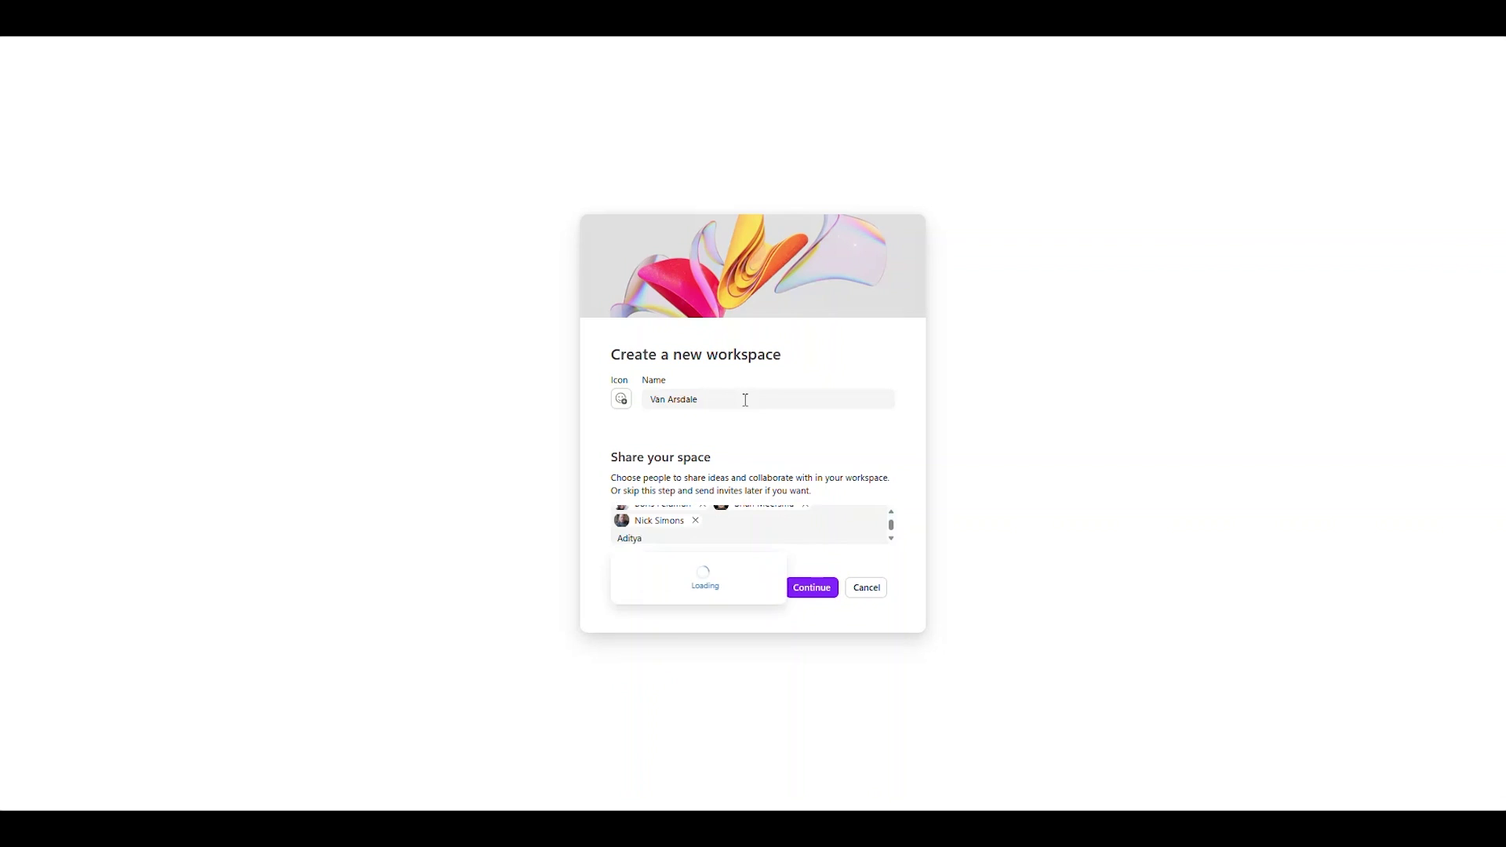
text(Tanvi)
key(Return)
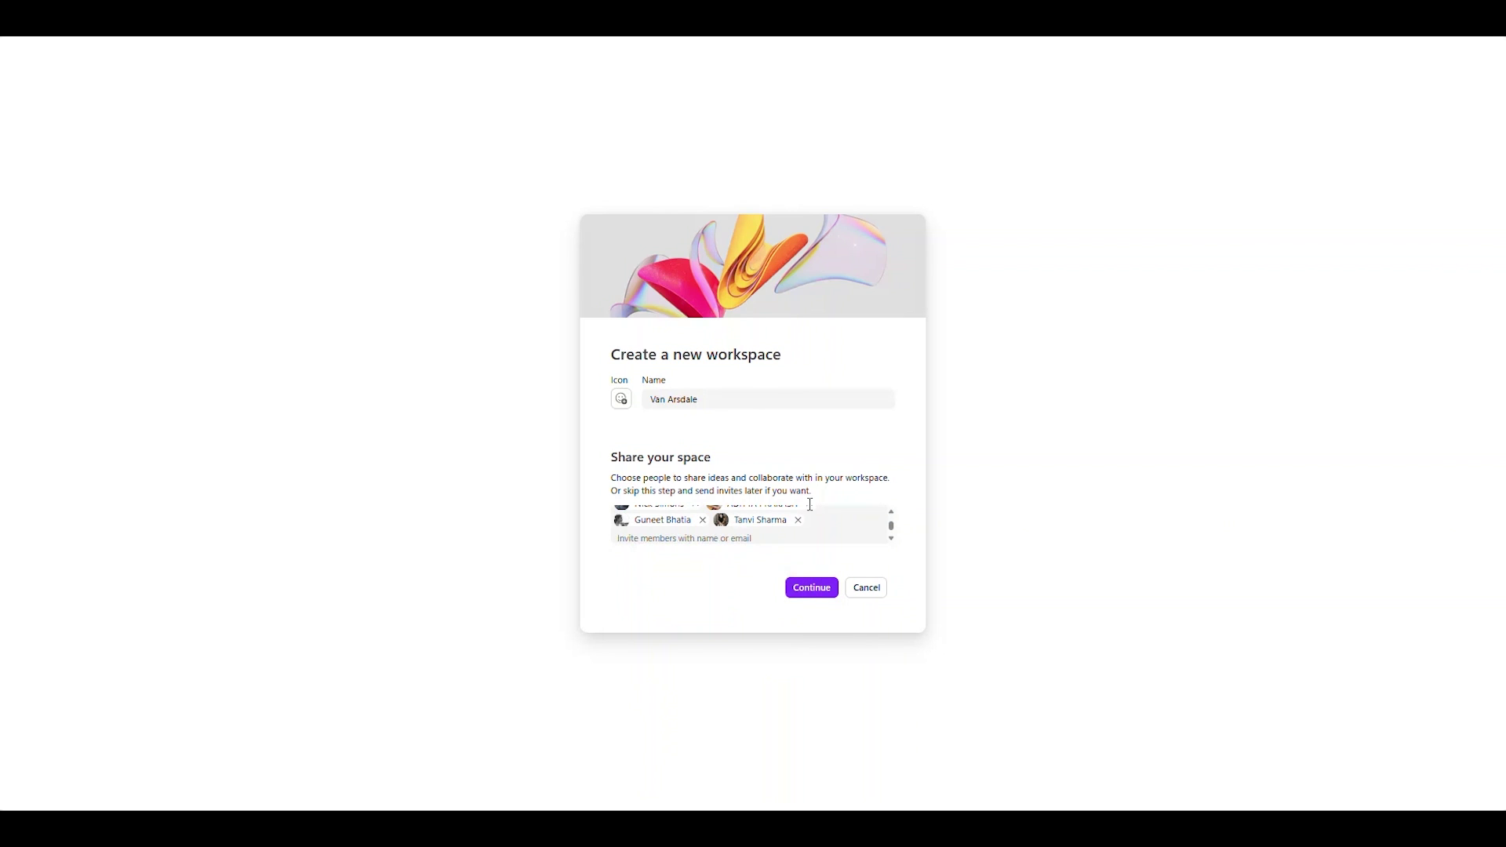
- Filter suggested files by VanArsdale, add the VanArsdale files, and create the workspace
click(811, 590)
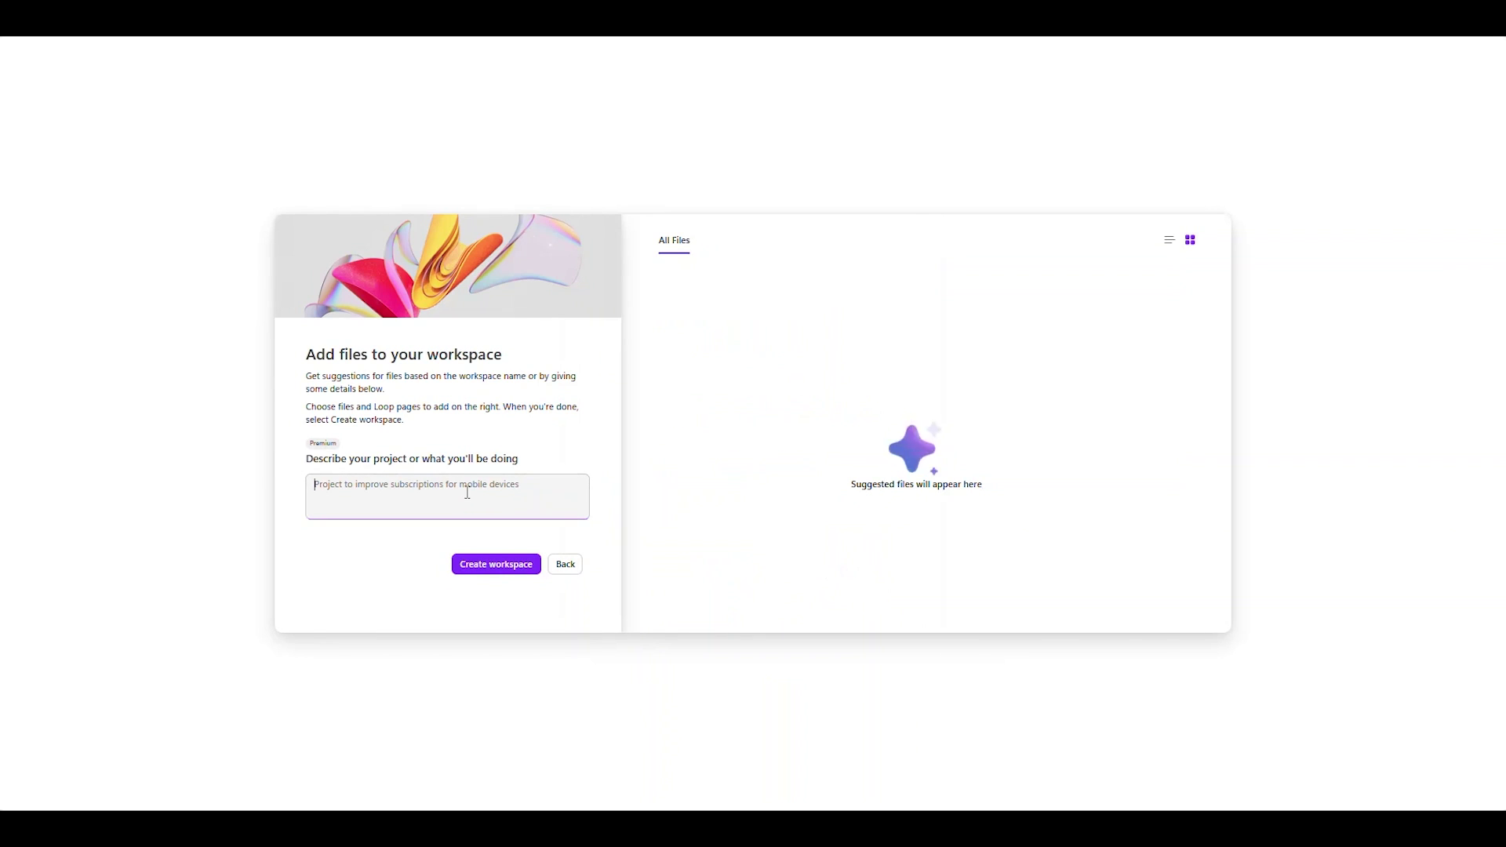
text(VanArsdale)
key(Return)
click(728, 243)
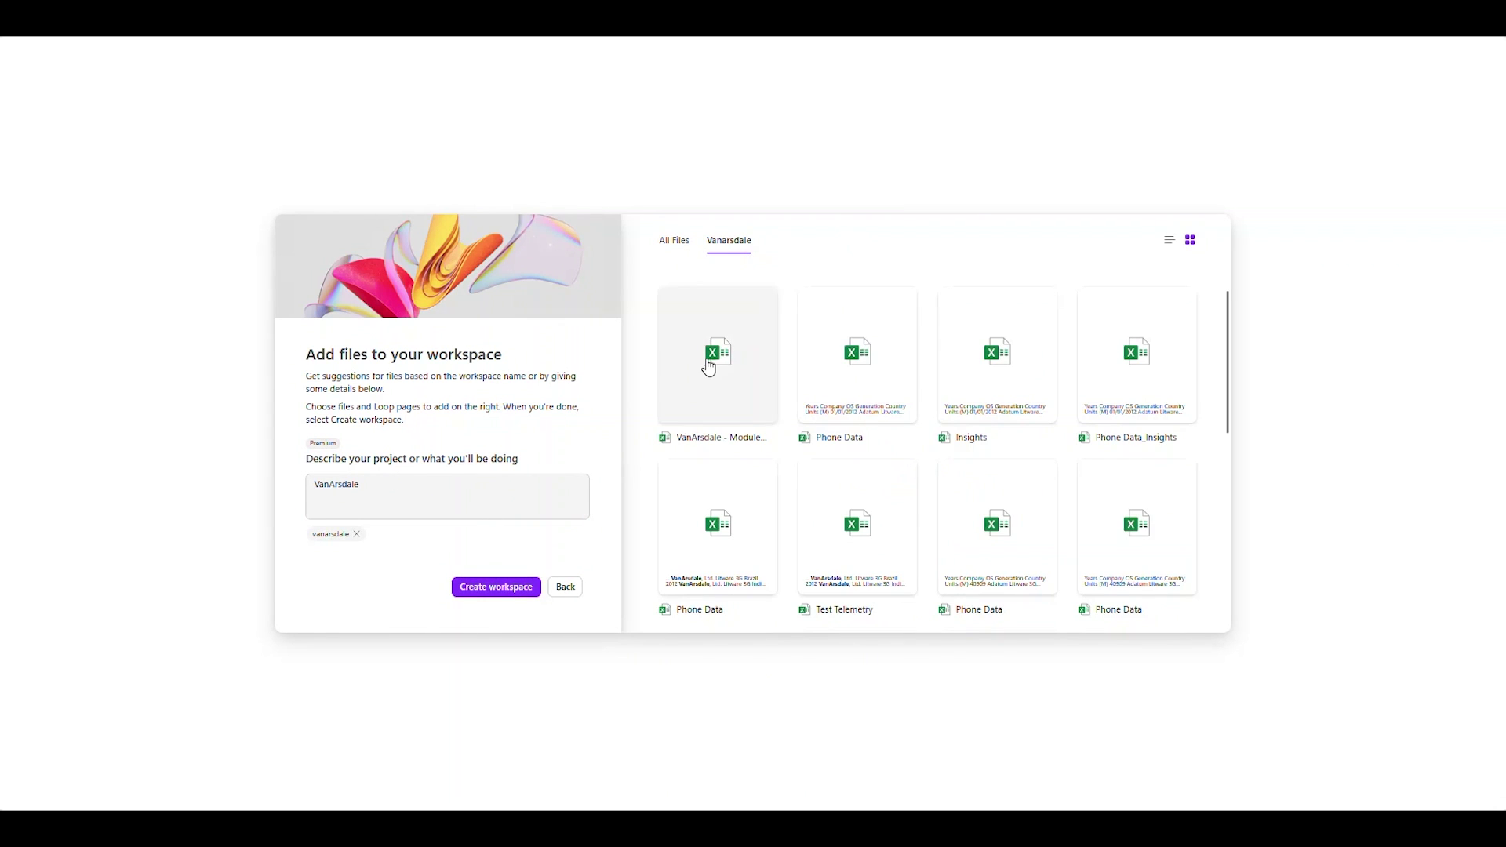
click(706, 362)
scroll(987, 508, down, 1)
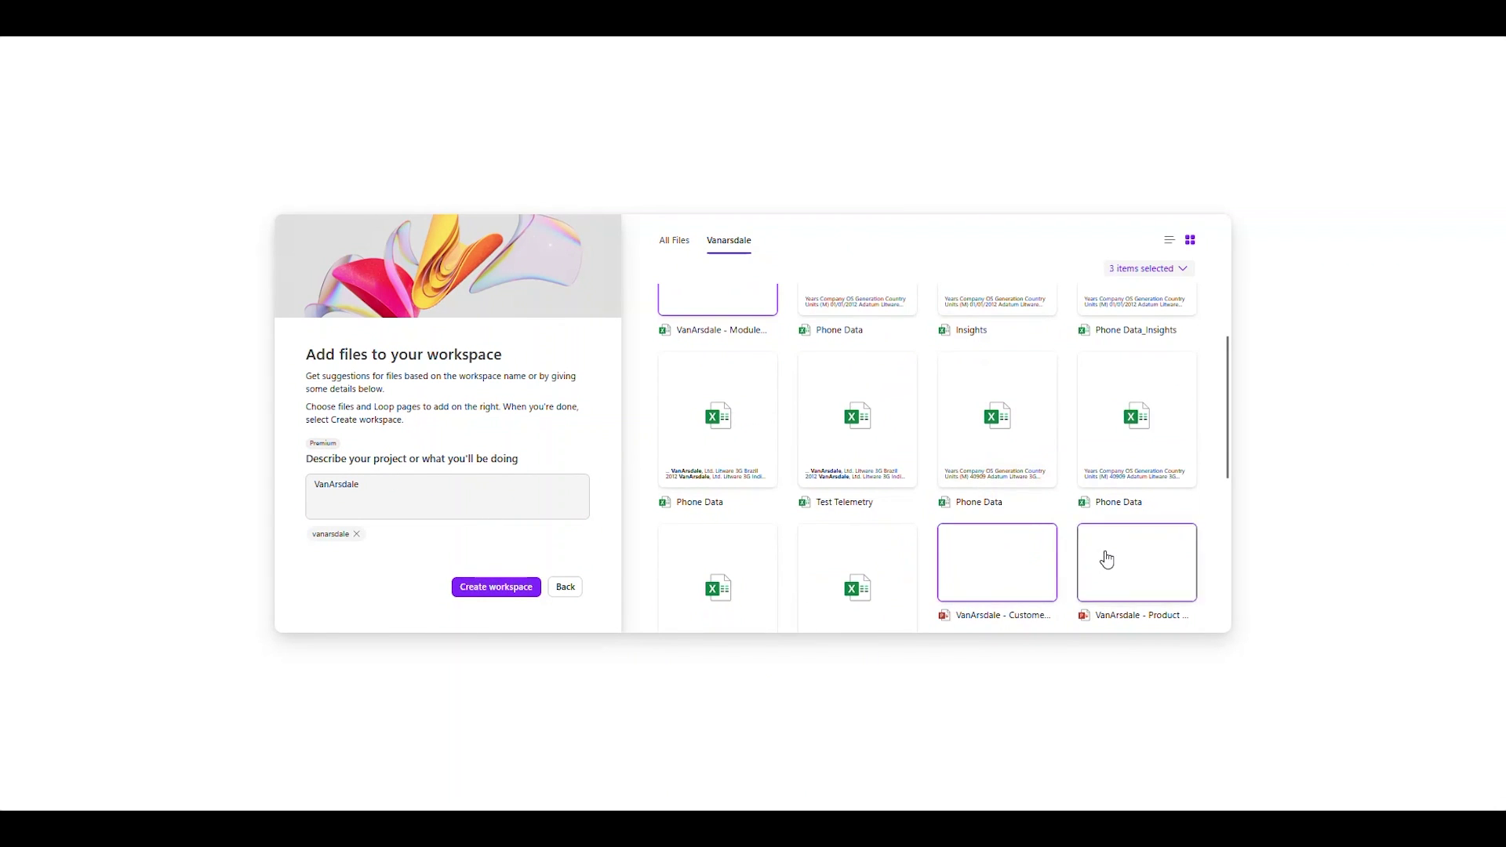
scroll(1107, 559, down, 3)
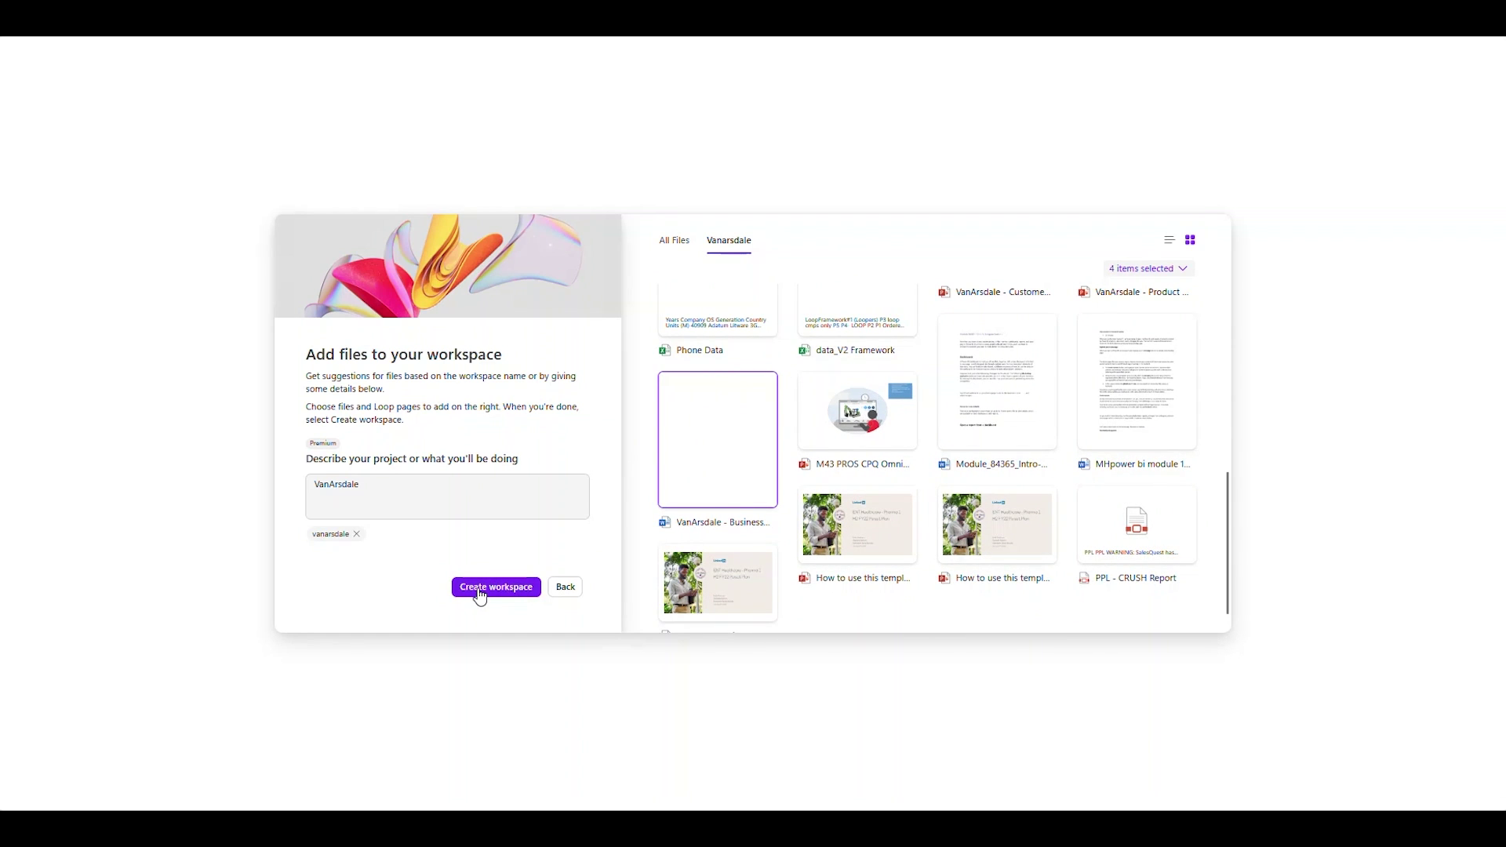
click(480, 588)
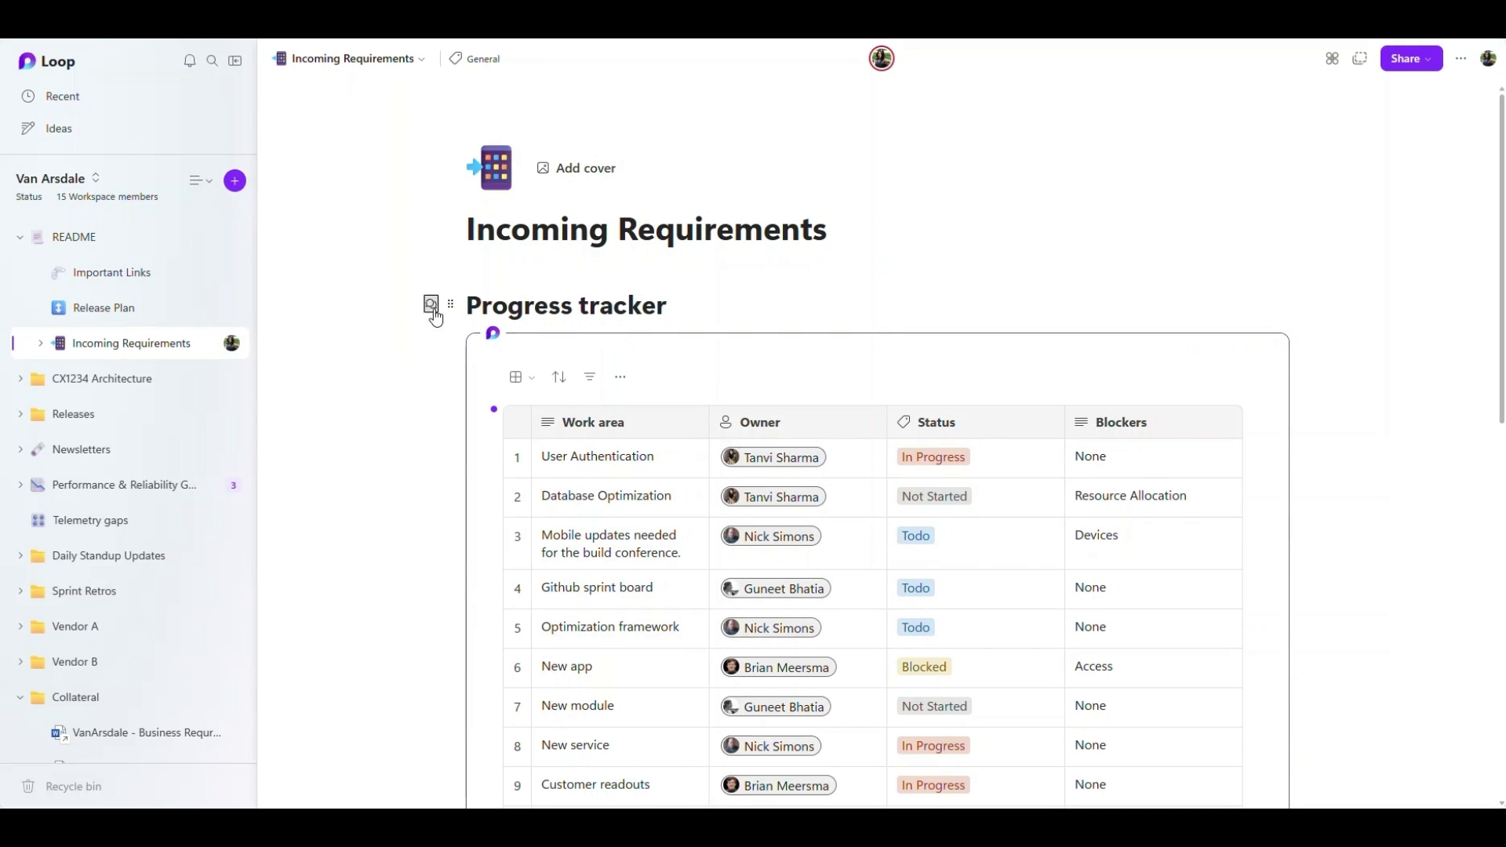
click(432, 310)
click(471, 364)
text(@Gune)
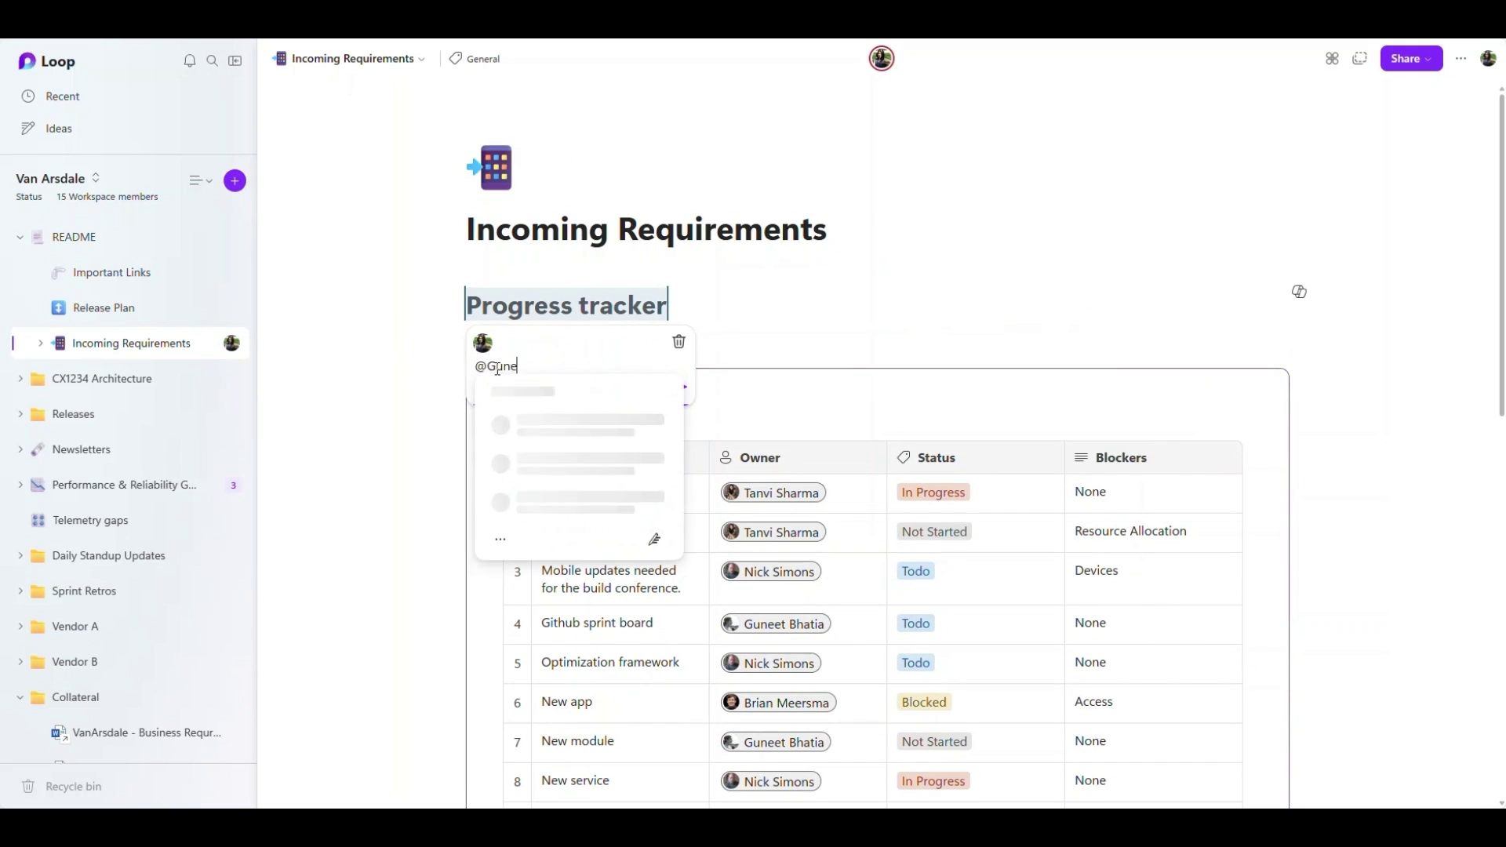
text(et)
click(560, 422)
text(Please update your work area!)
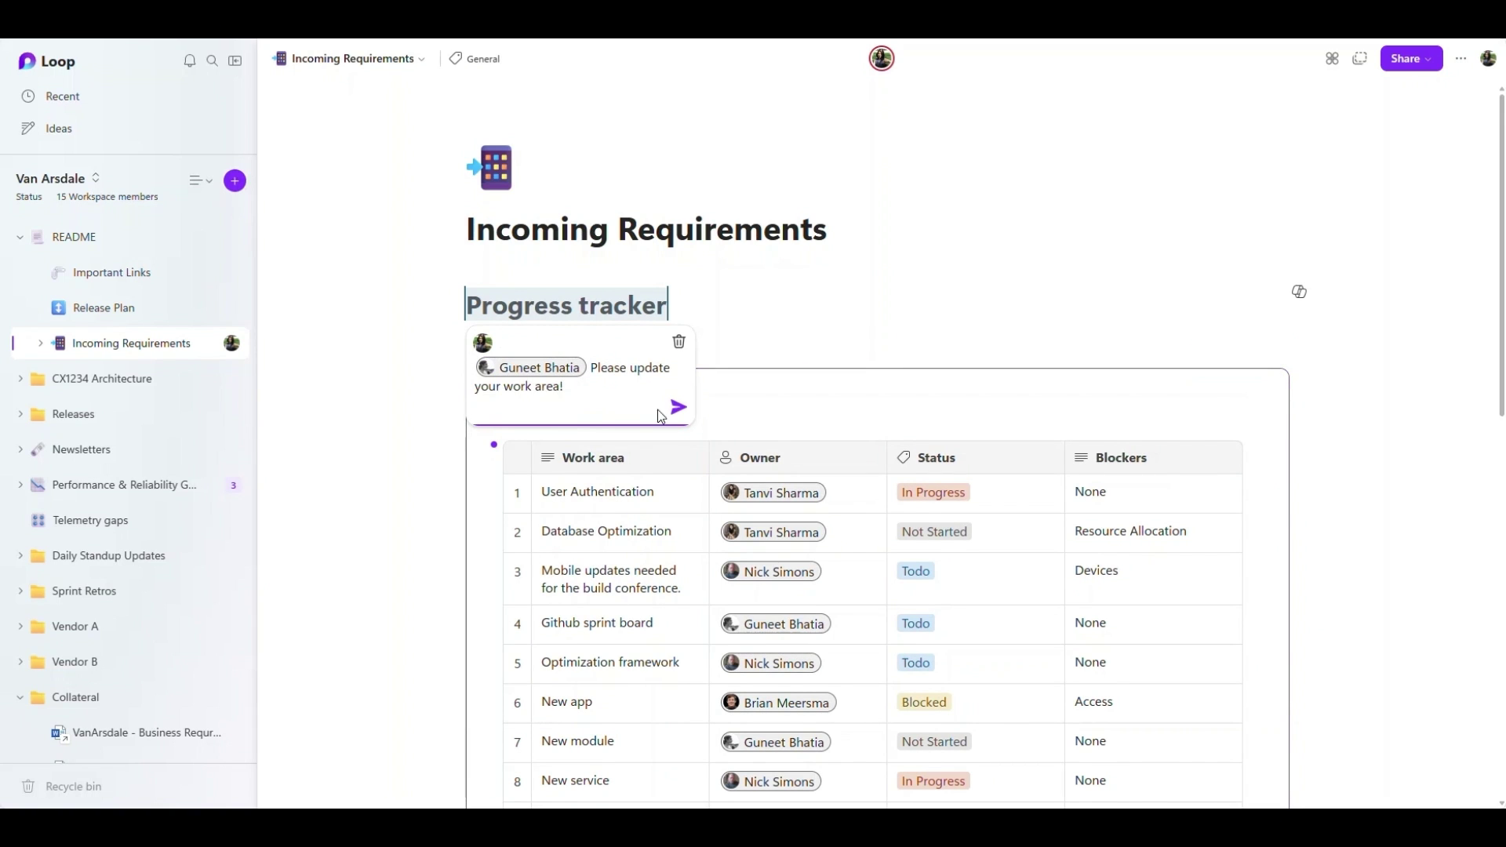
click(677, 407)
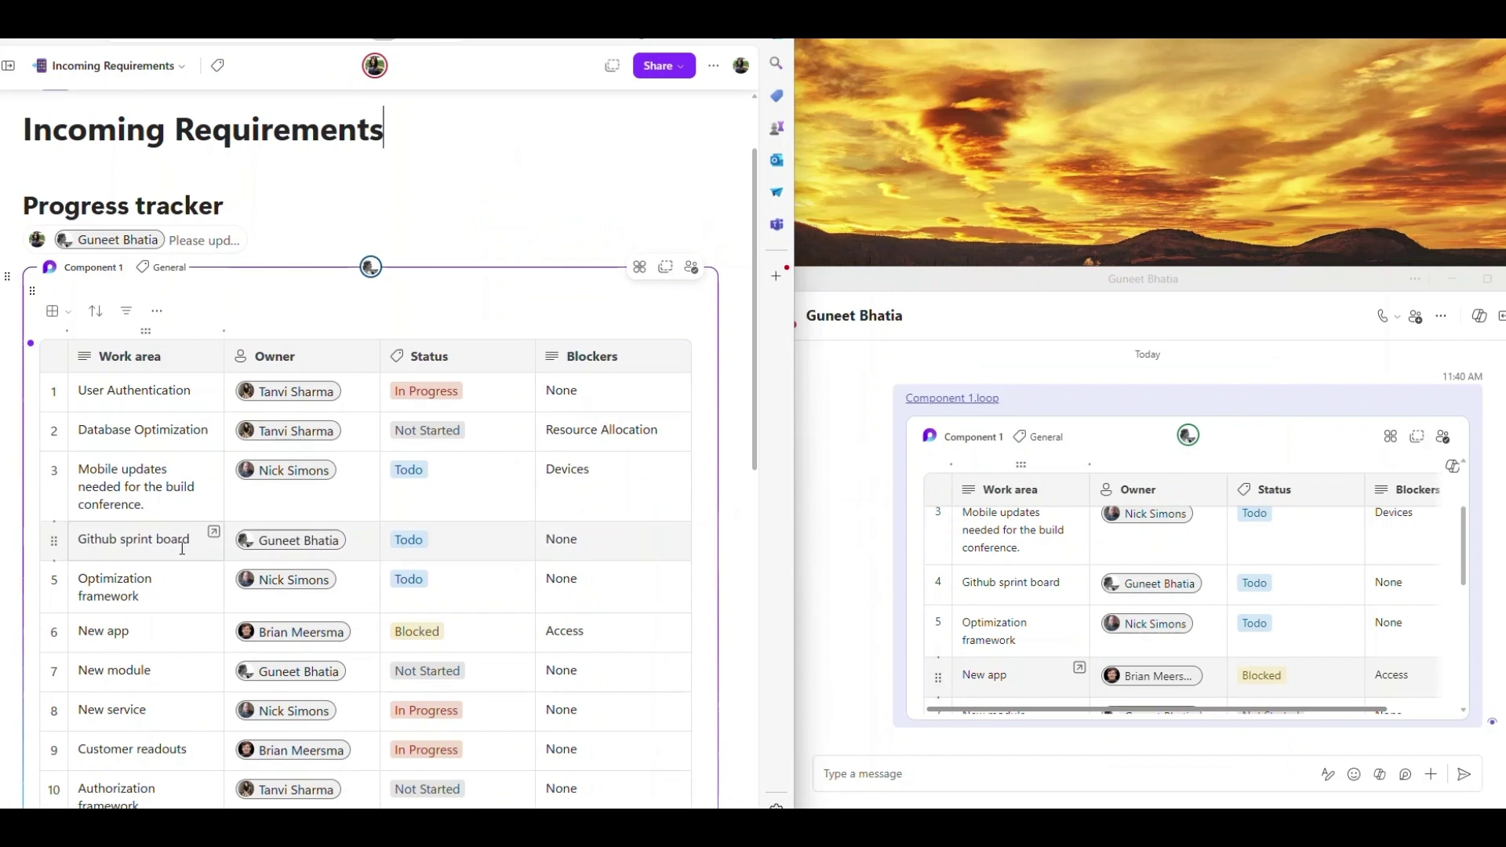
click(182, 547)
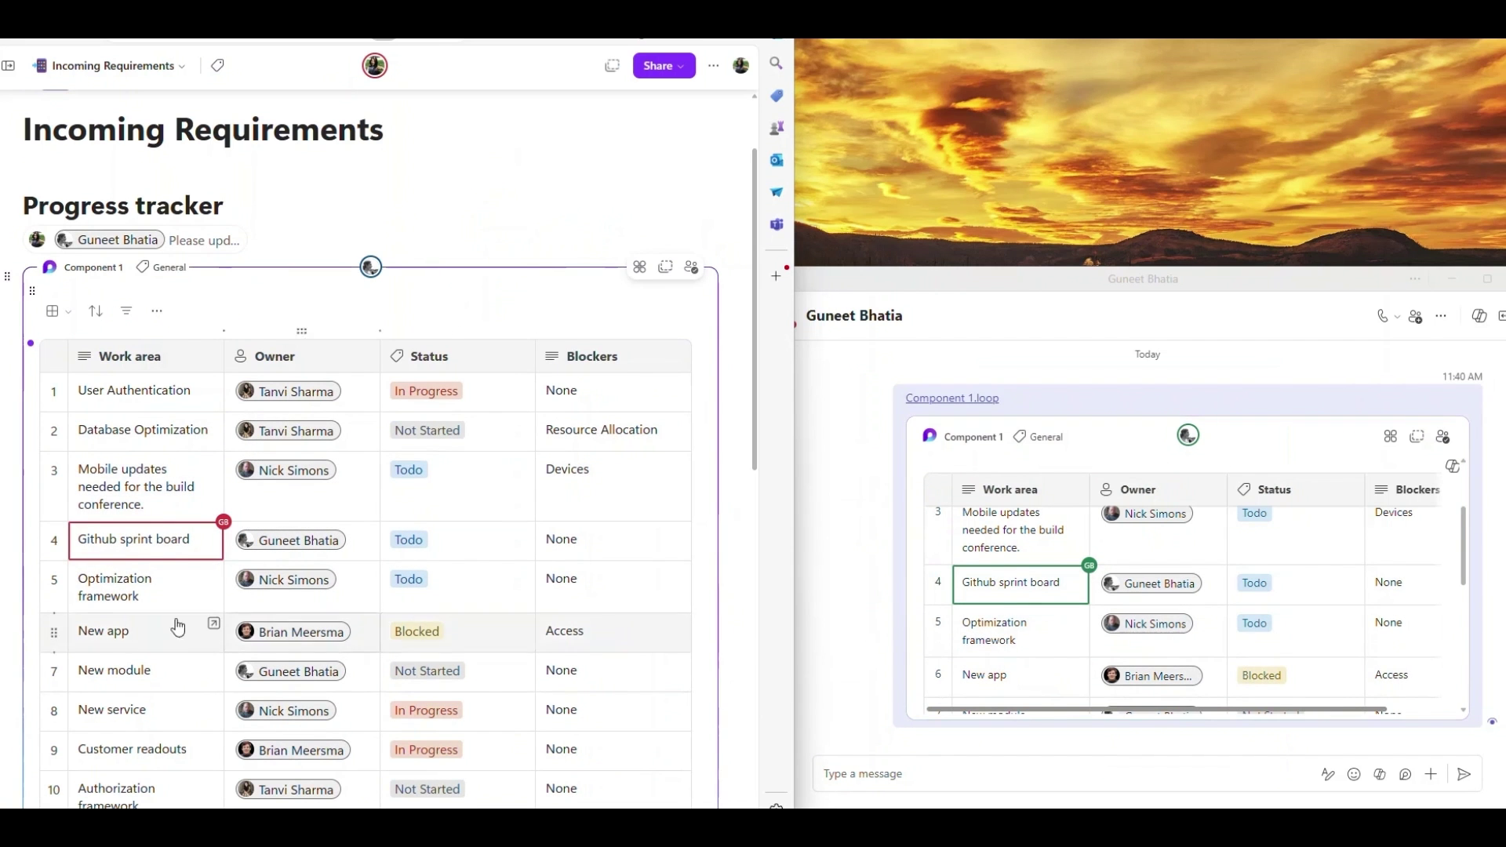
- Append more text to the Github sprint board work area cell in the Teams chat
text(and insi)
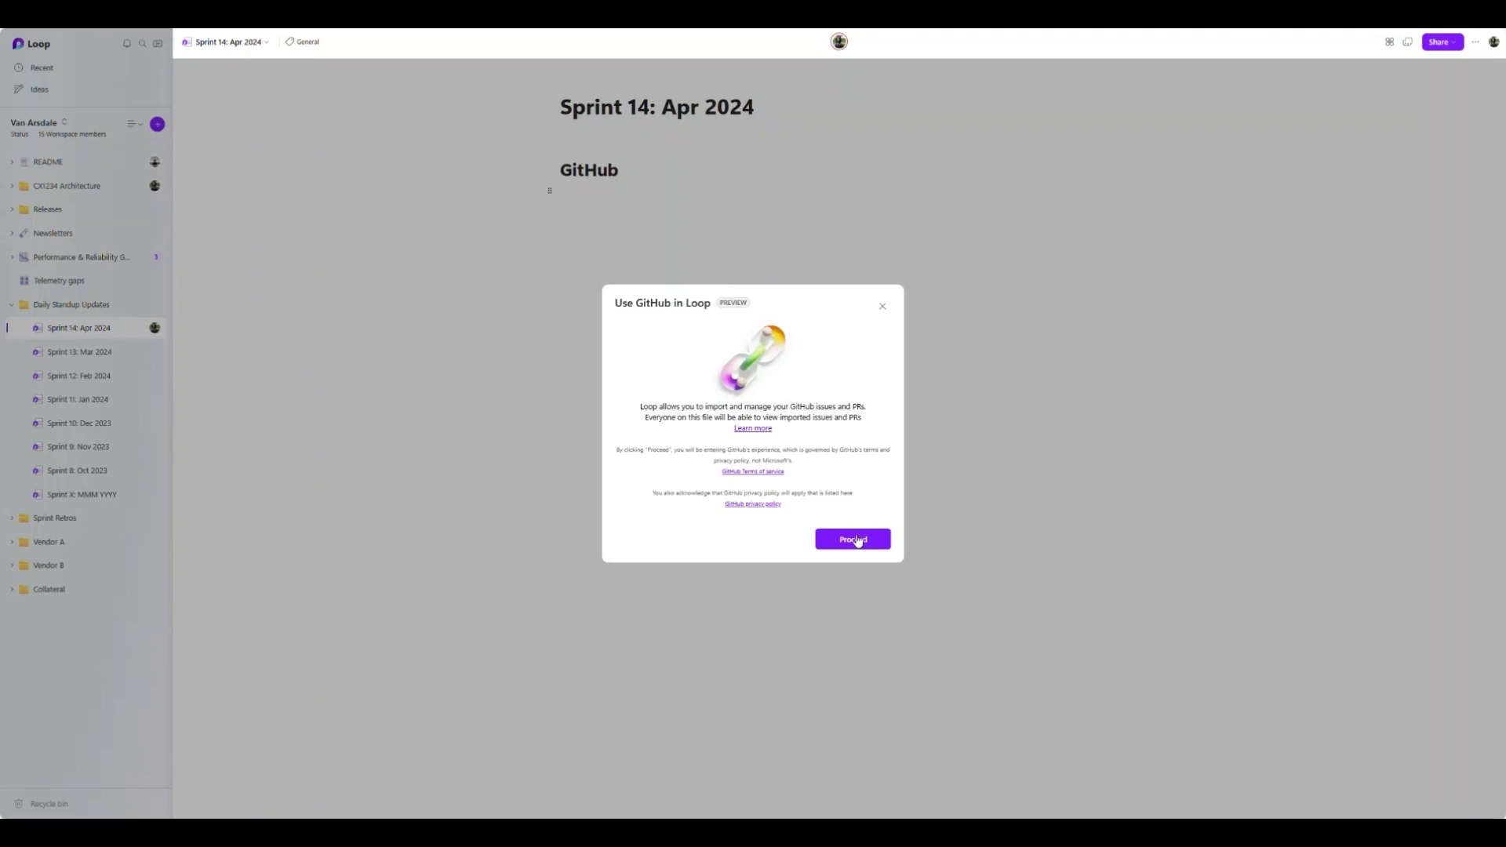
- Import the integration repository's GitHub issues into the Sprint 14 page
click(855, 540)
scroll(686, 458, down, 2)
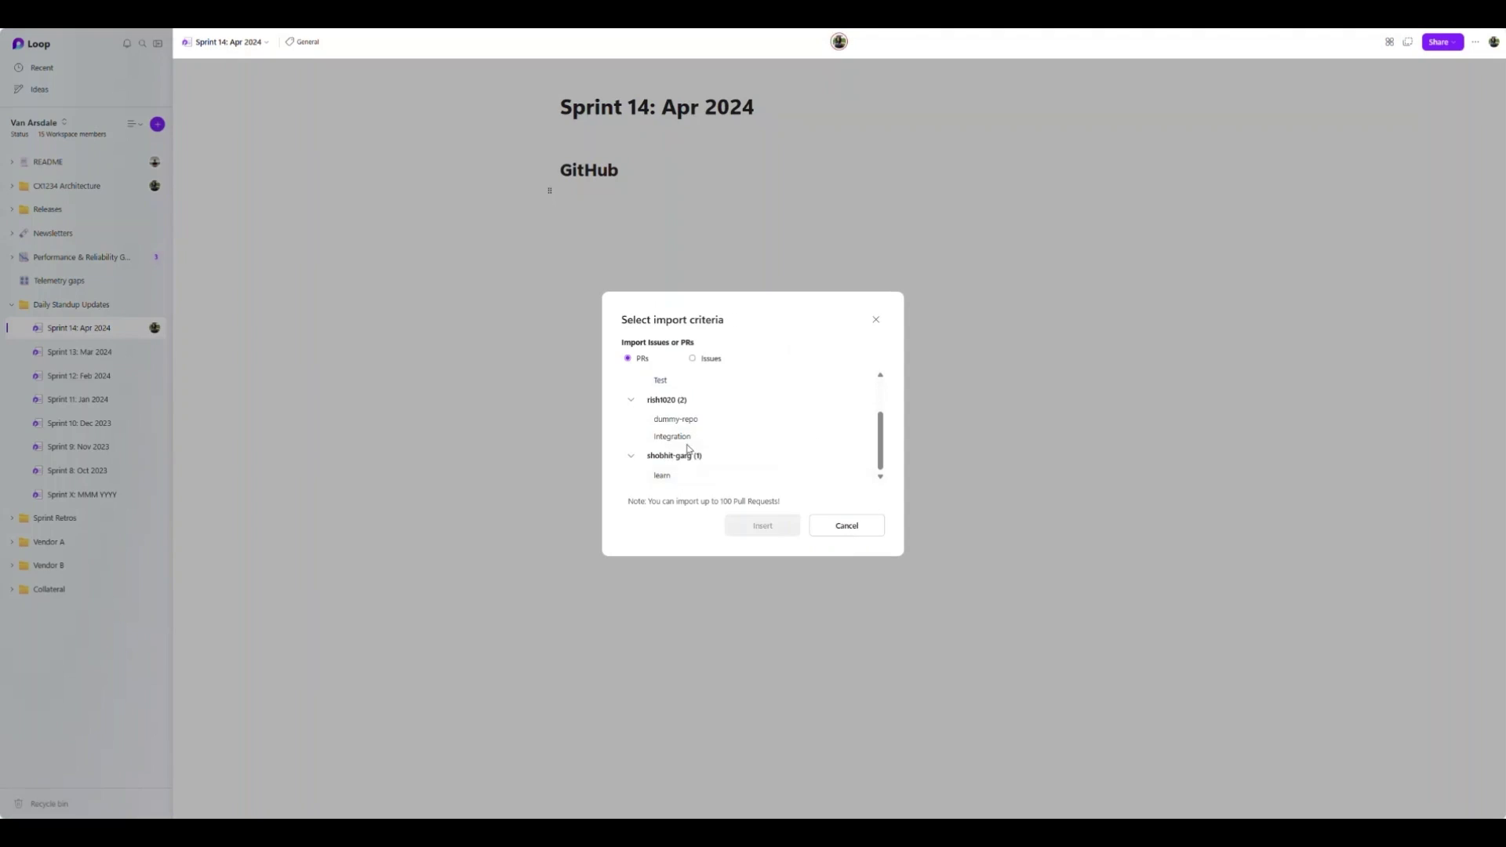
click(683, 436)
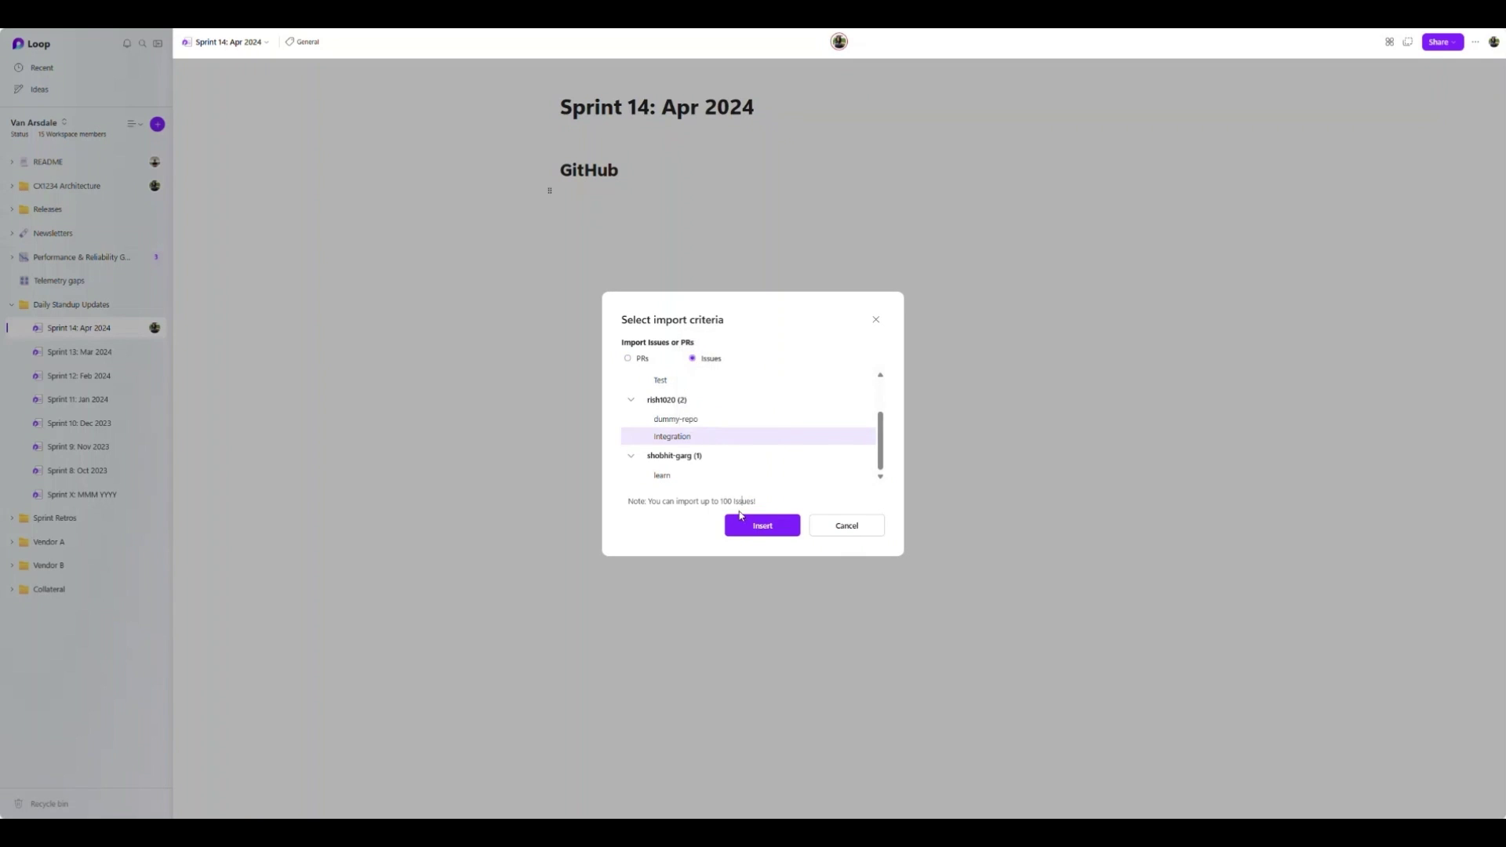
click(749, 526)
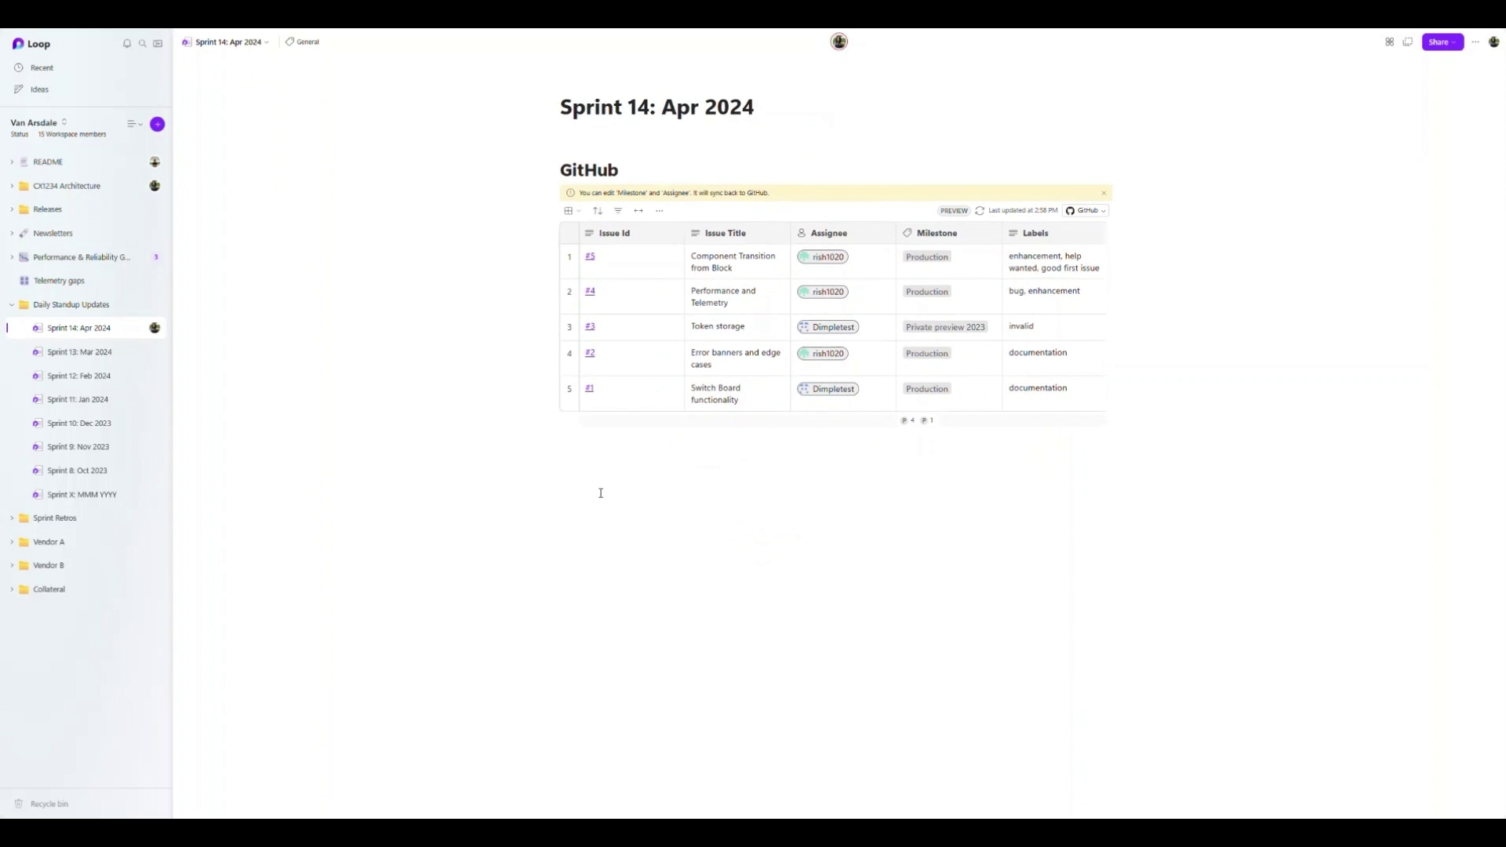
- Insert a second GitHub component with /git, importing the integration repository's pull requests
text(/git)
click(600, 494)
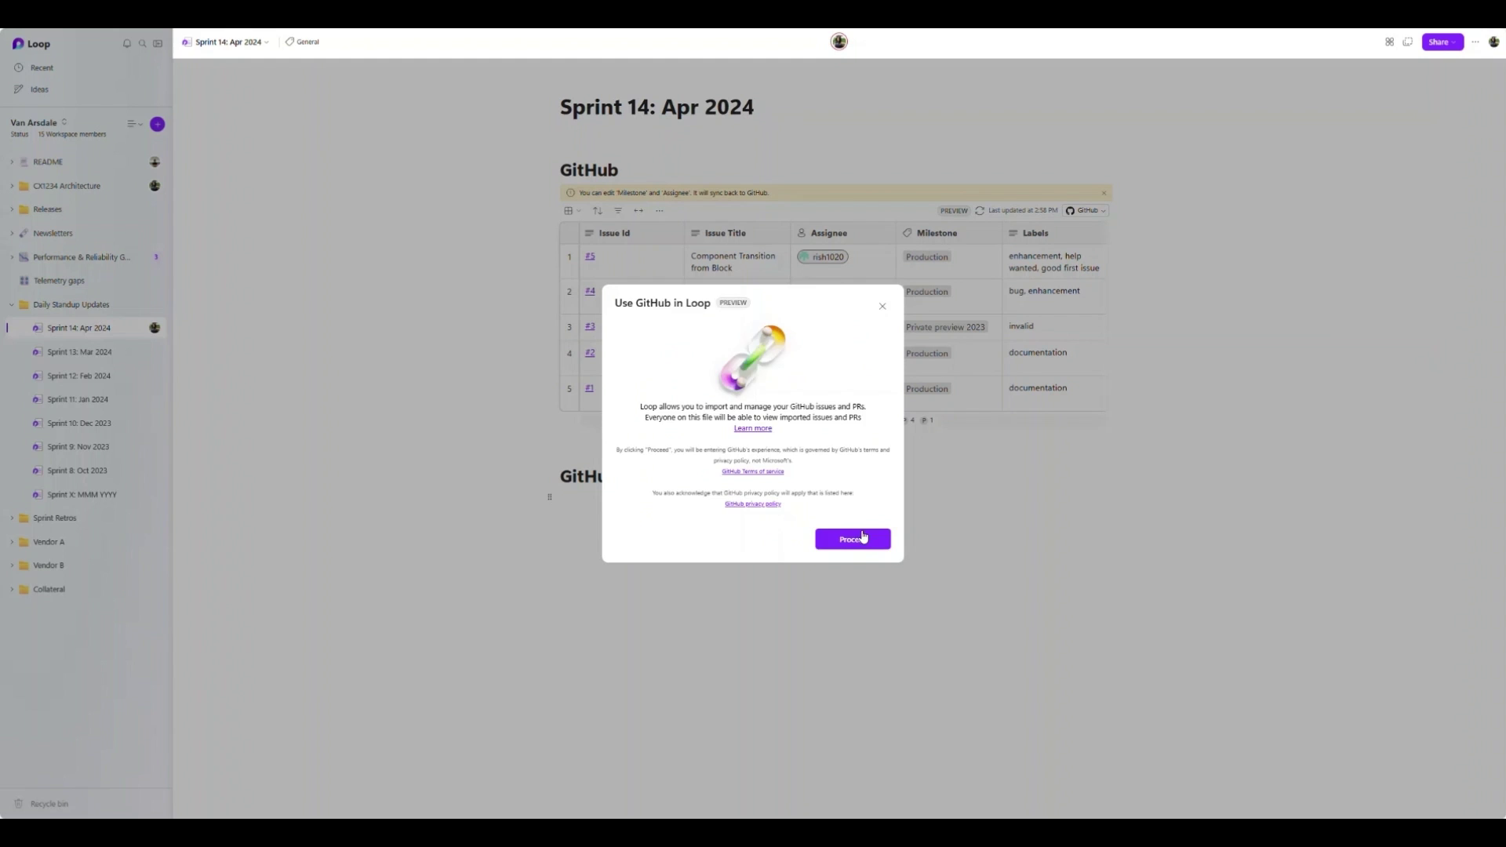
click(859, 534)
click(664, 438)
click(758, 527)
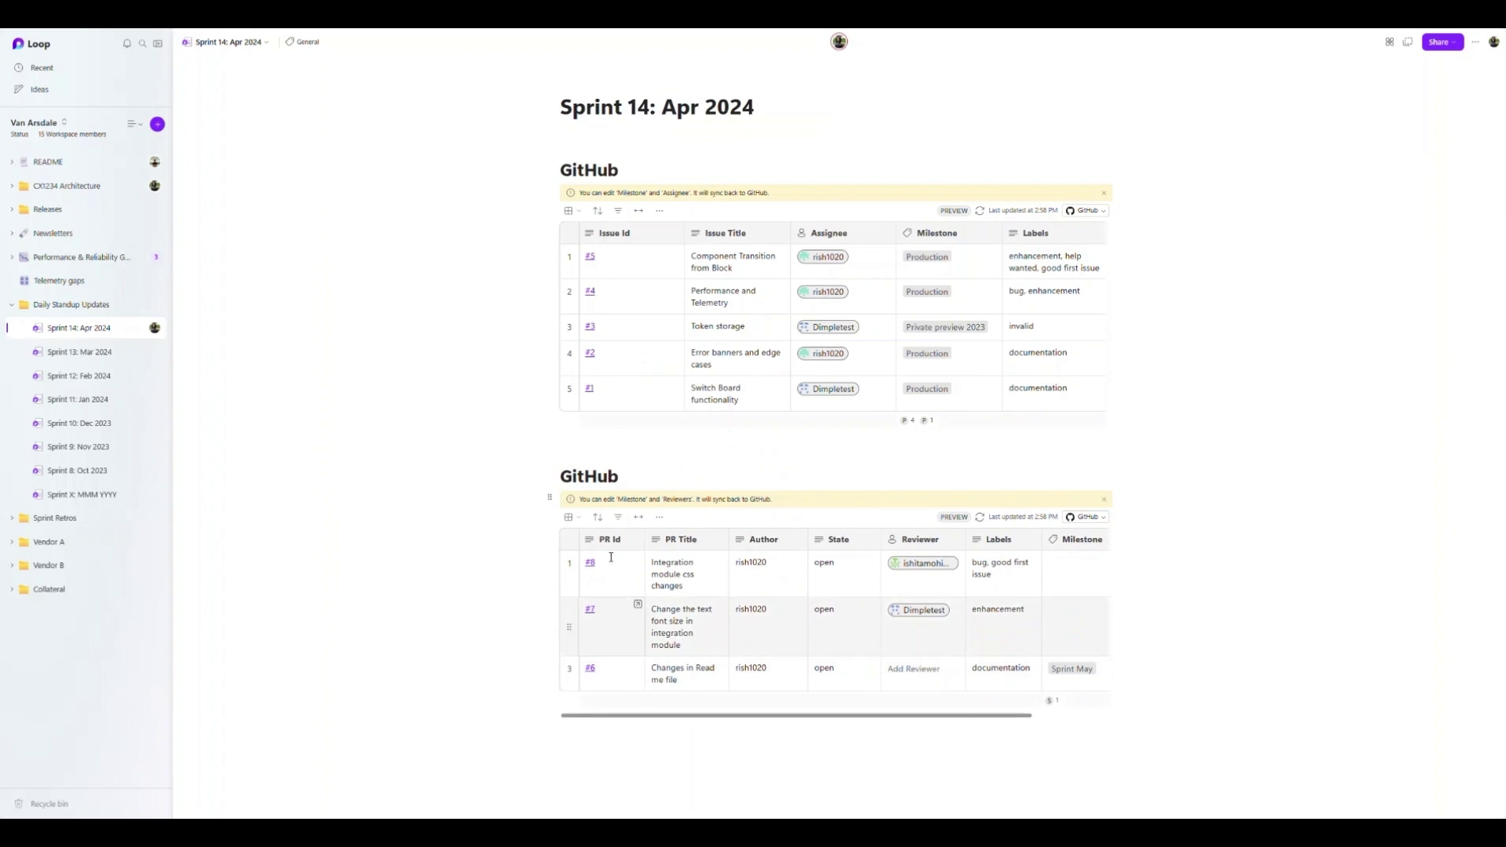
- Hide the State column in the PR table and change issue #5's assignee
click(658, 517)
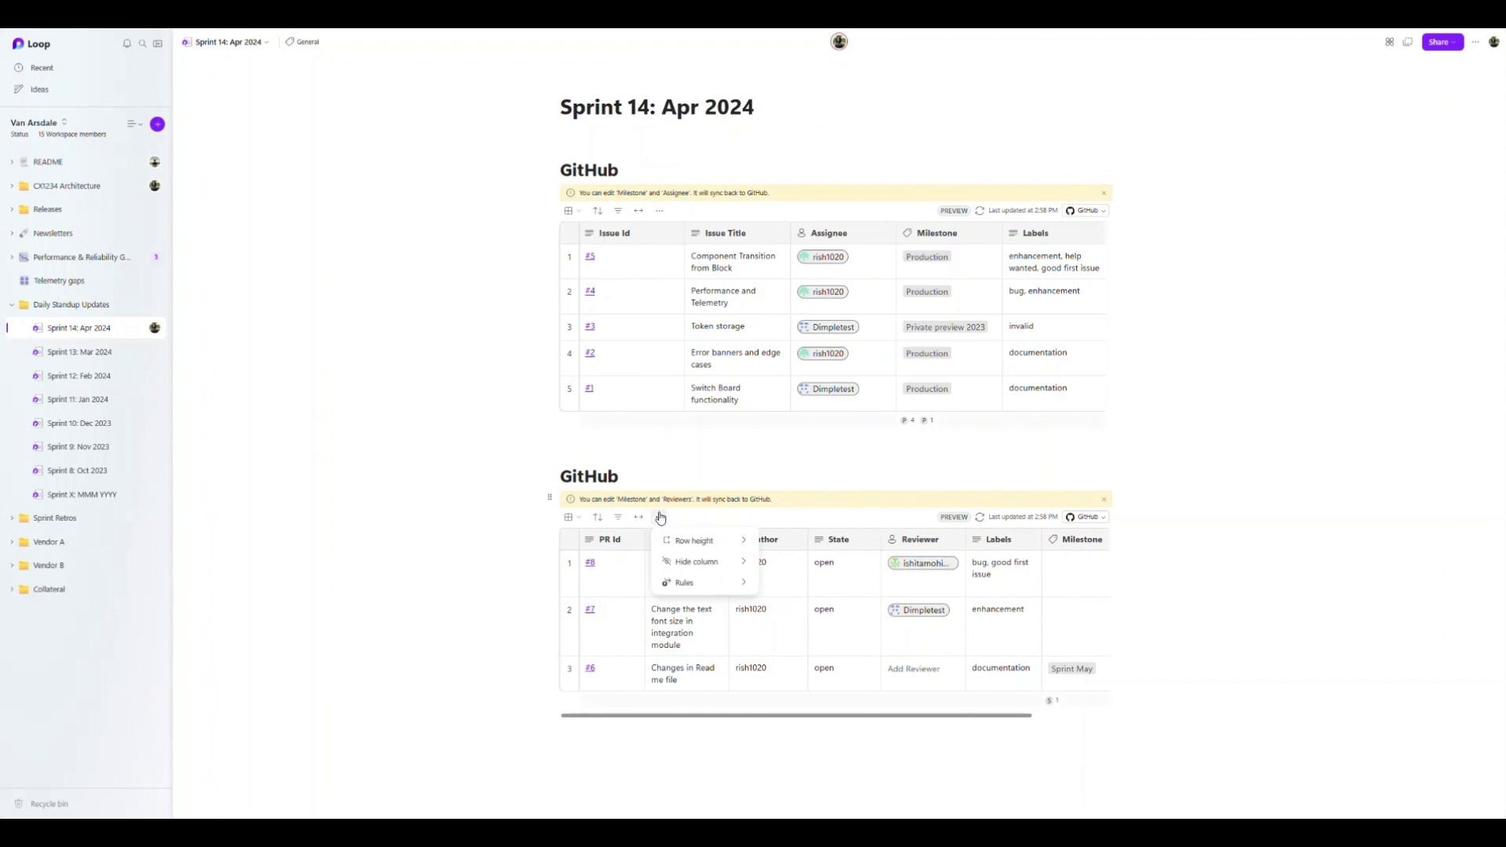
mouse_move(696, 562)
click(798, 654)
click(509, 611)
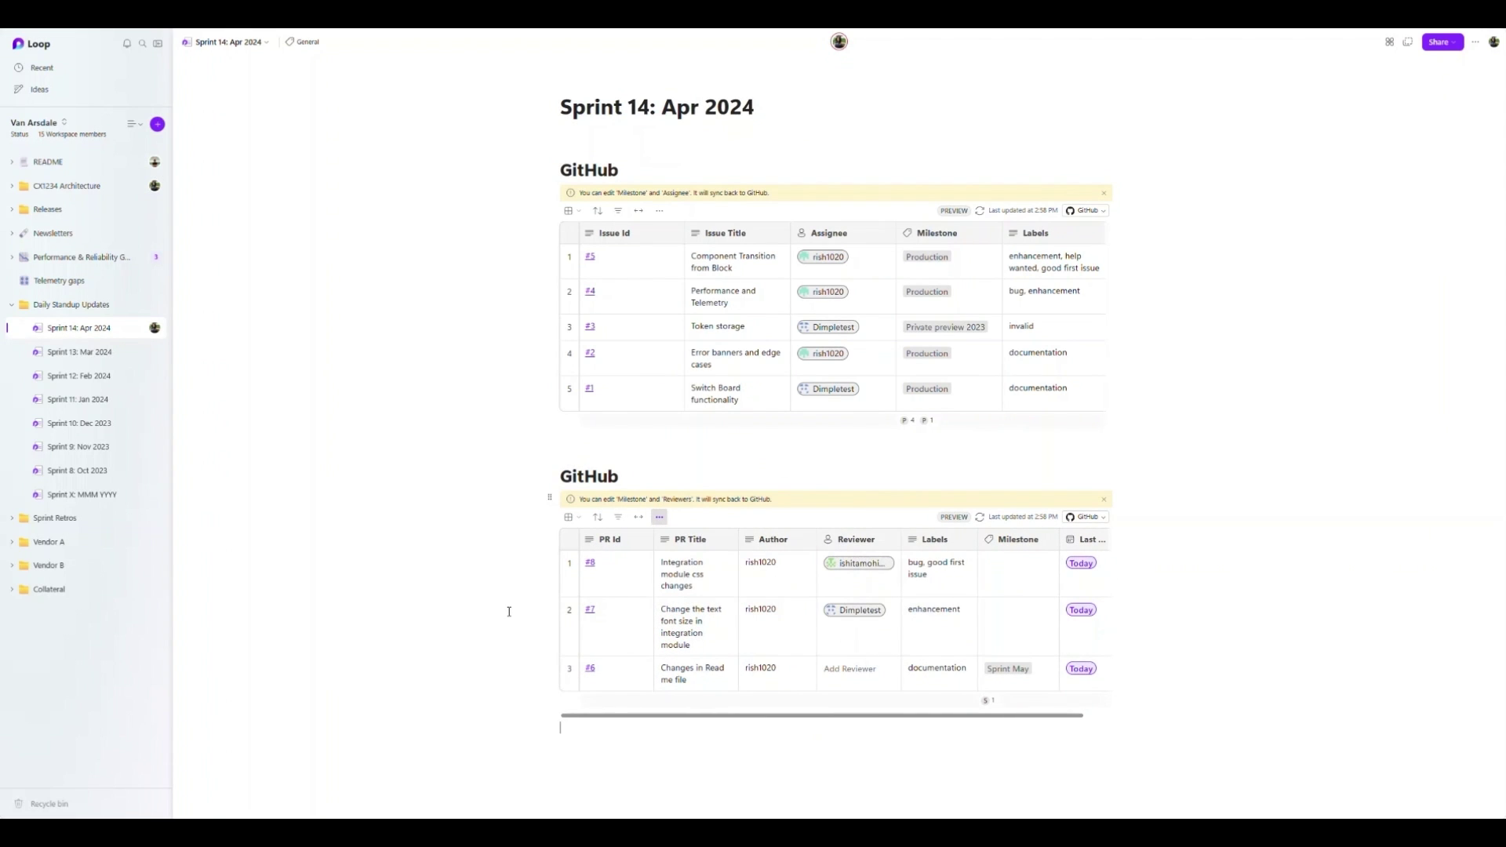
click(843, 262)
click(838, 307)
click(452, 429)
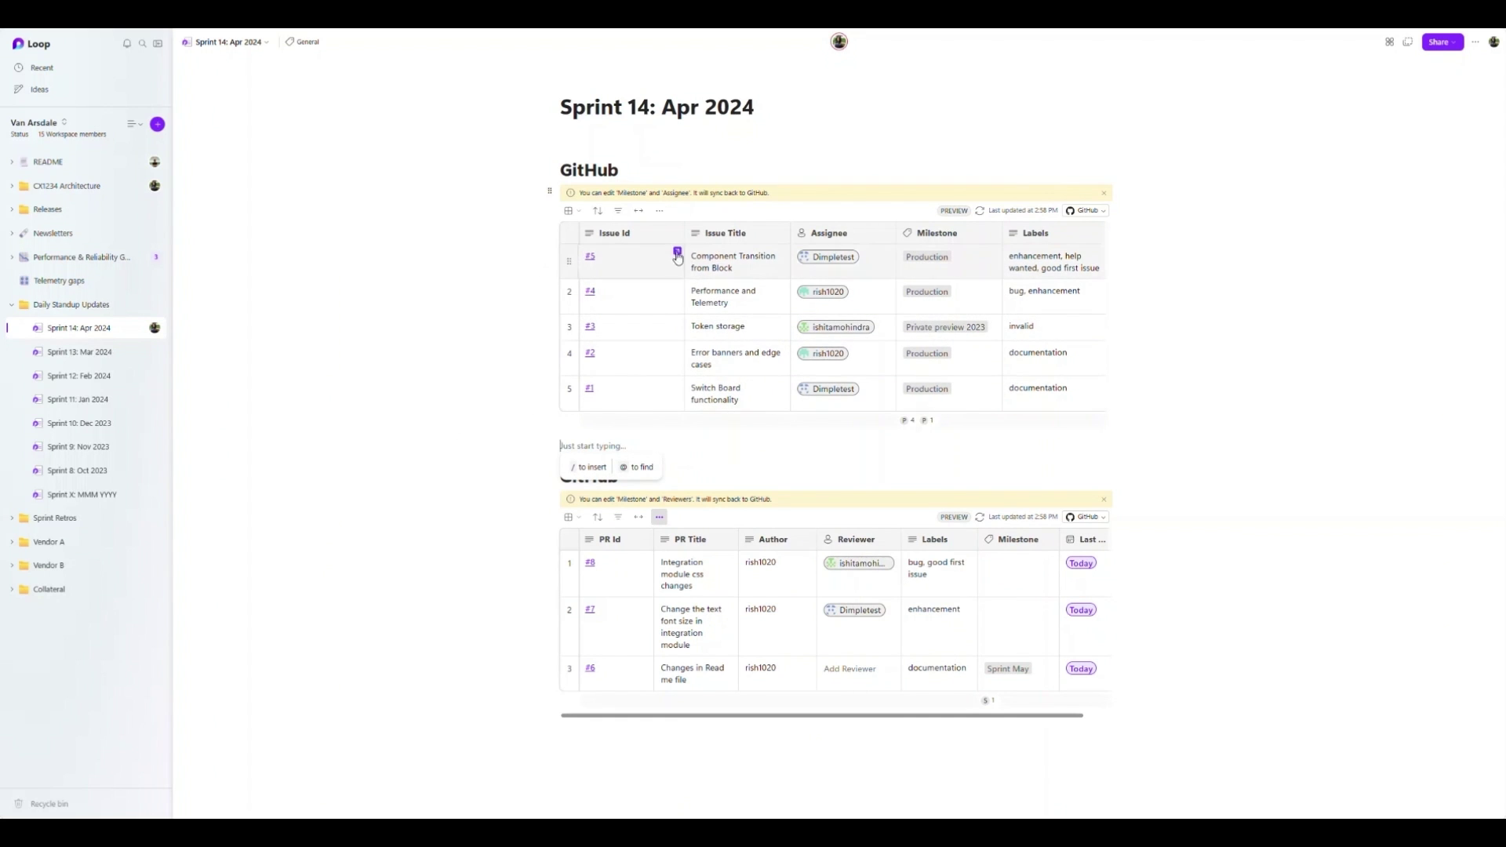
- Comment 'Team - please ensure that your issues are updated' on the first GitHub heading
double_click(588, 170)
key(ctrl+alt+m)
text(Team - please ensure that your issues are updated)
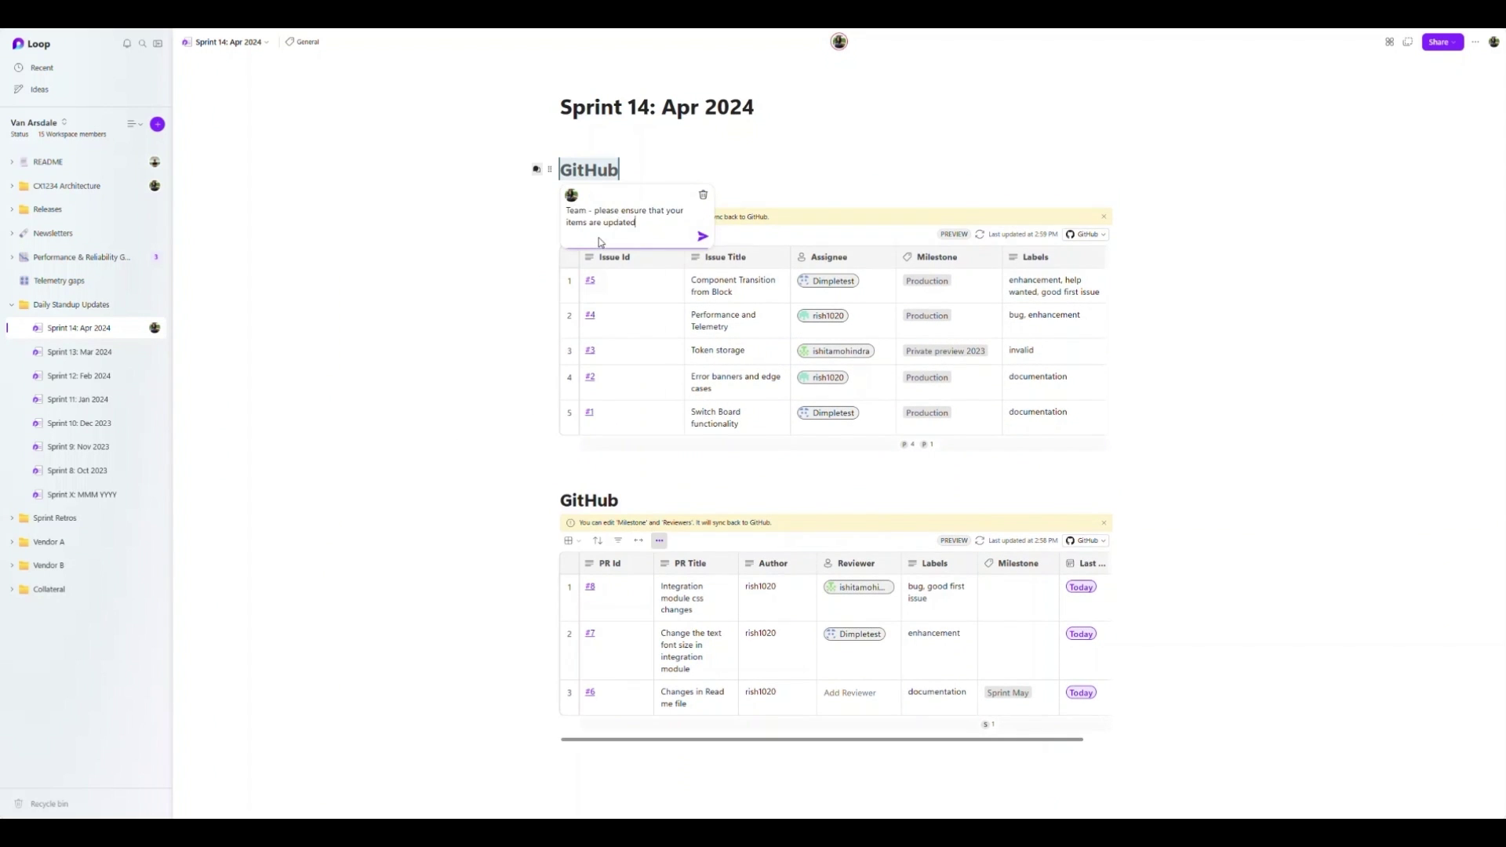
key(Return)
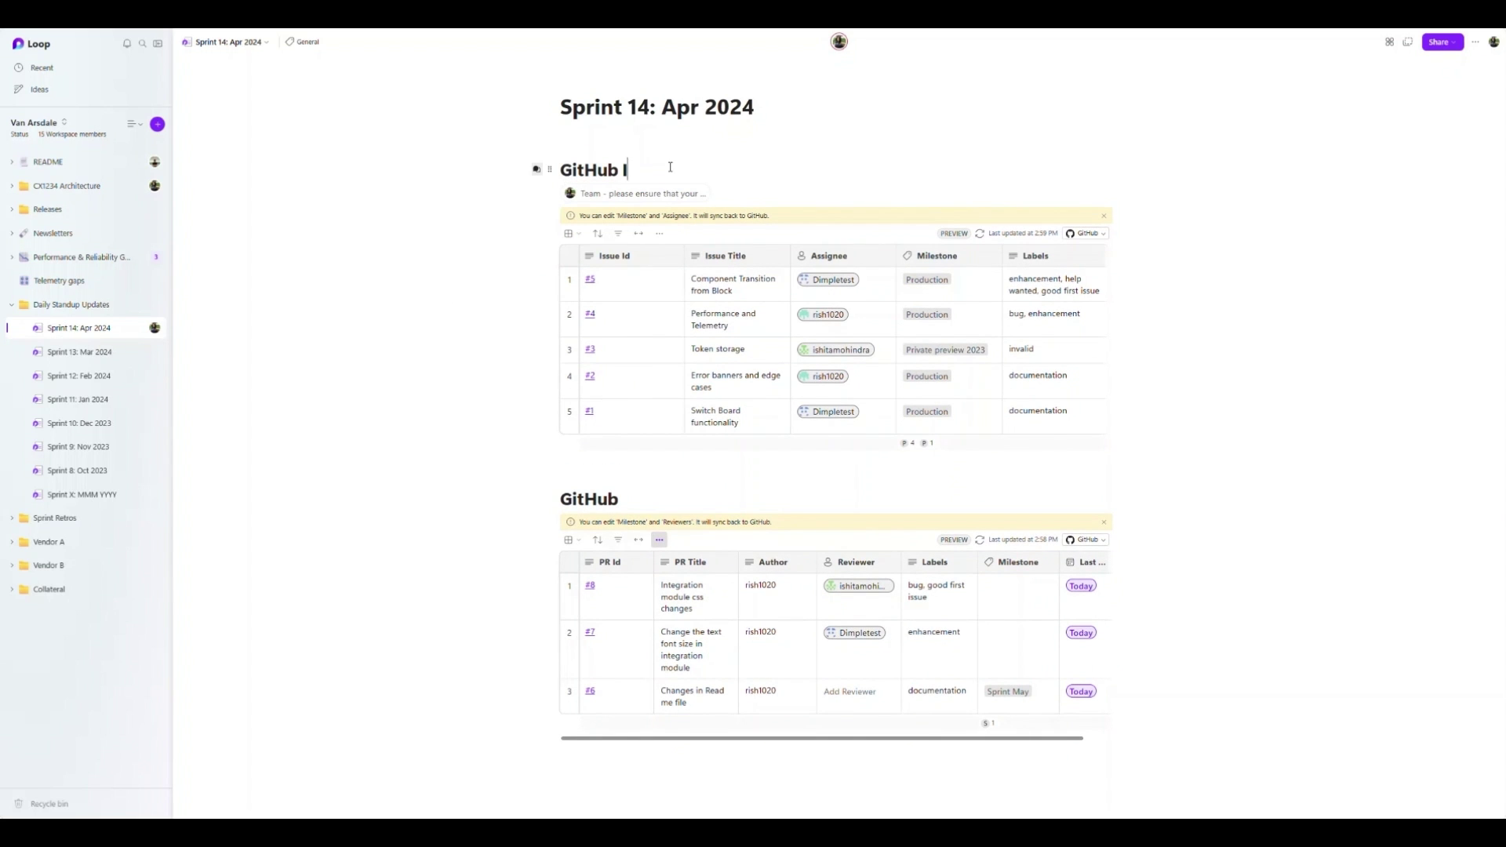
click(659, 540)
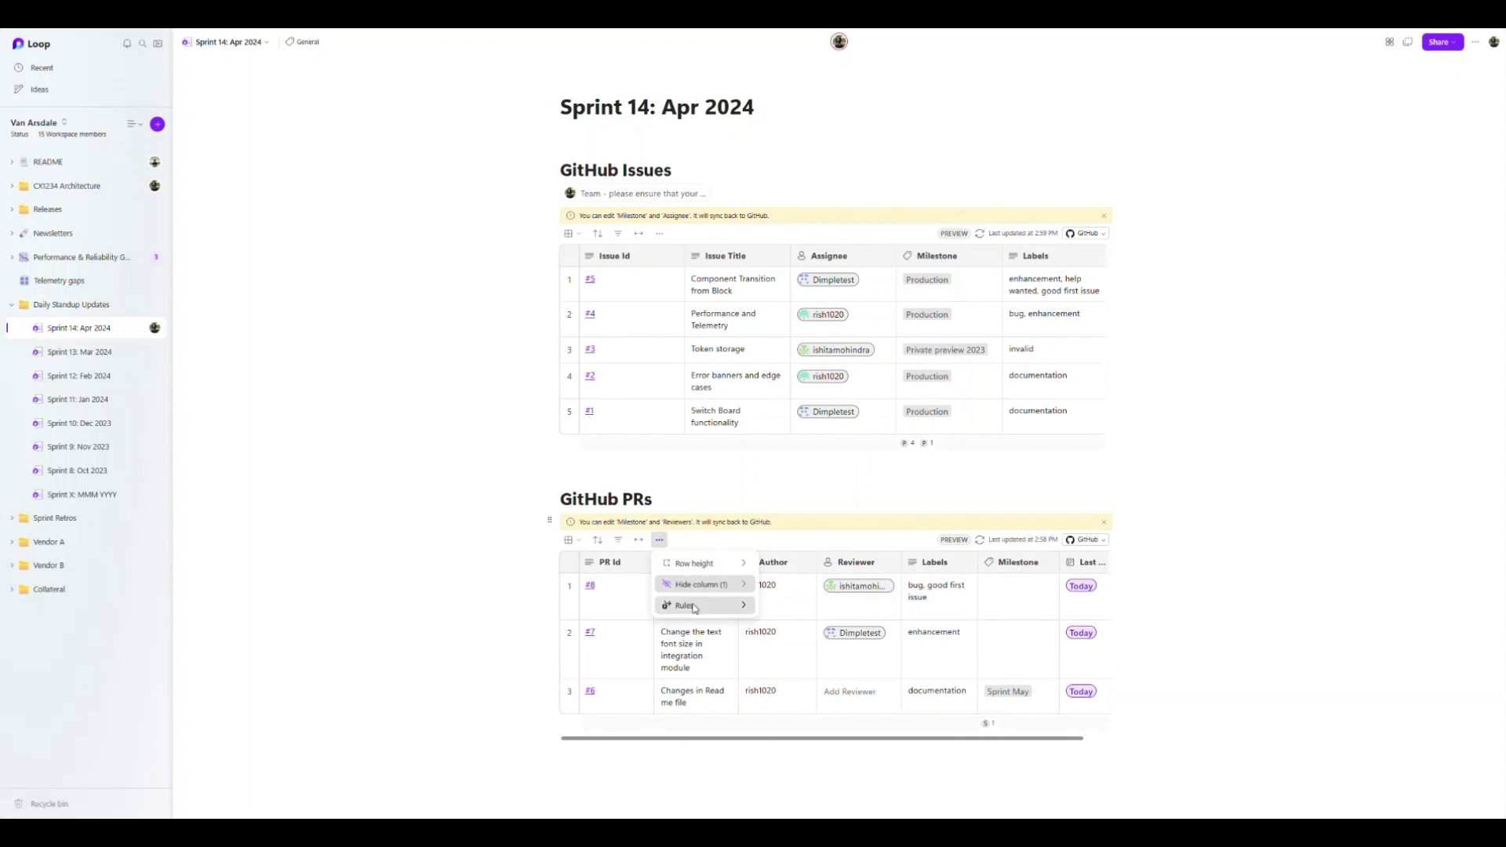
- Create a PR table rule: when Milestone equals Sprint April, send a Teams chat message
click(694, 606)
click(740, 593)
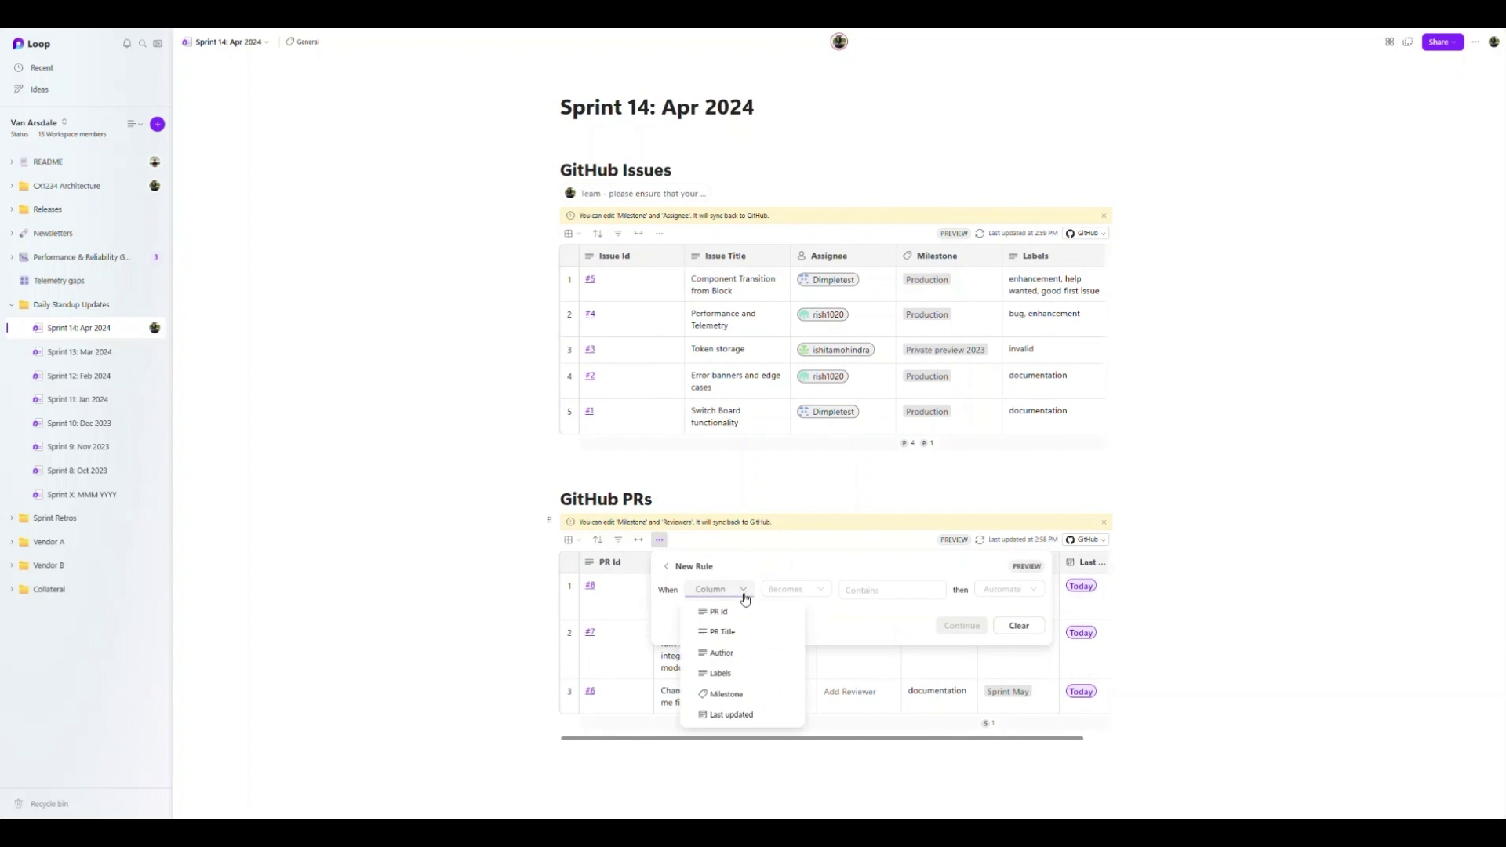
click(757, 694)
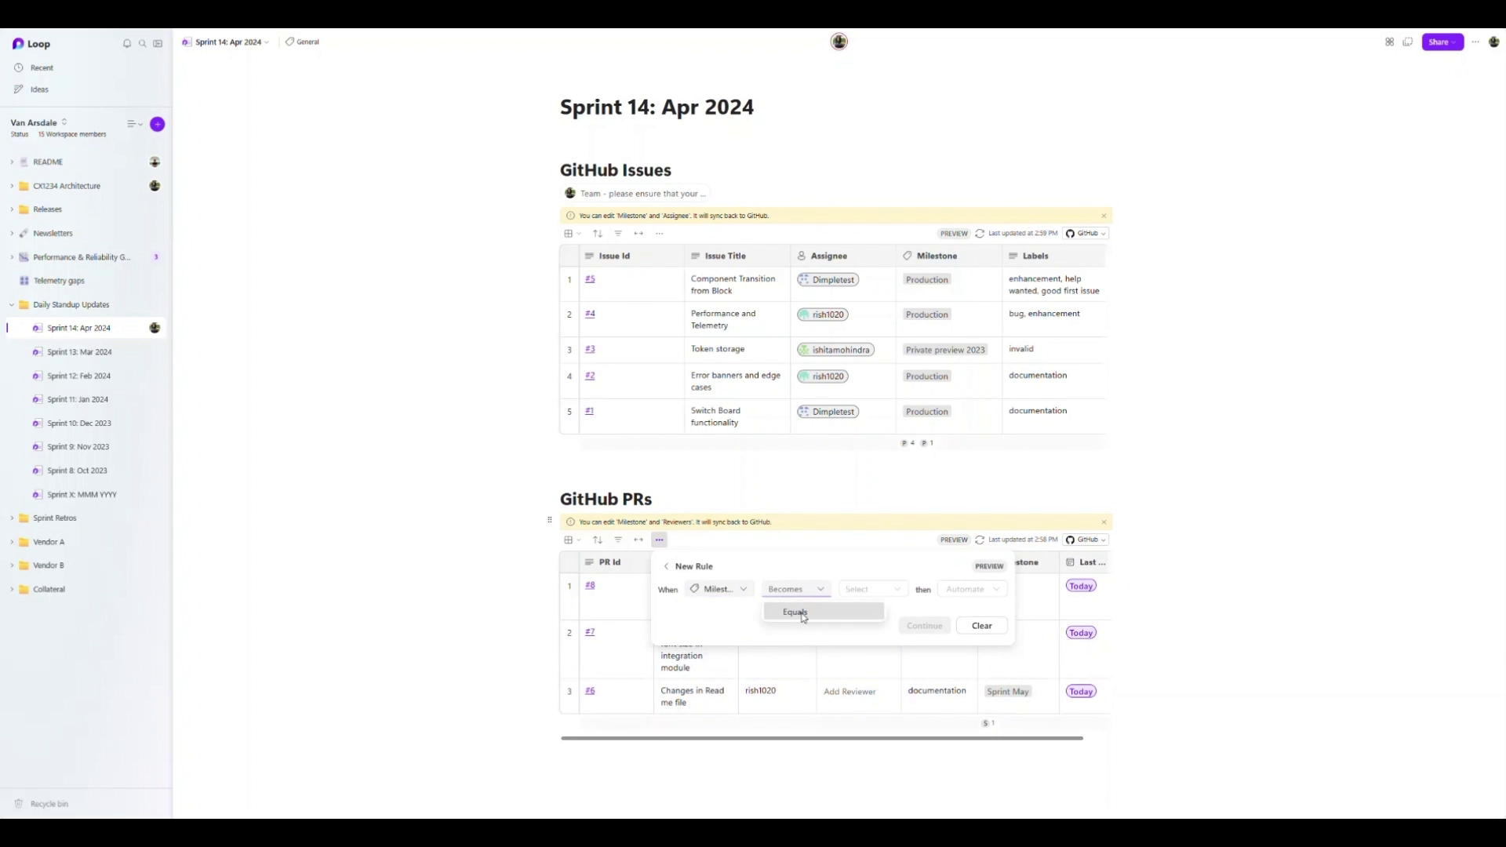
click(803, 614)
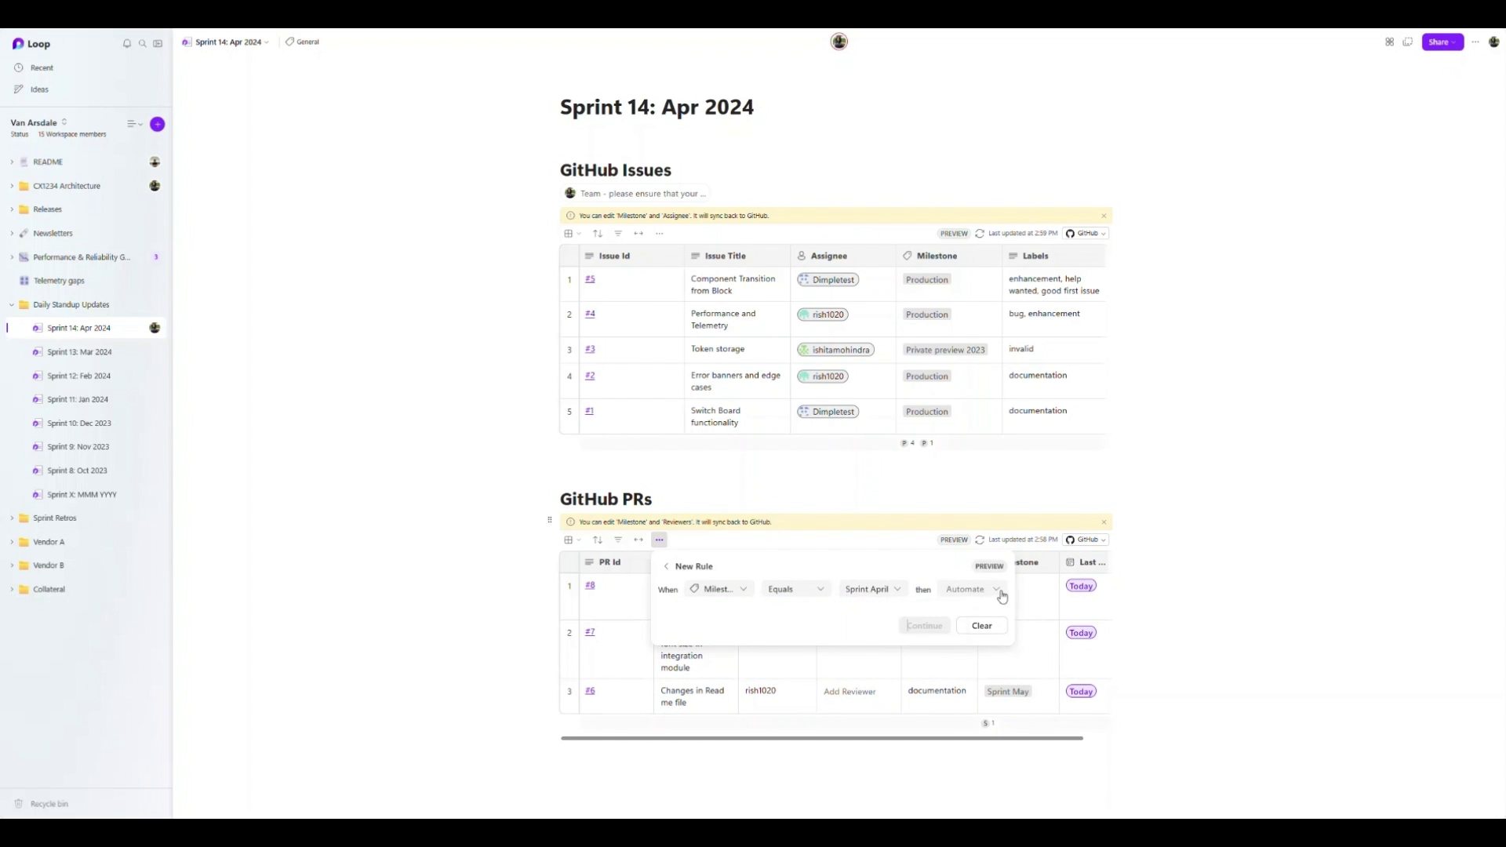
click(1001, 594)
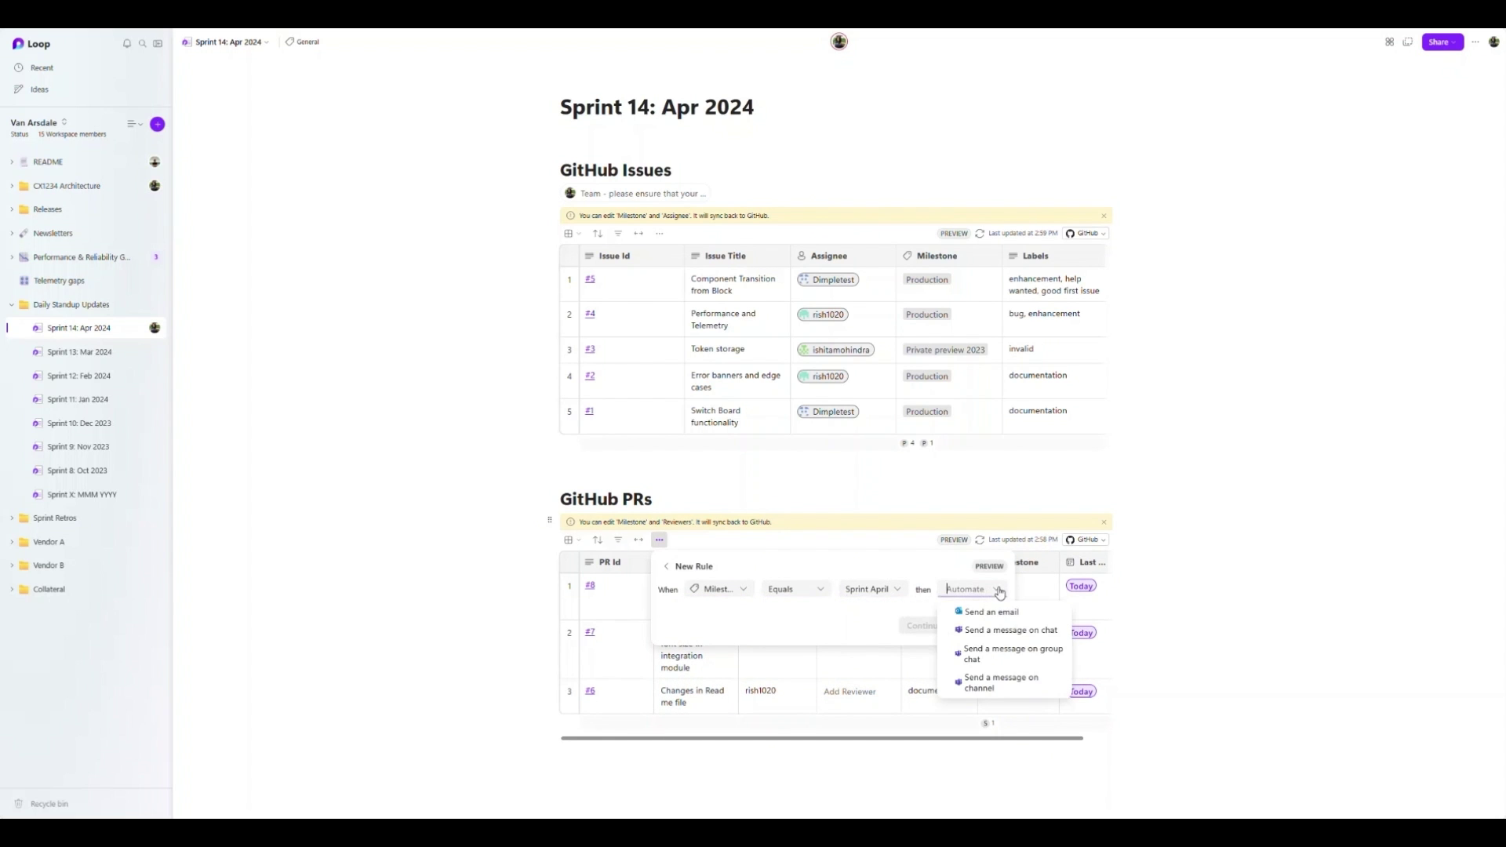
click(1011, 637)
click(922, 625)
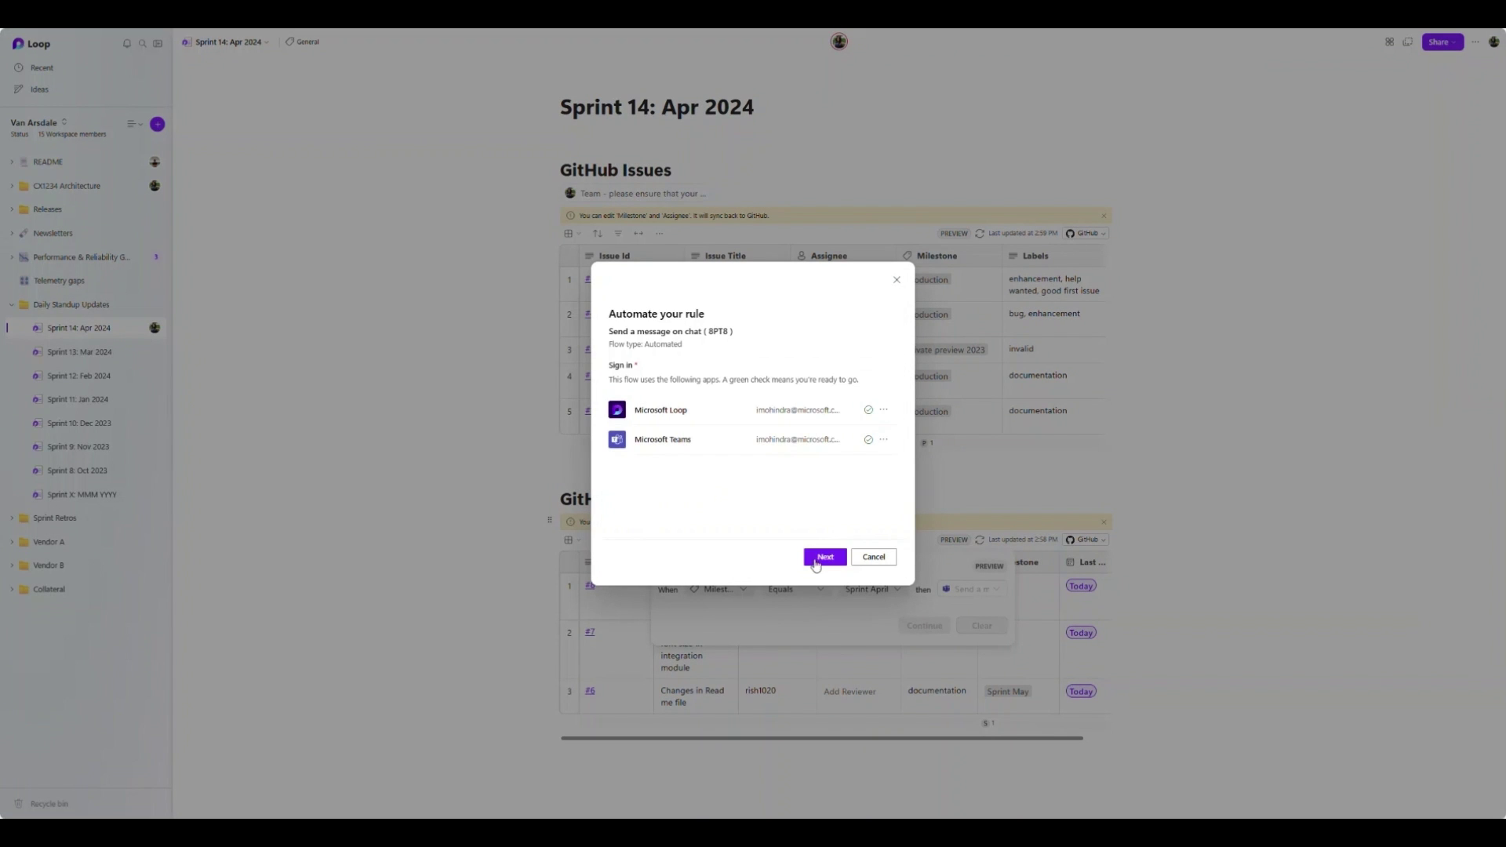
click(825, 557)
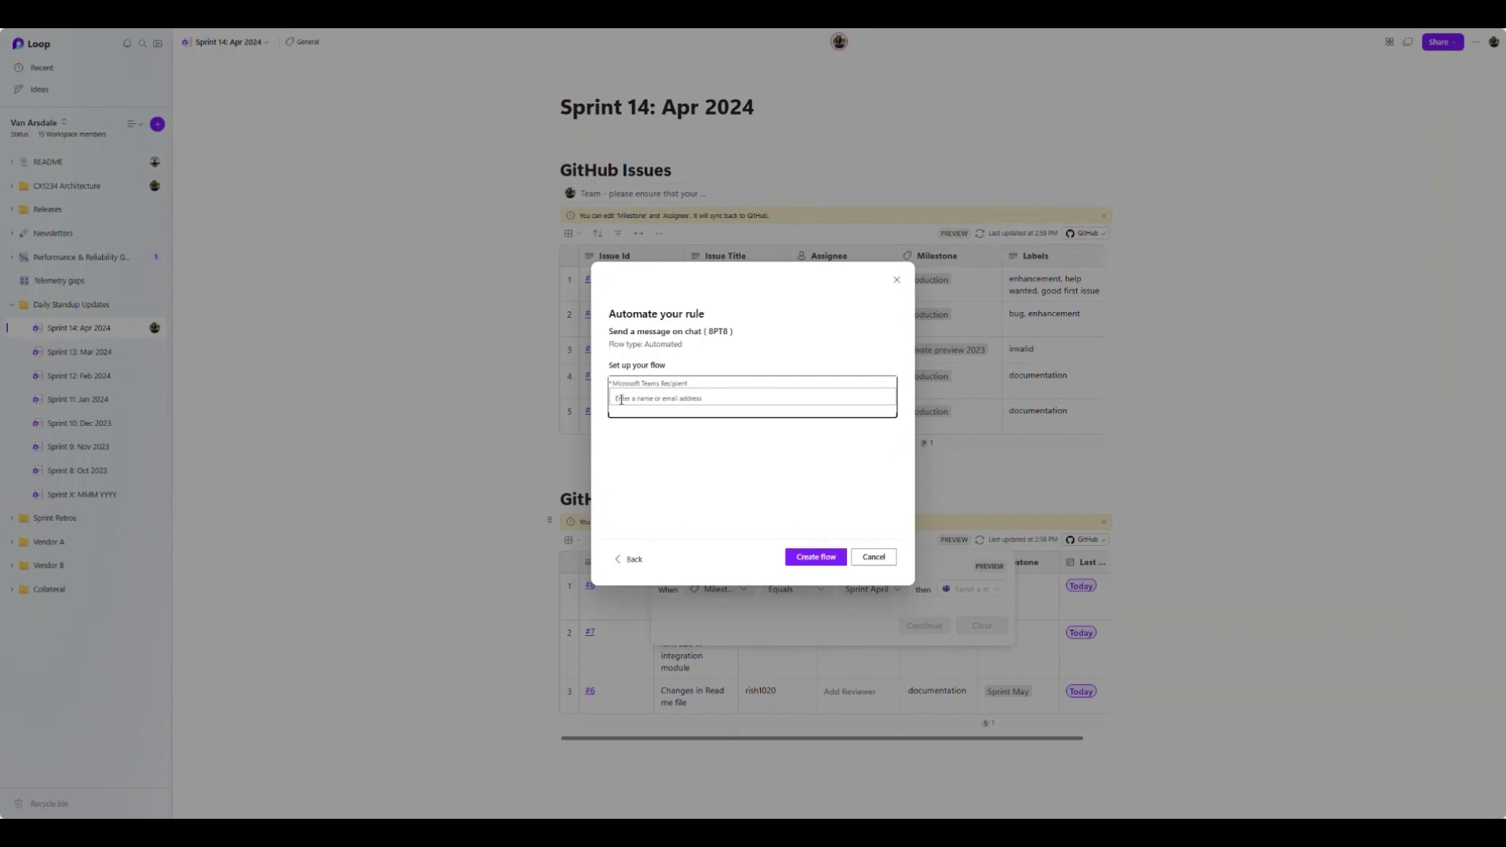
click(645, 417)
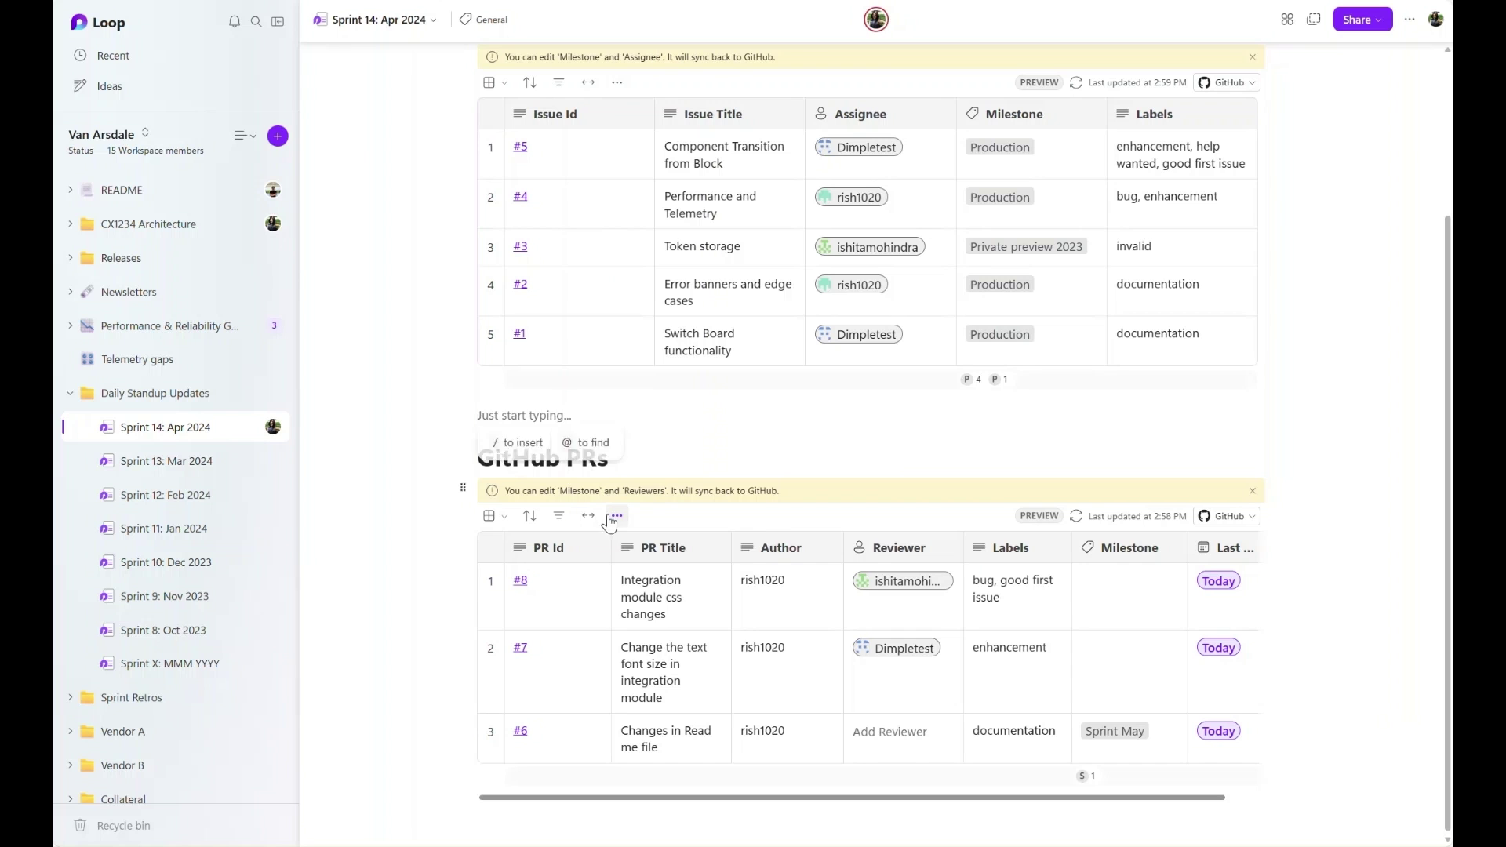
- Review the PR table's rules and set PR #8's Milestone to Sprint April
click(617, 516)
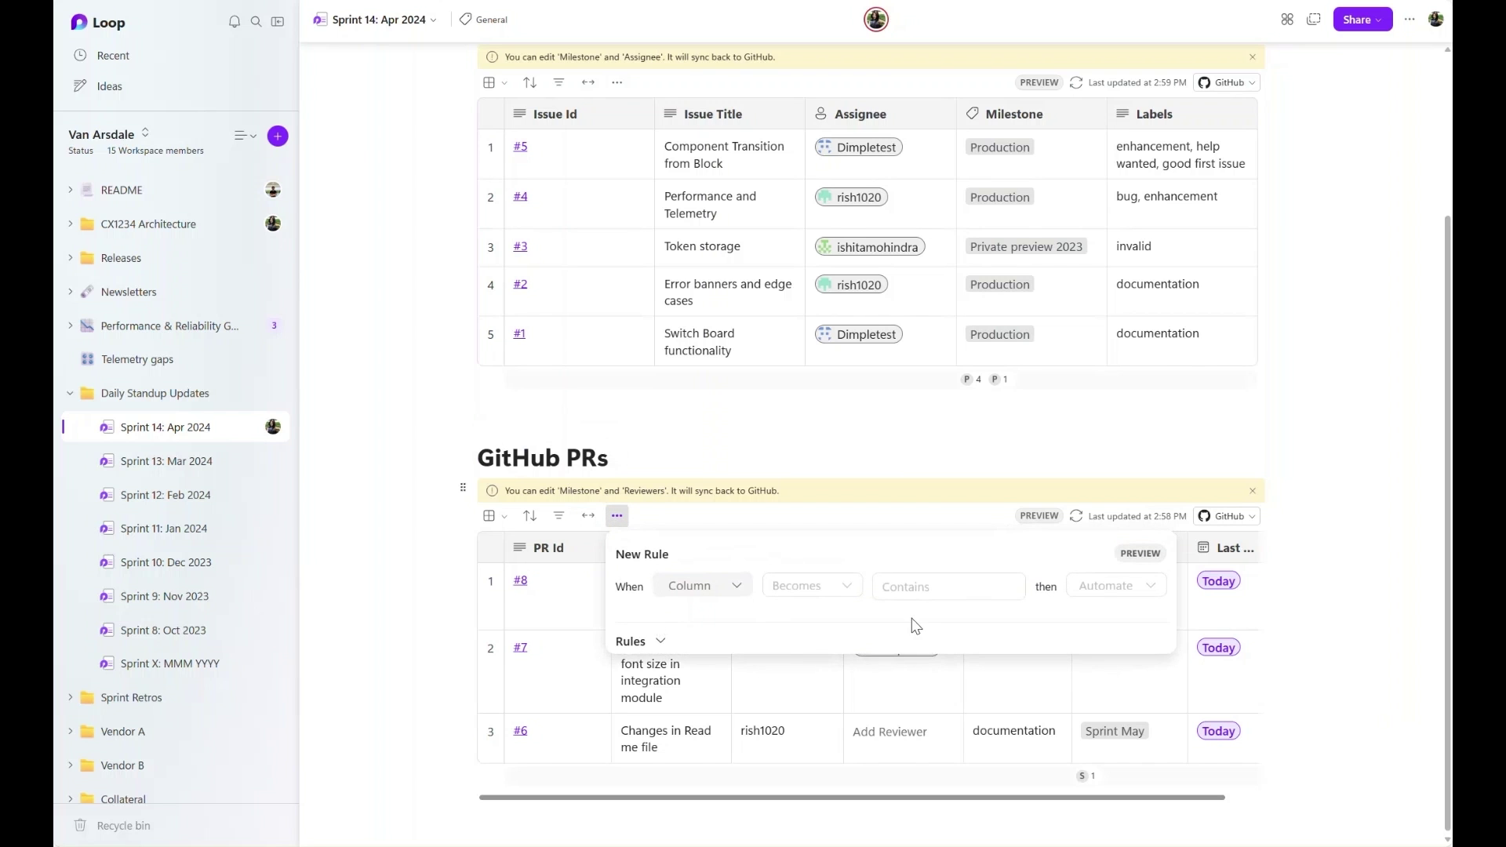
click(661, 642)
scroll(990, 706, down, 1)
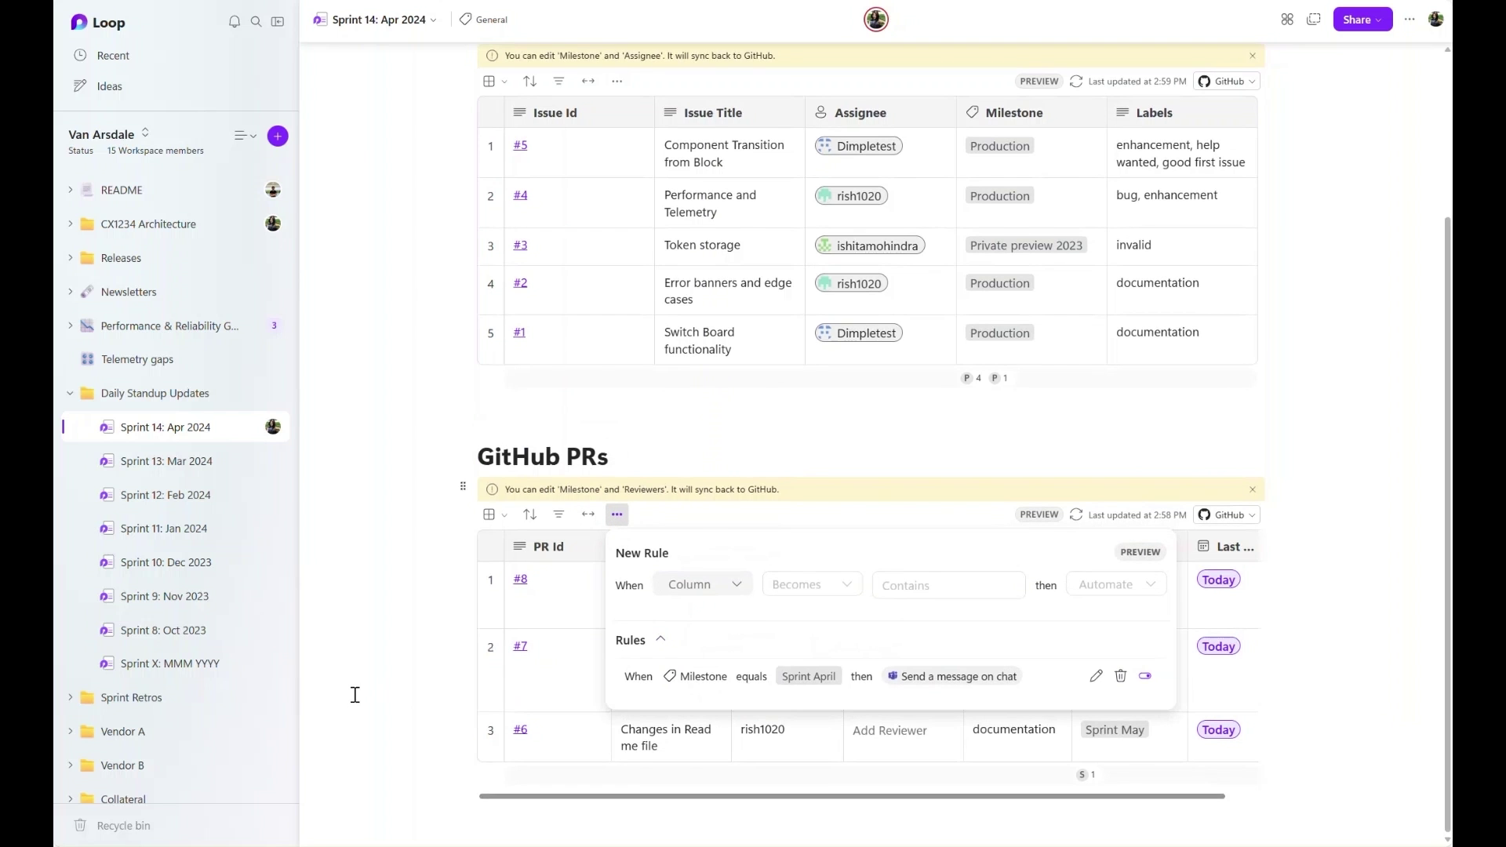
click(354, 695)
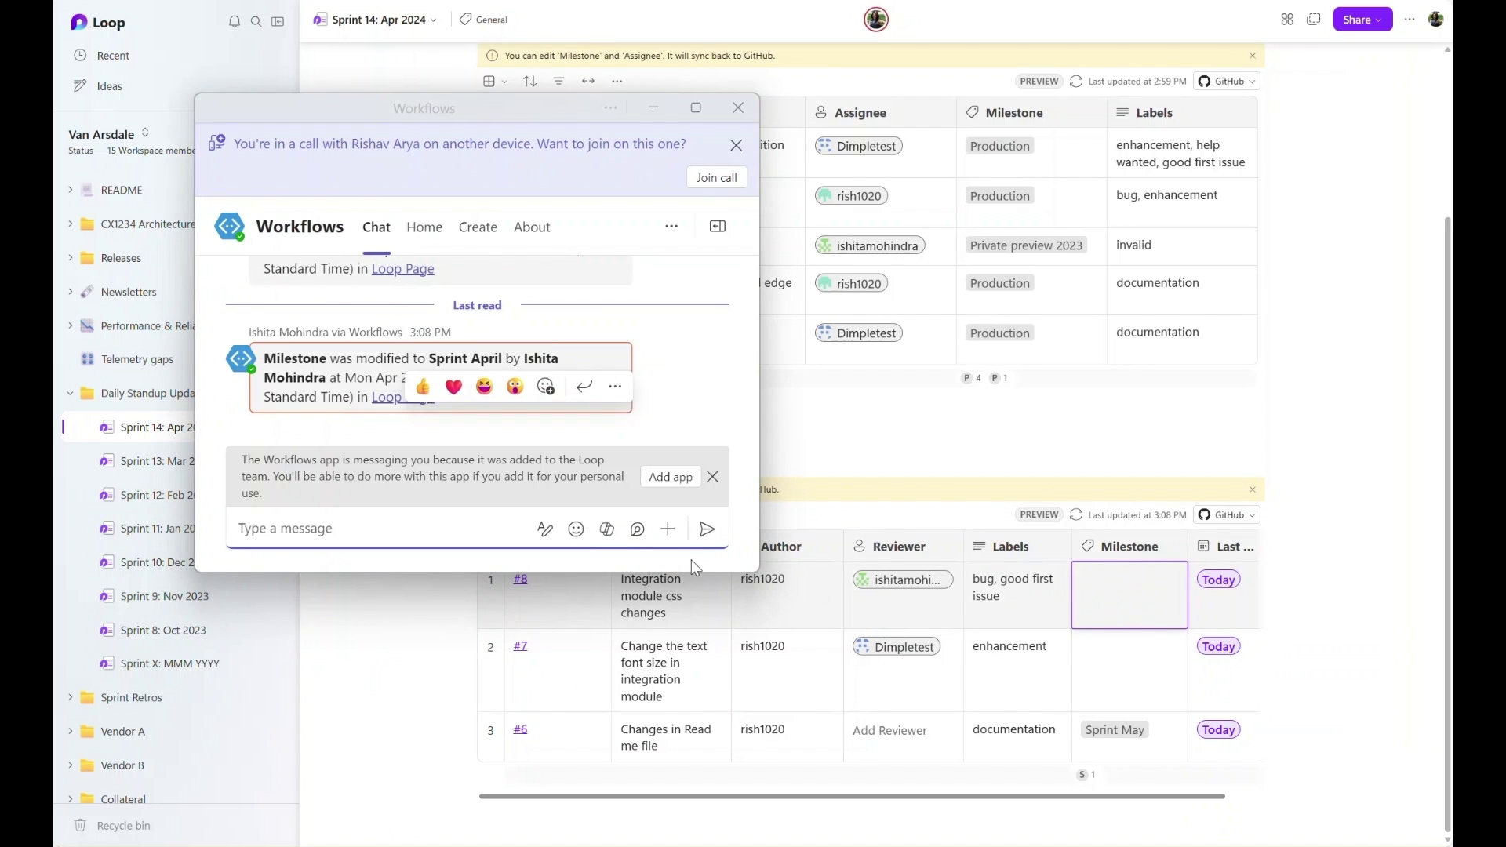
click(713, 476)
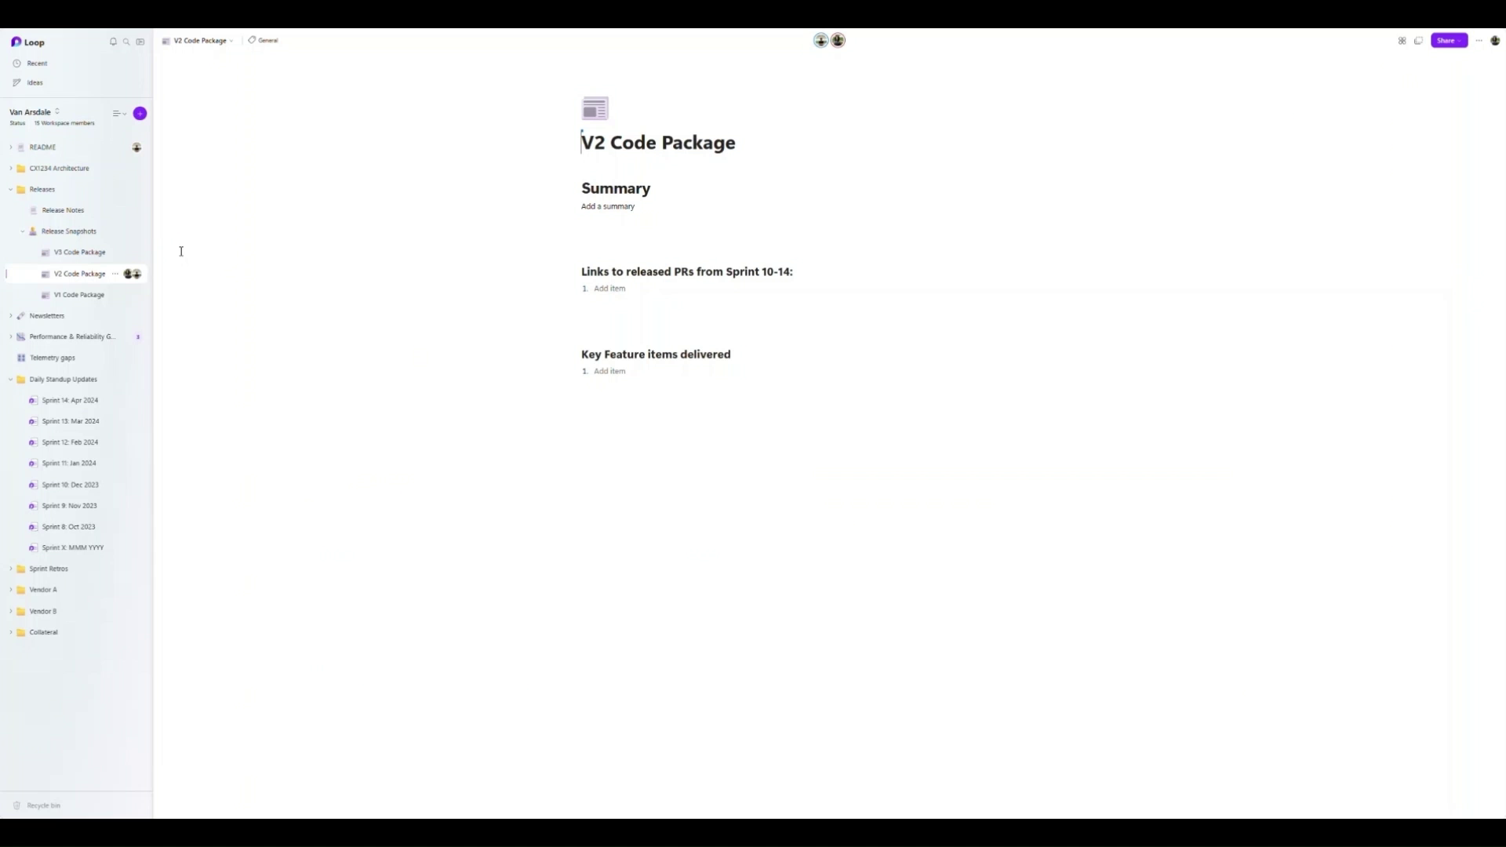
- Create a V4 Code Package page under Release Snapshots and paste in the summary line
click(140, 232)
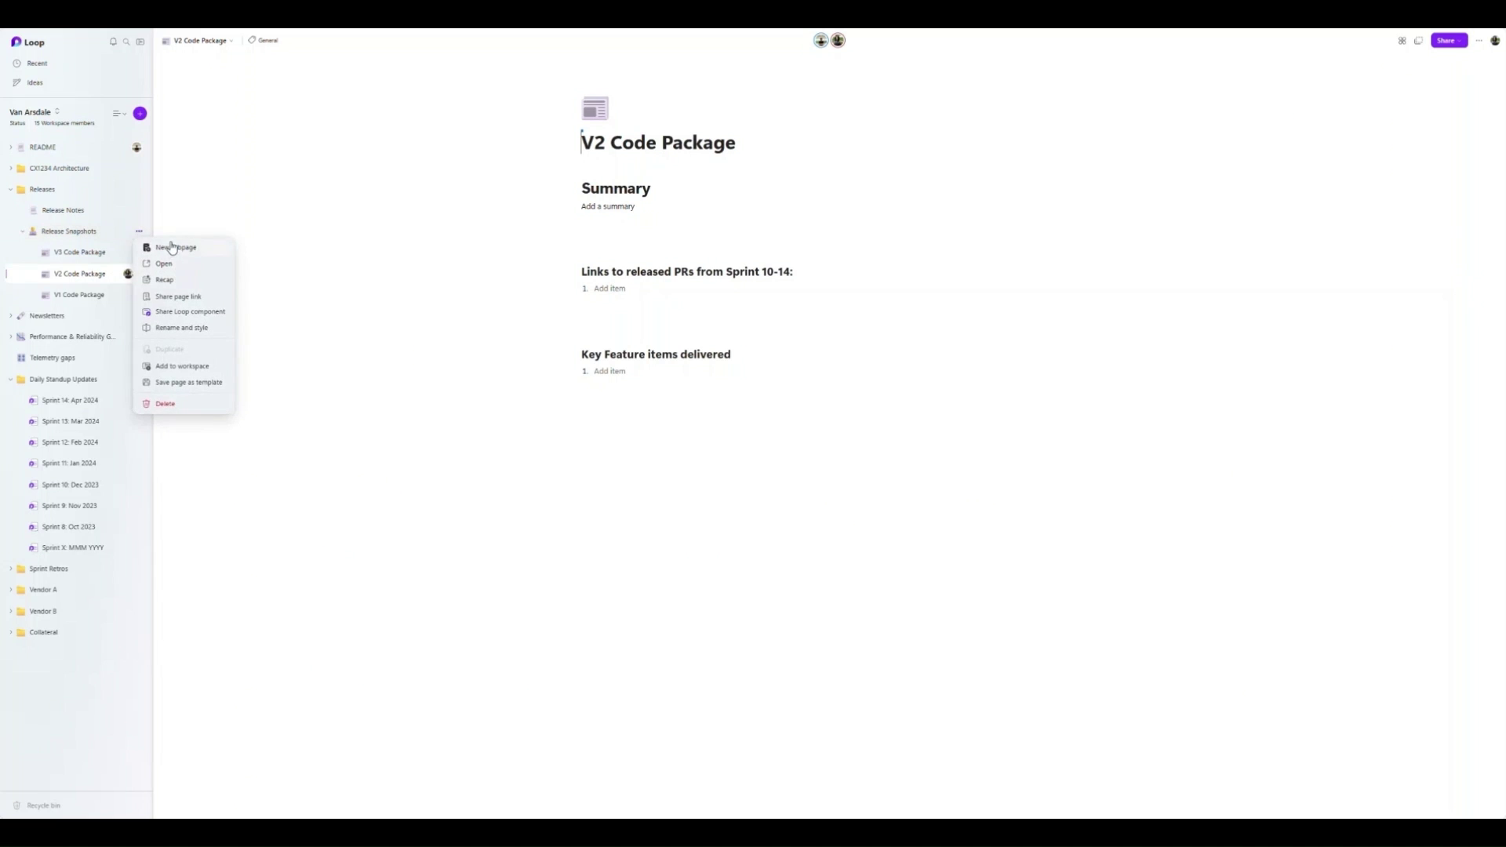
click(173, 248)
text(V4 Code Package)
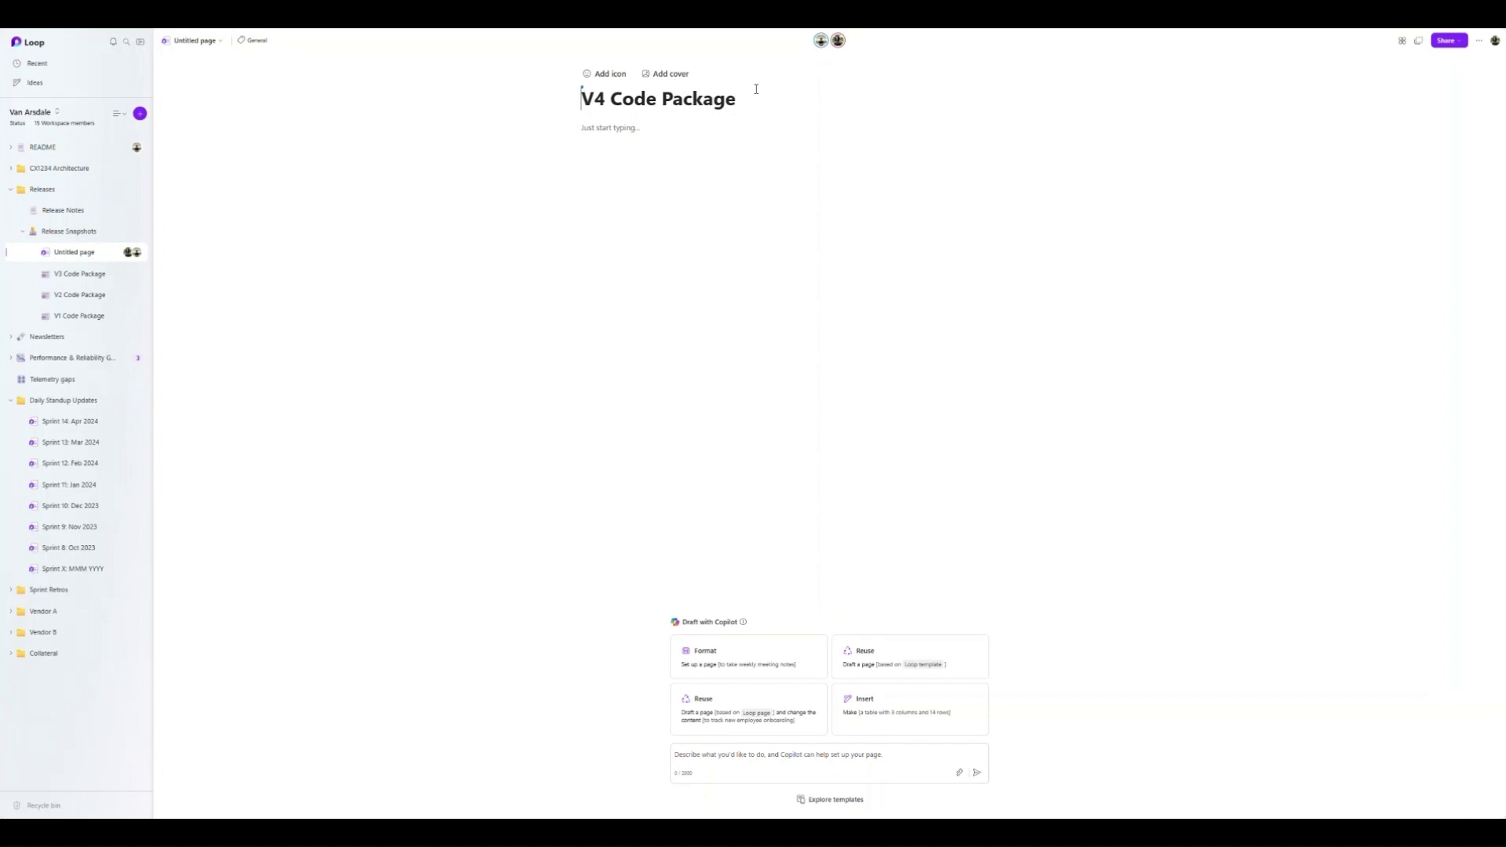
key(Return)
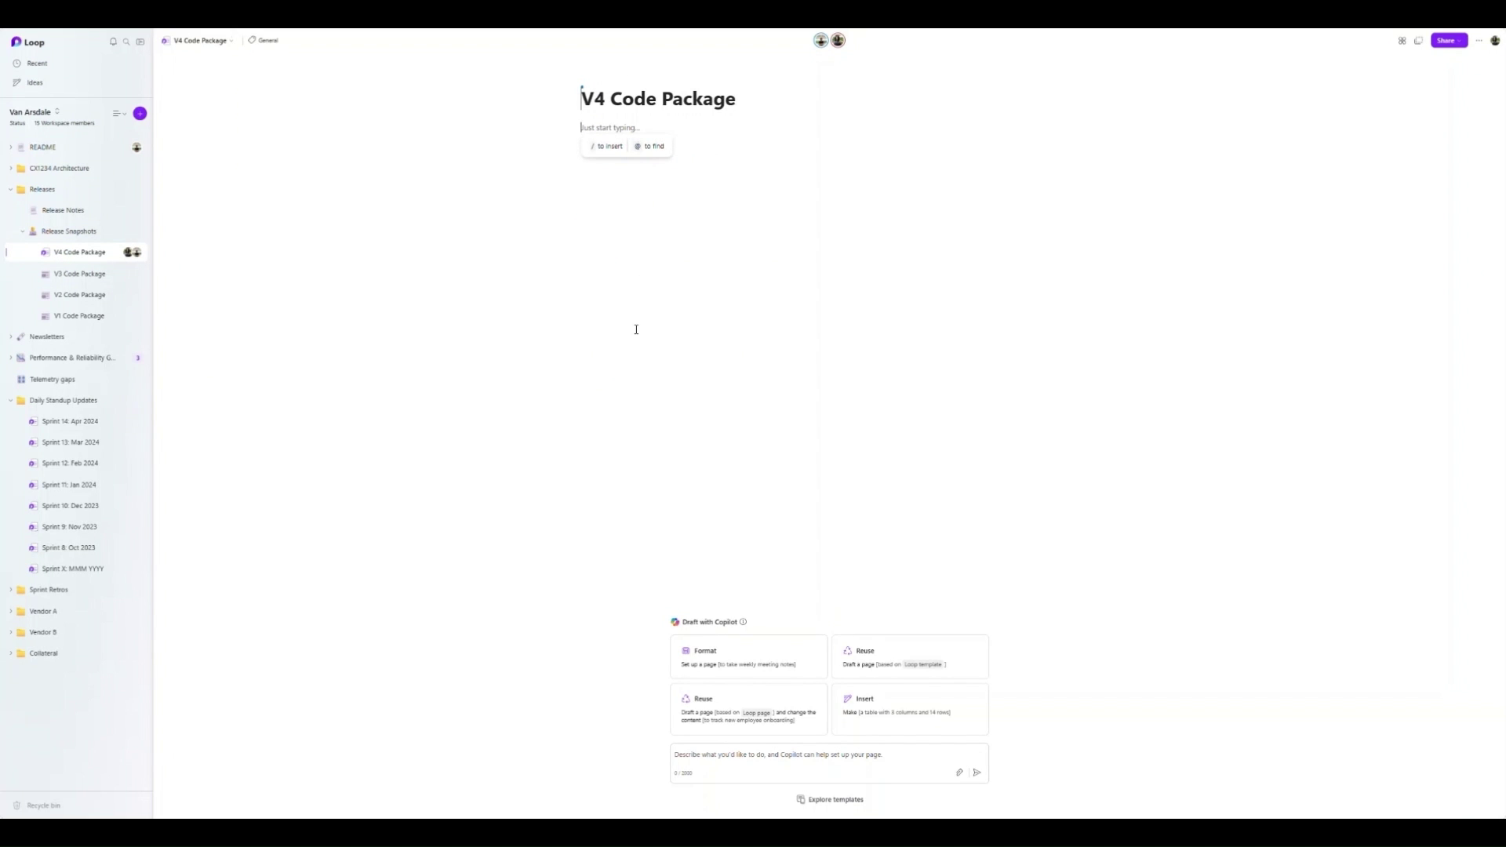
text(This is a release summary for Sprint 14.)
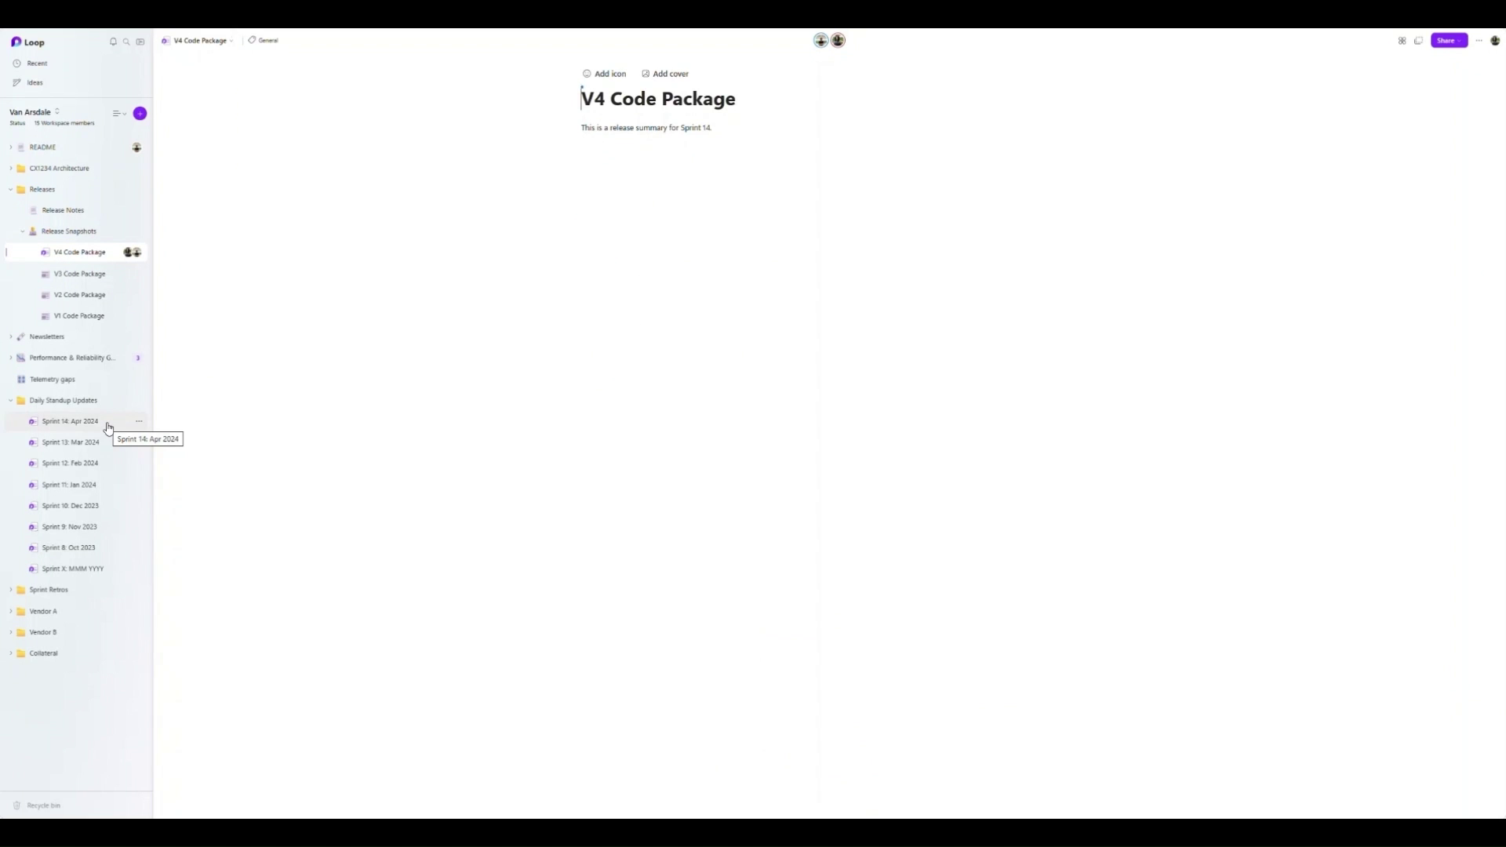
- Bring the GitHub Issues table over from Sprint 14 and add a 'GitHub PRs' heading below it
click(109, 424)
click(572, 194)
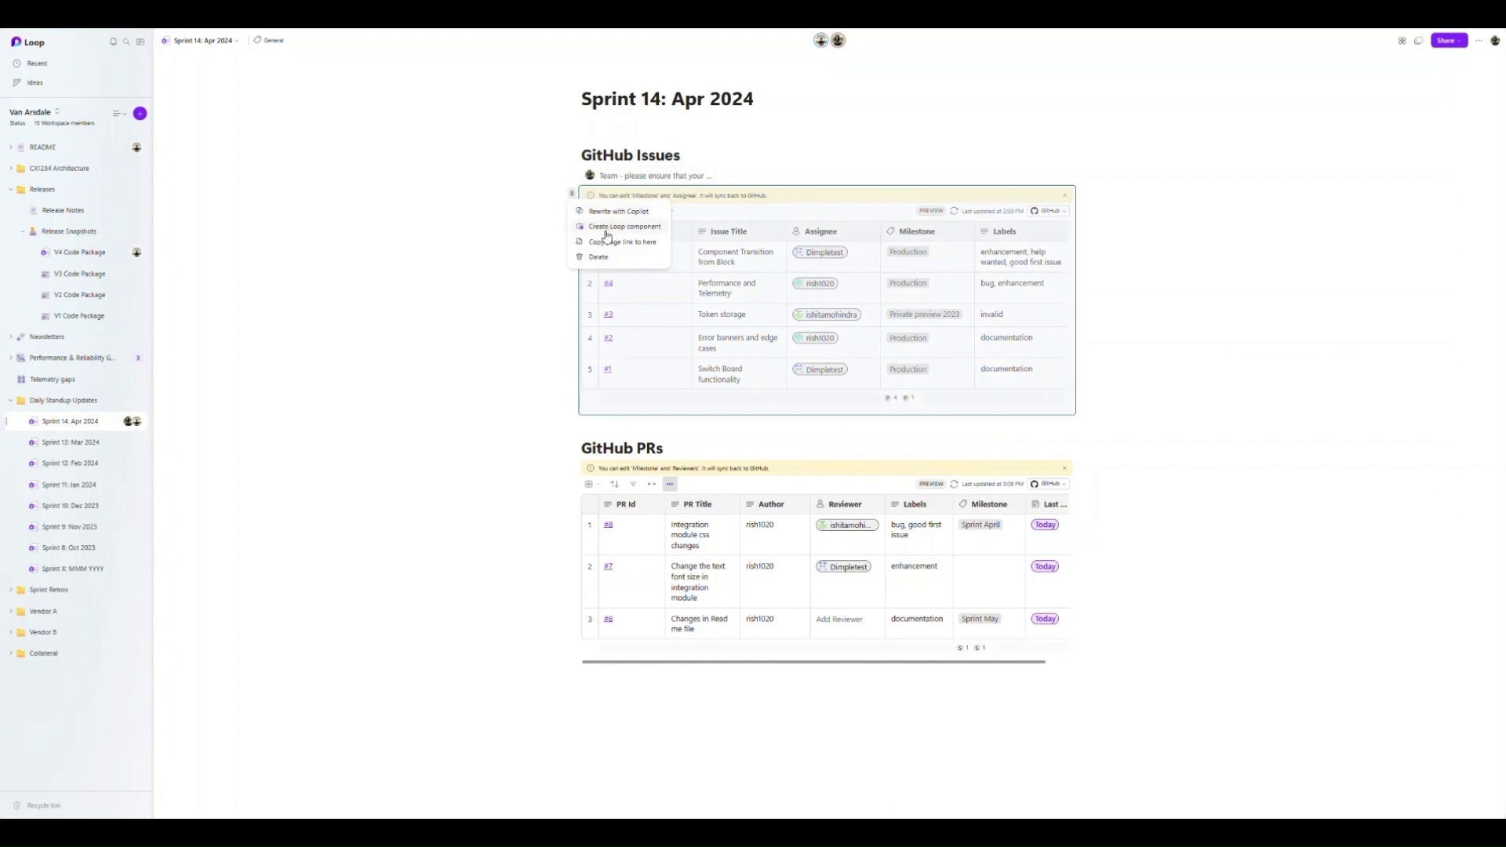
key(Escape)
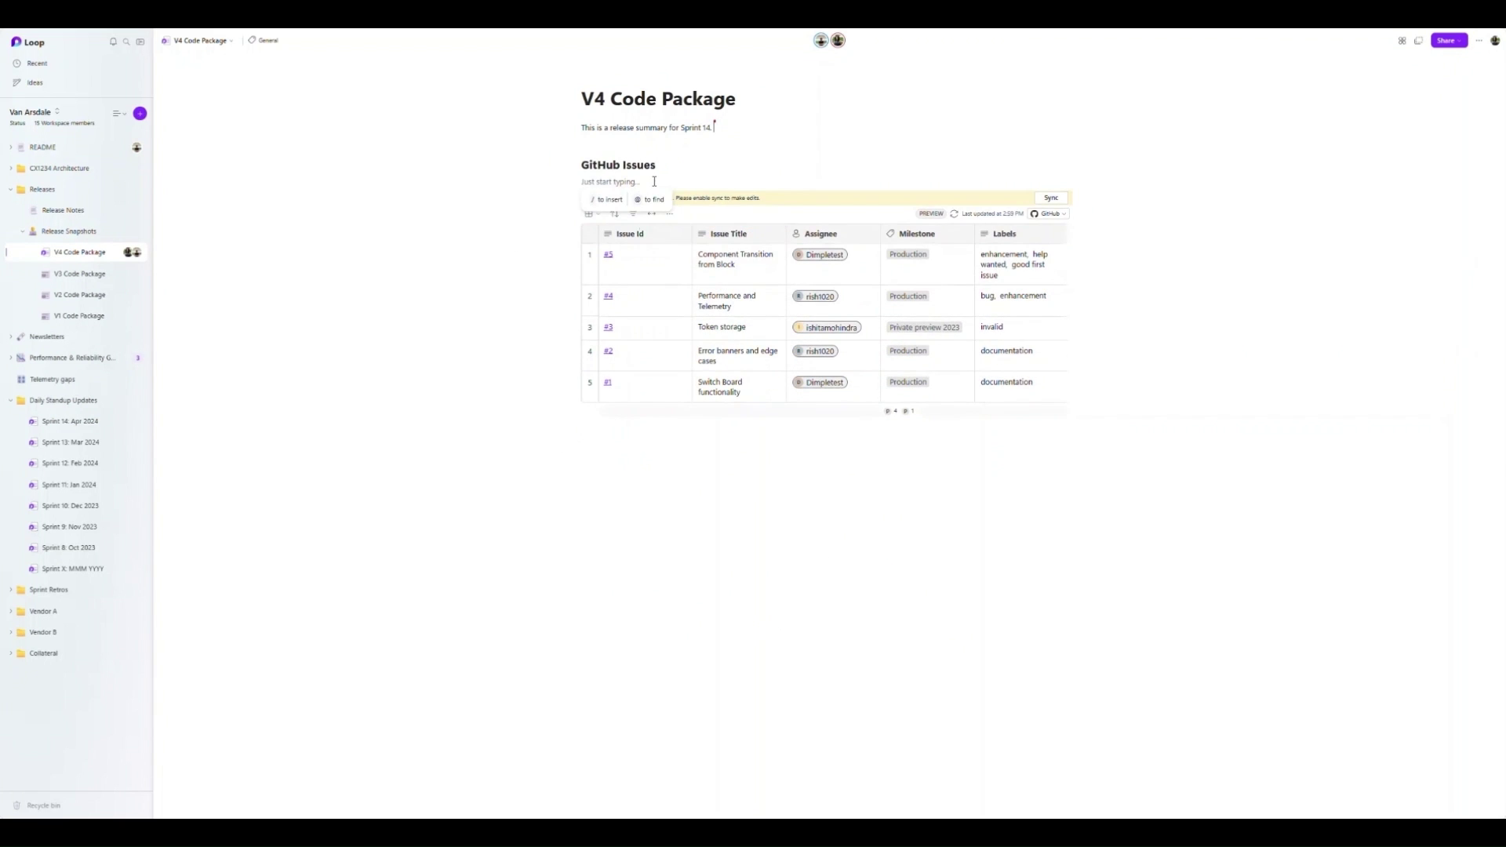
click(606, 446)
text(## GitH)
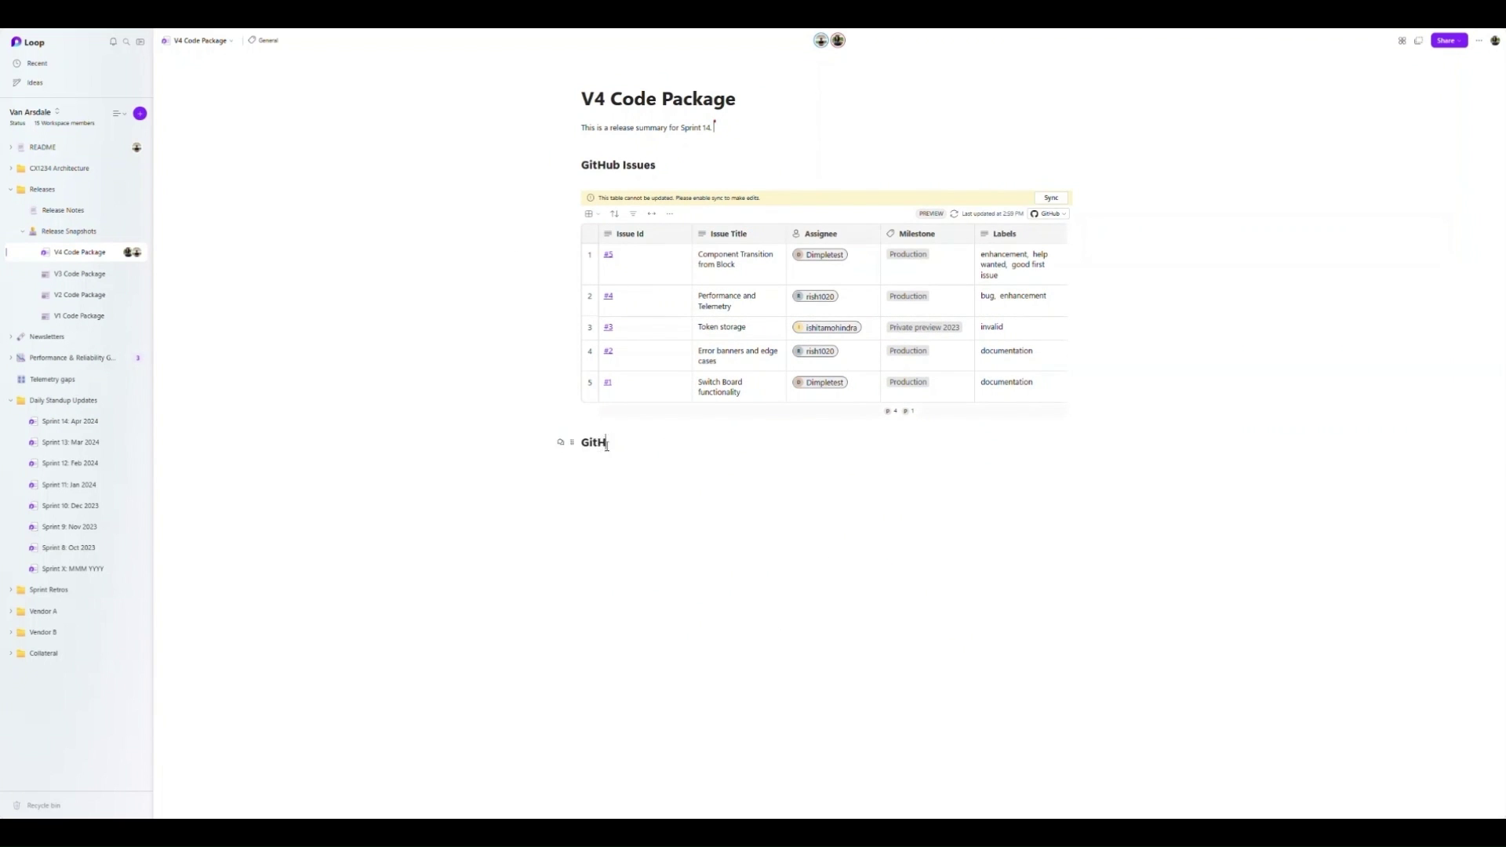
text(ub PRs)
click(70, 422)
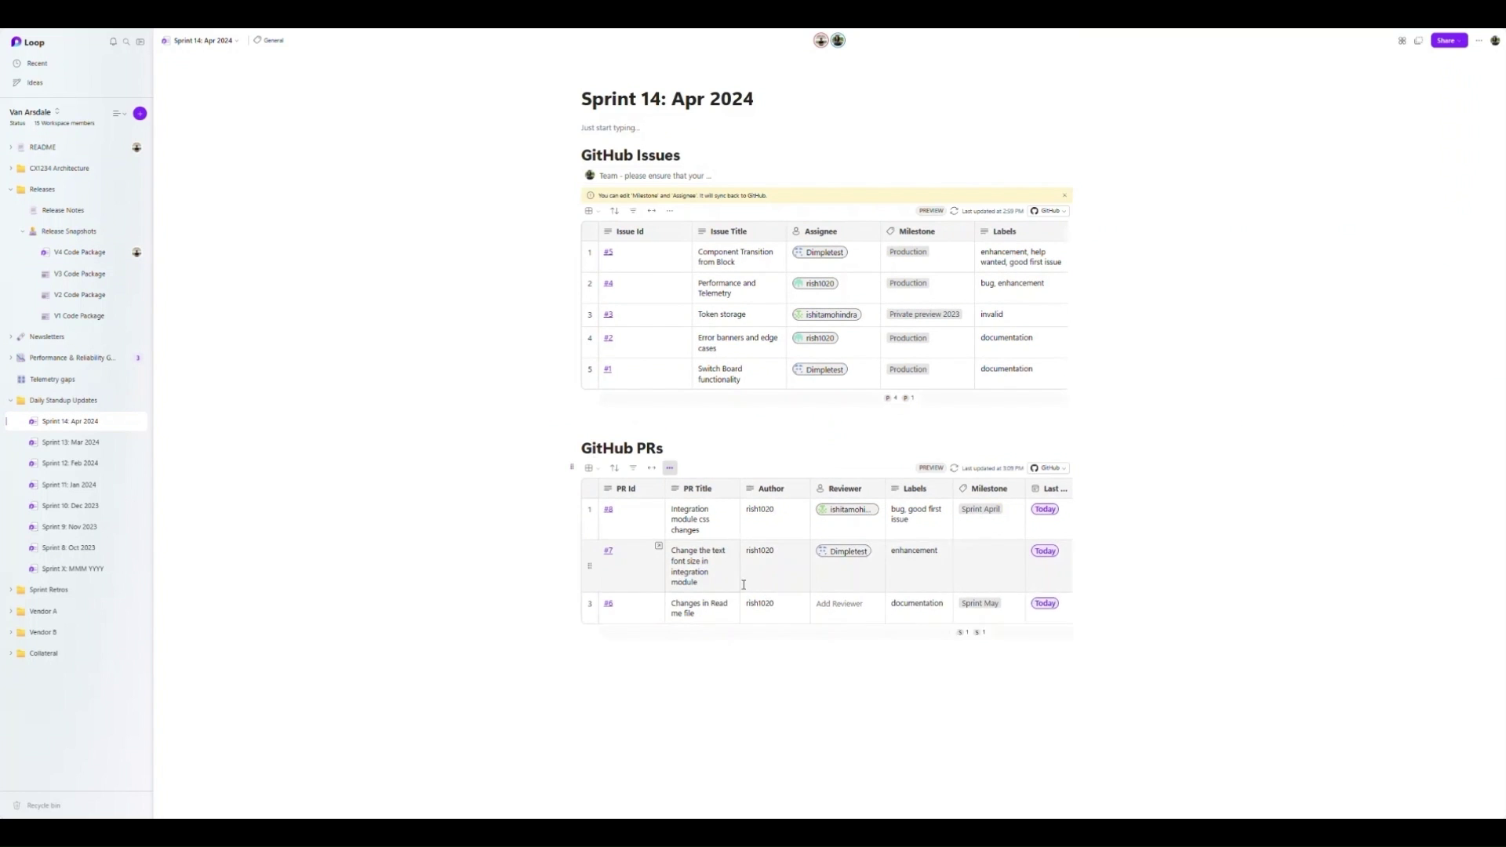
key(alt+Left)
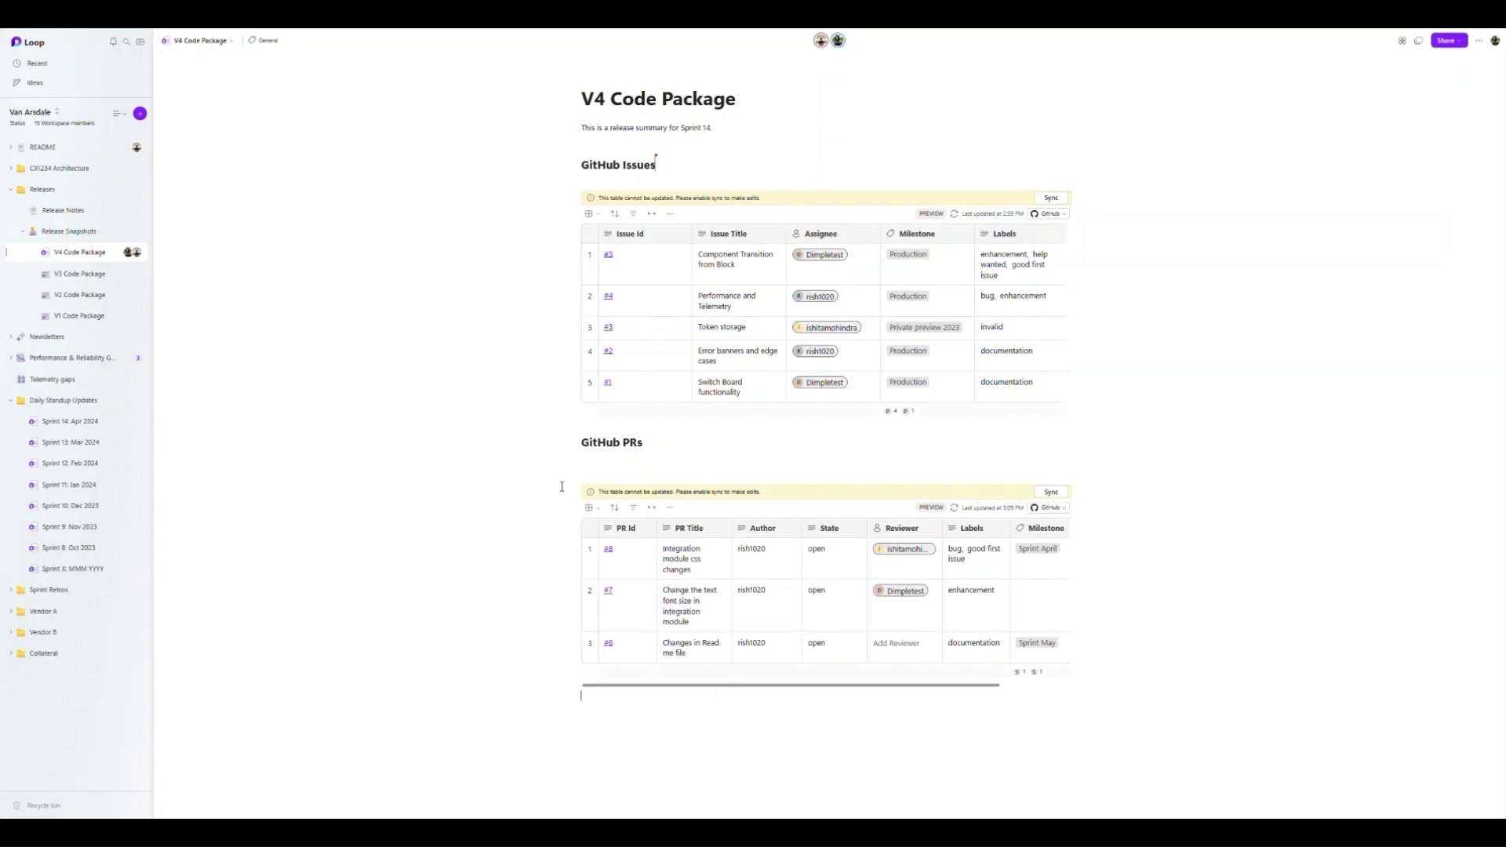
- Sync the GitHub Issues and GitHub PRs tables so both become editable
click(1051, 201)
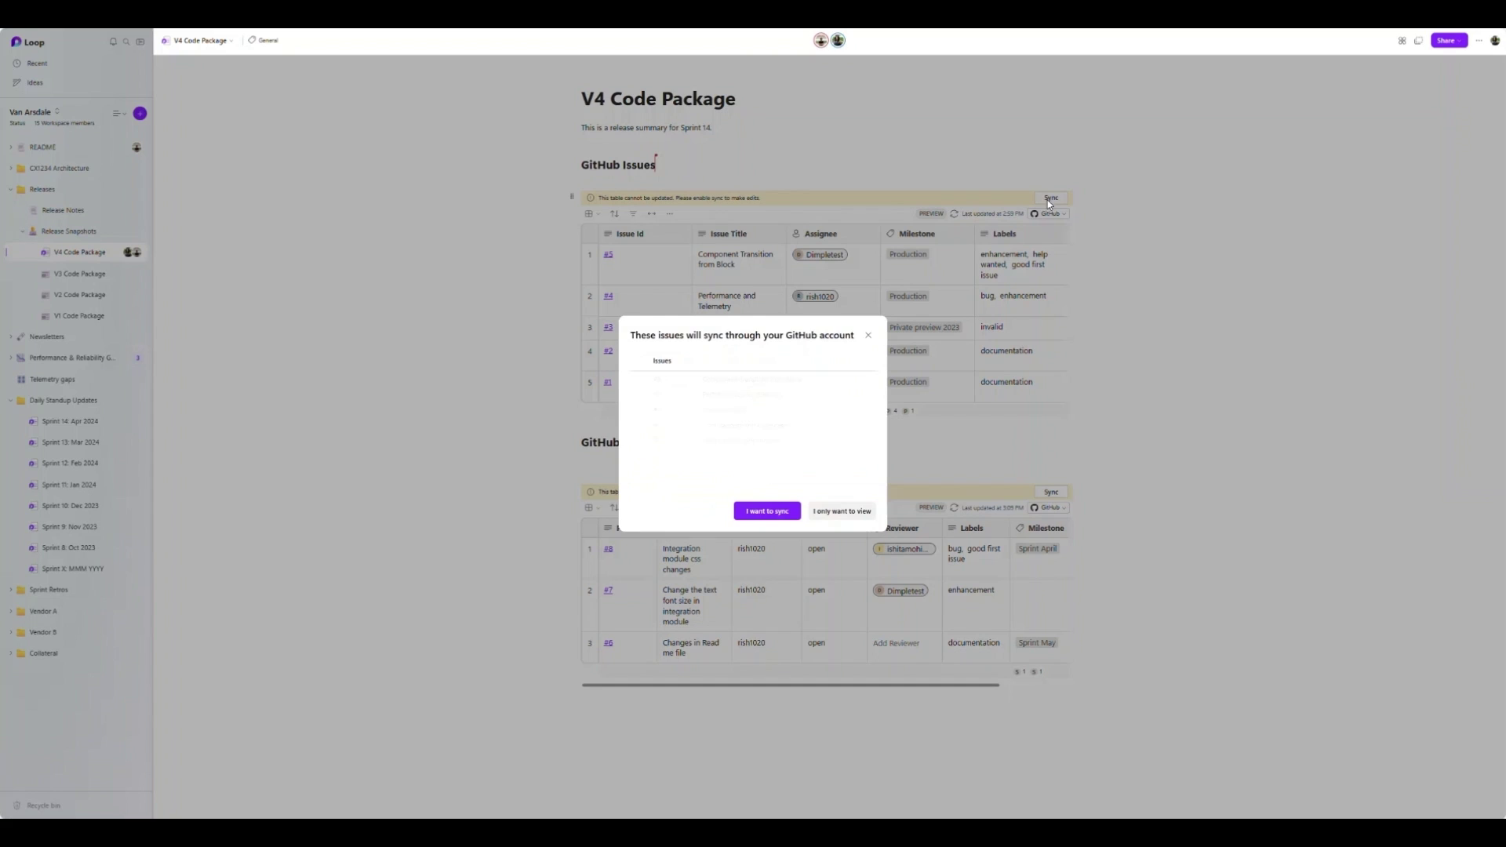
click(750, 511)
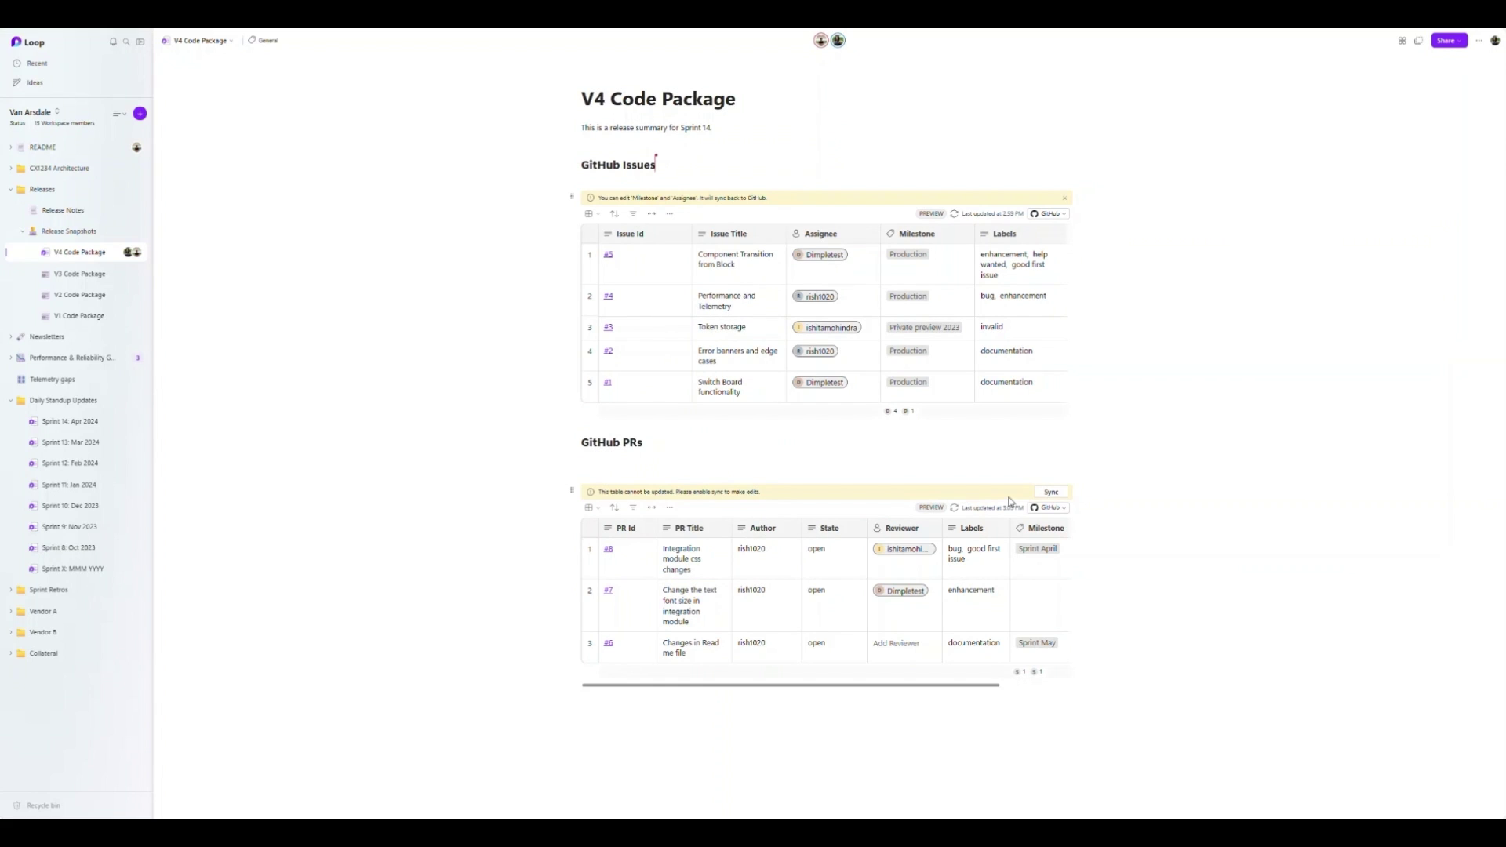
click(1049, 493)
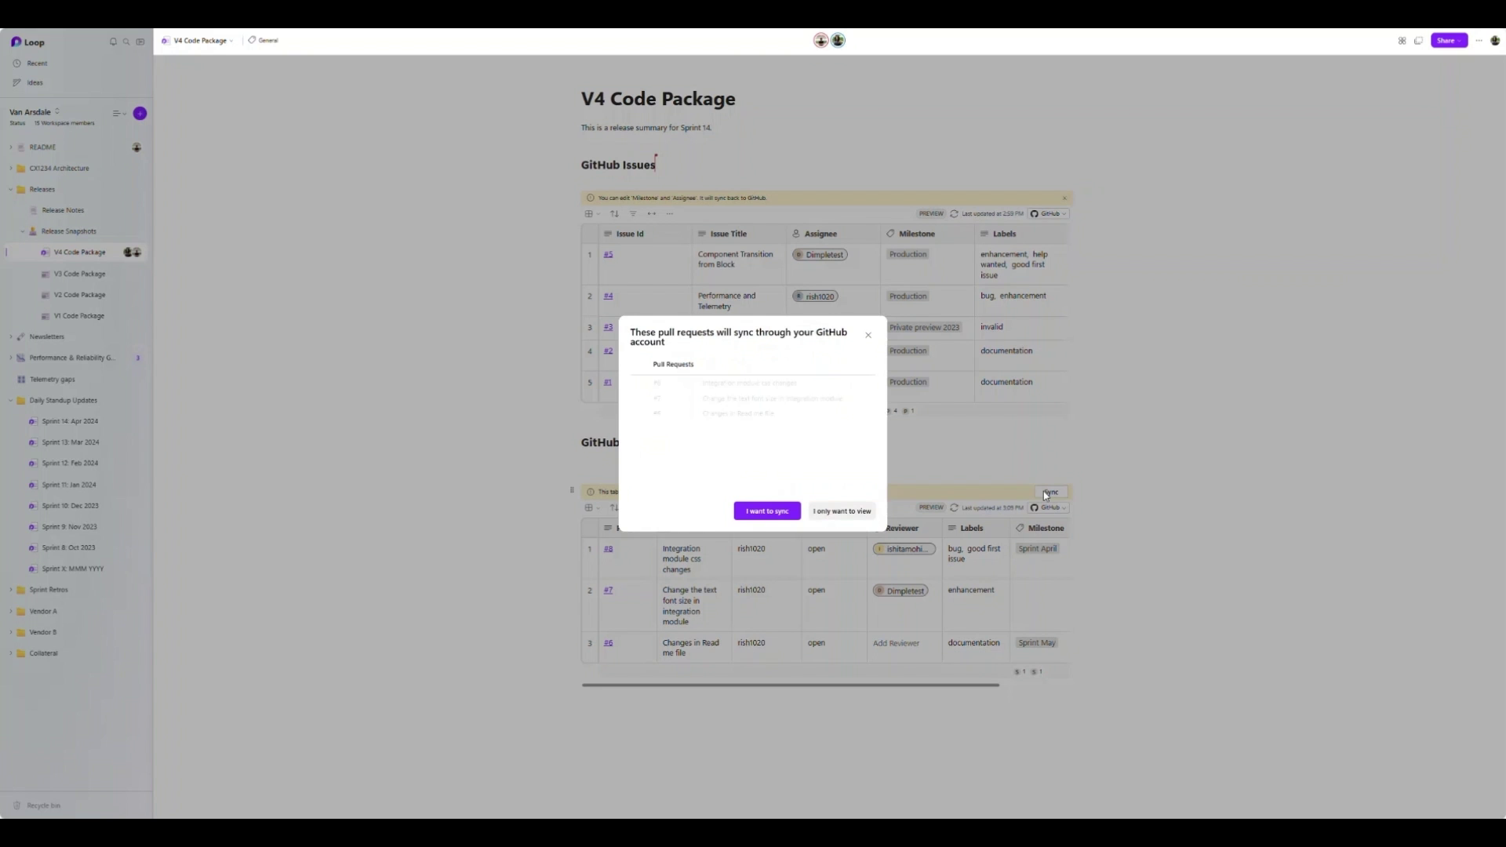
click(767, 511)
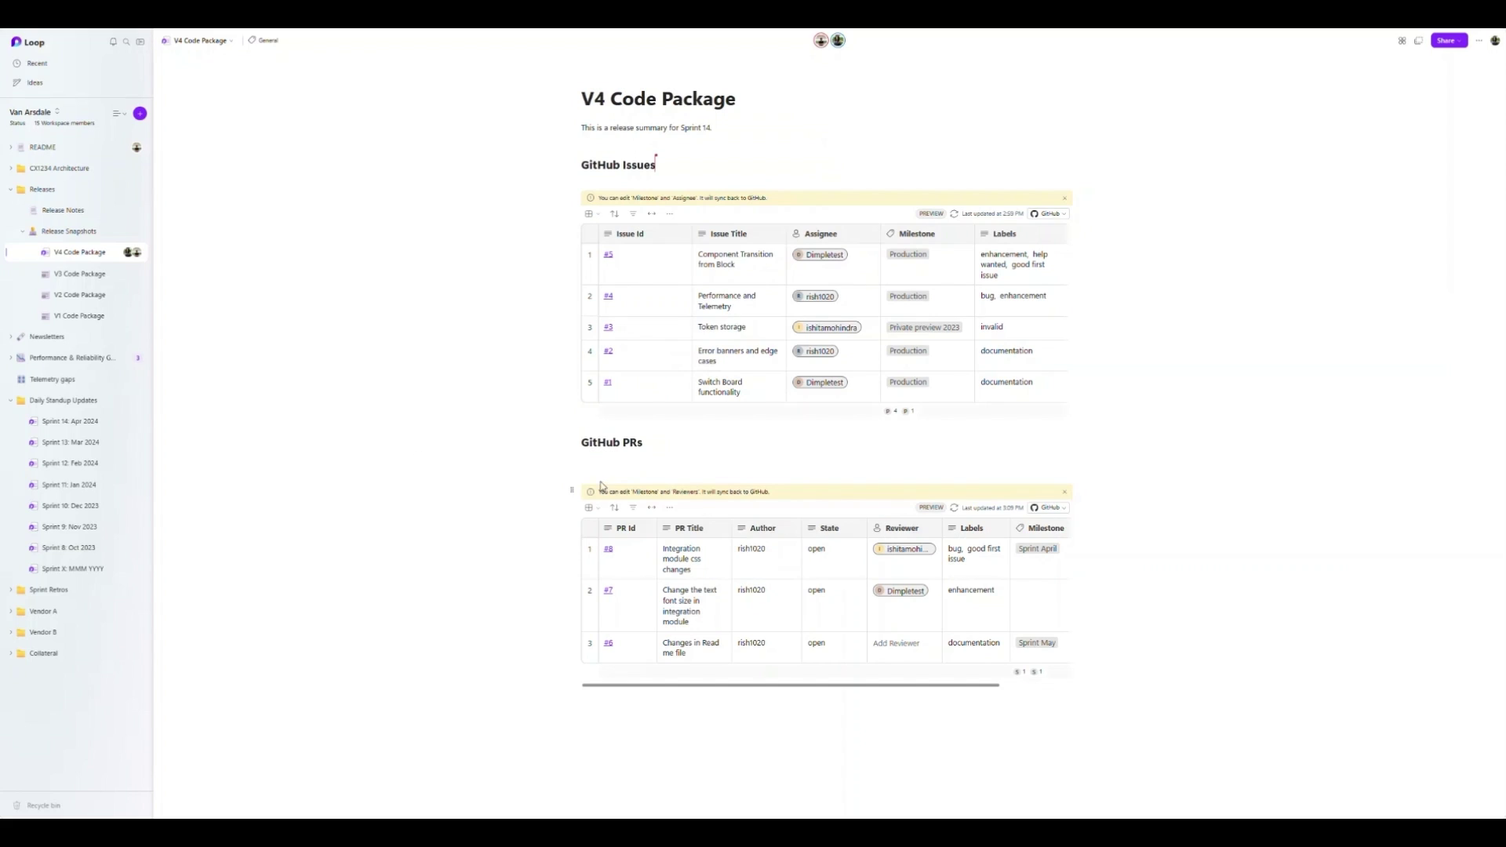
- Start a Copilot Draft page content prompt on a new line under the summary
click(638, 146)
text(/co)
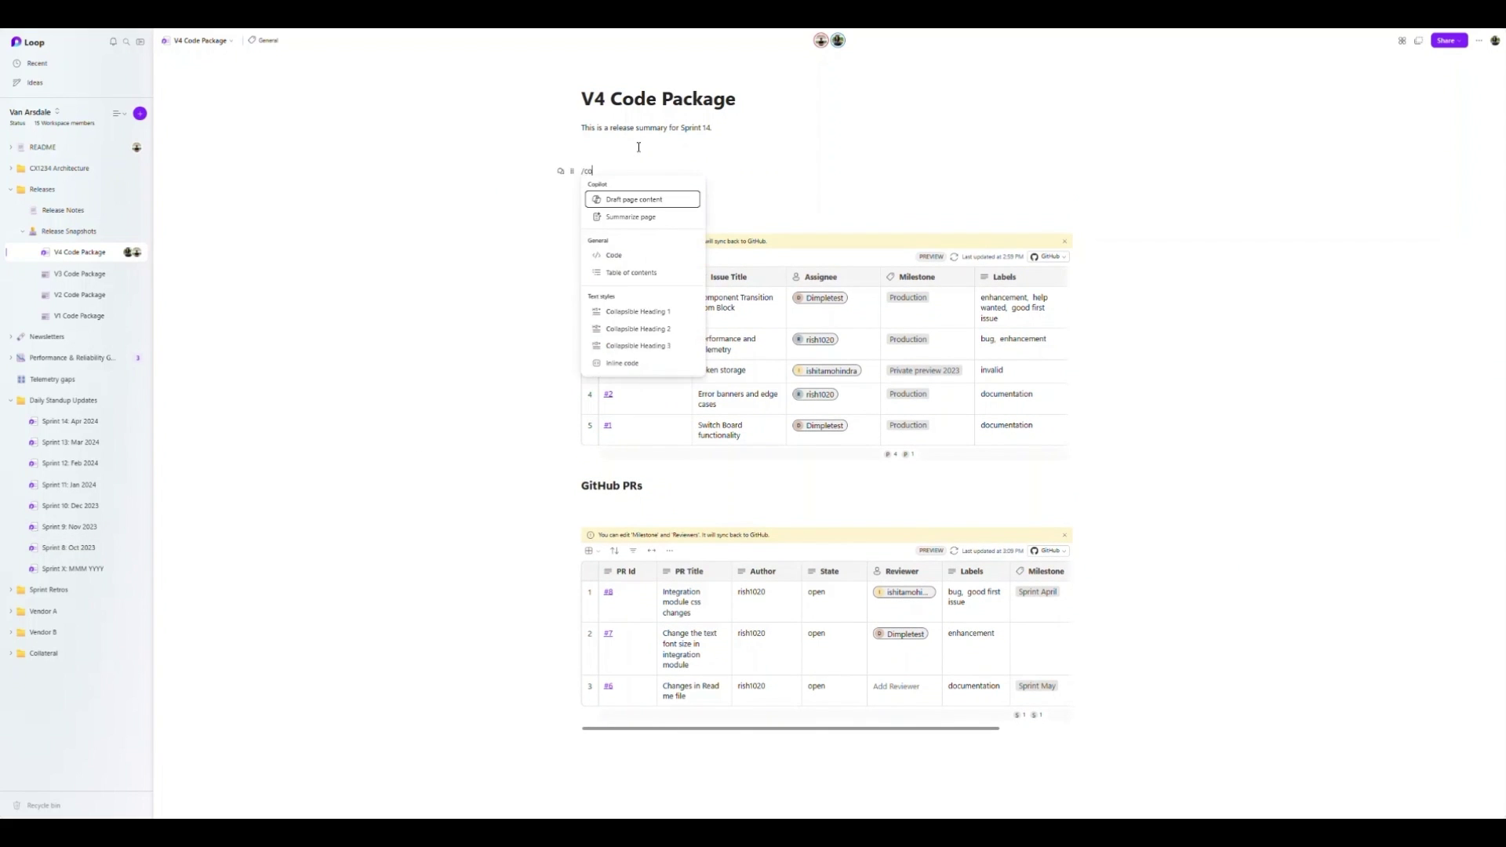
key(Return)
key(Return)
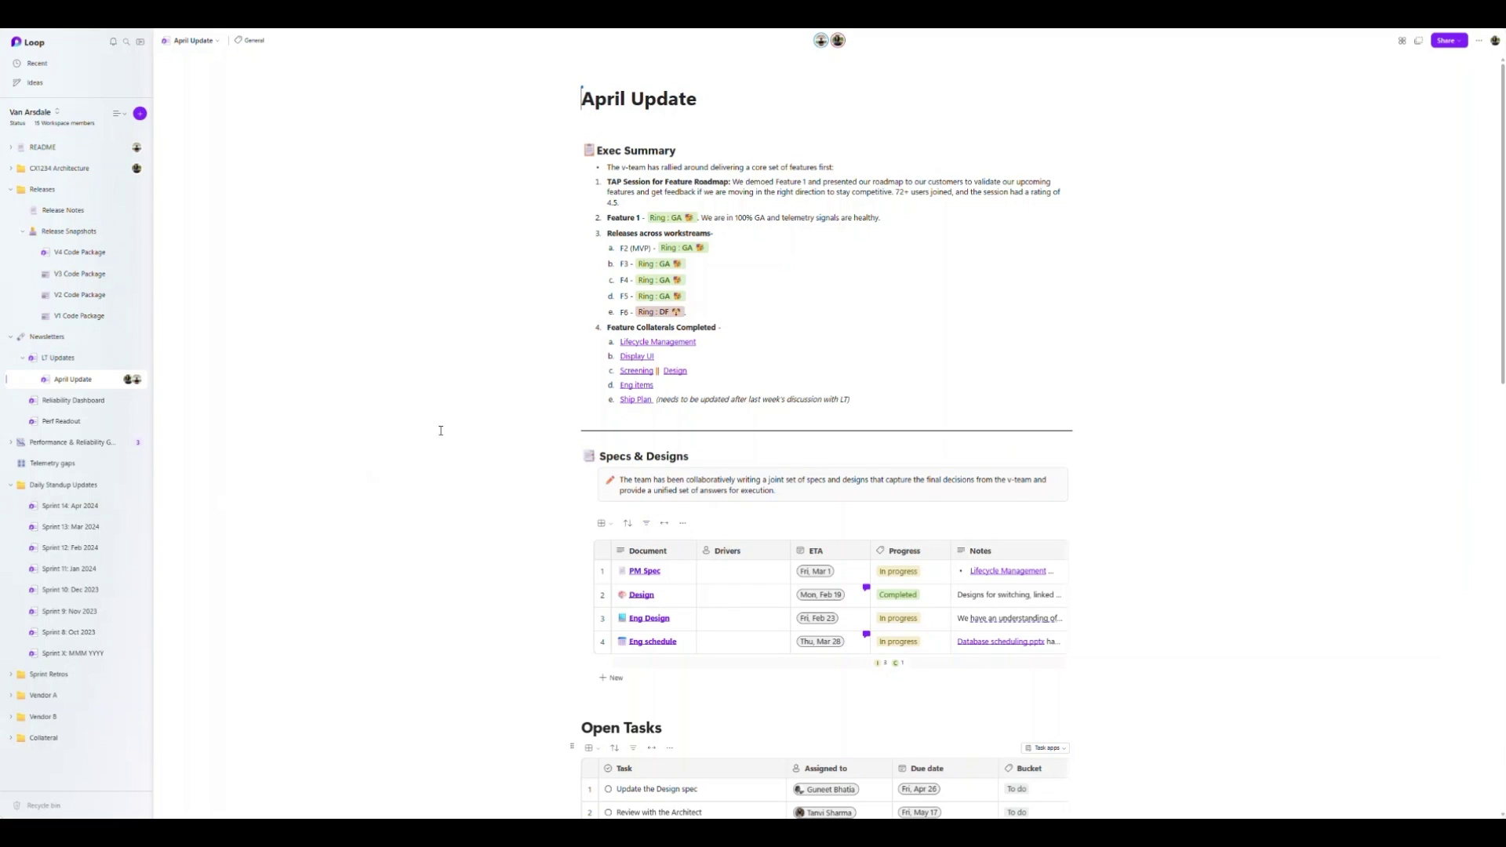
- Scroll down to April Update's Open Tasks table and leave the row 3 task name
scroll(440, 430, down, 3)
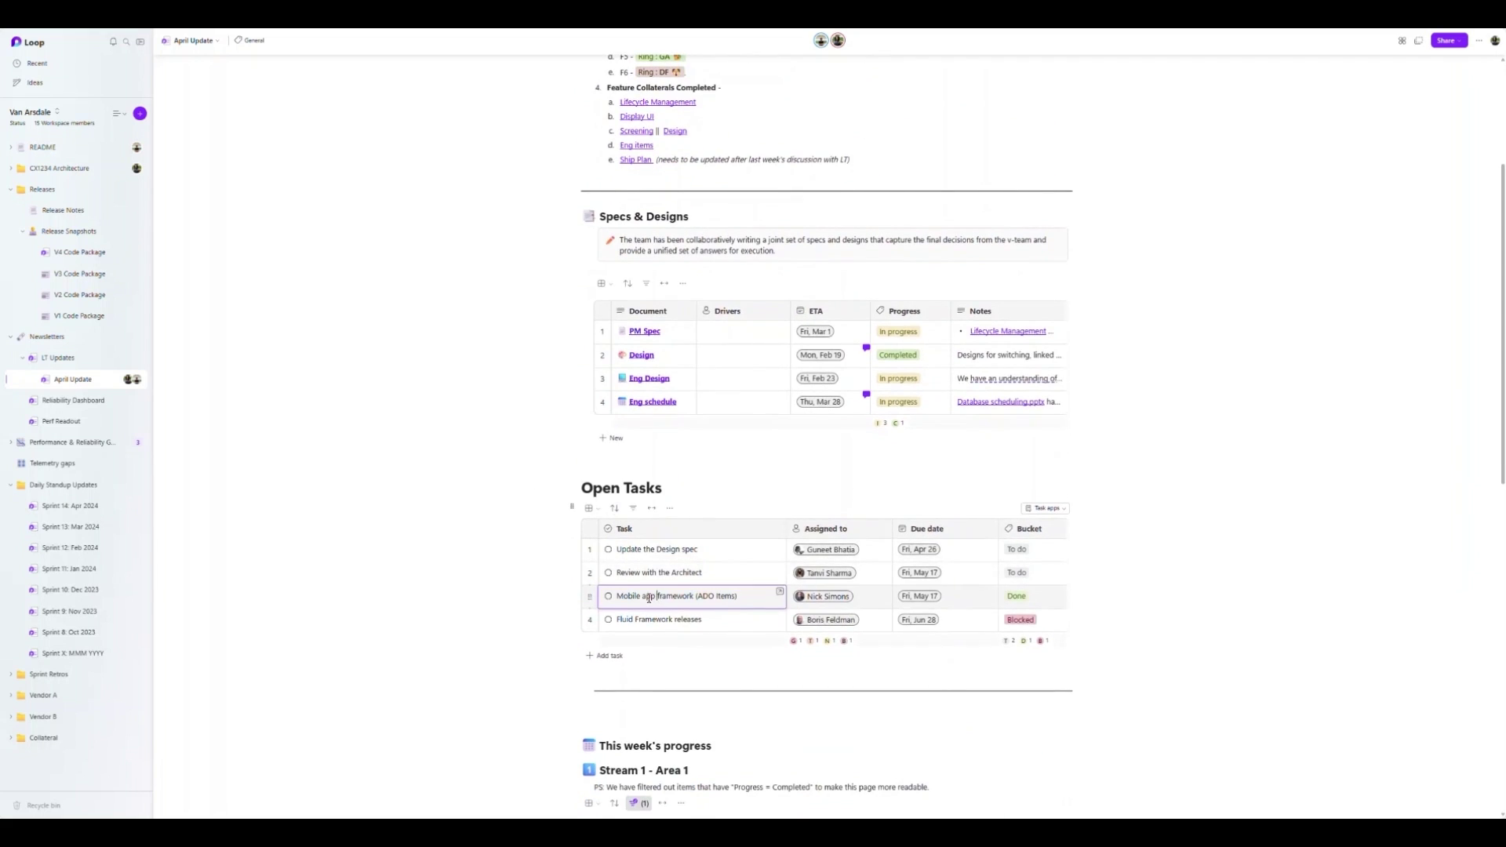
click(457, 576)
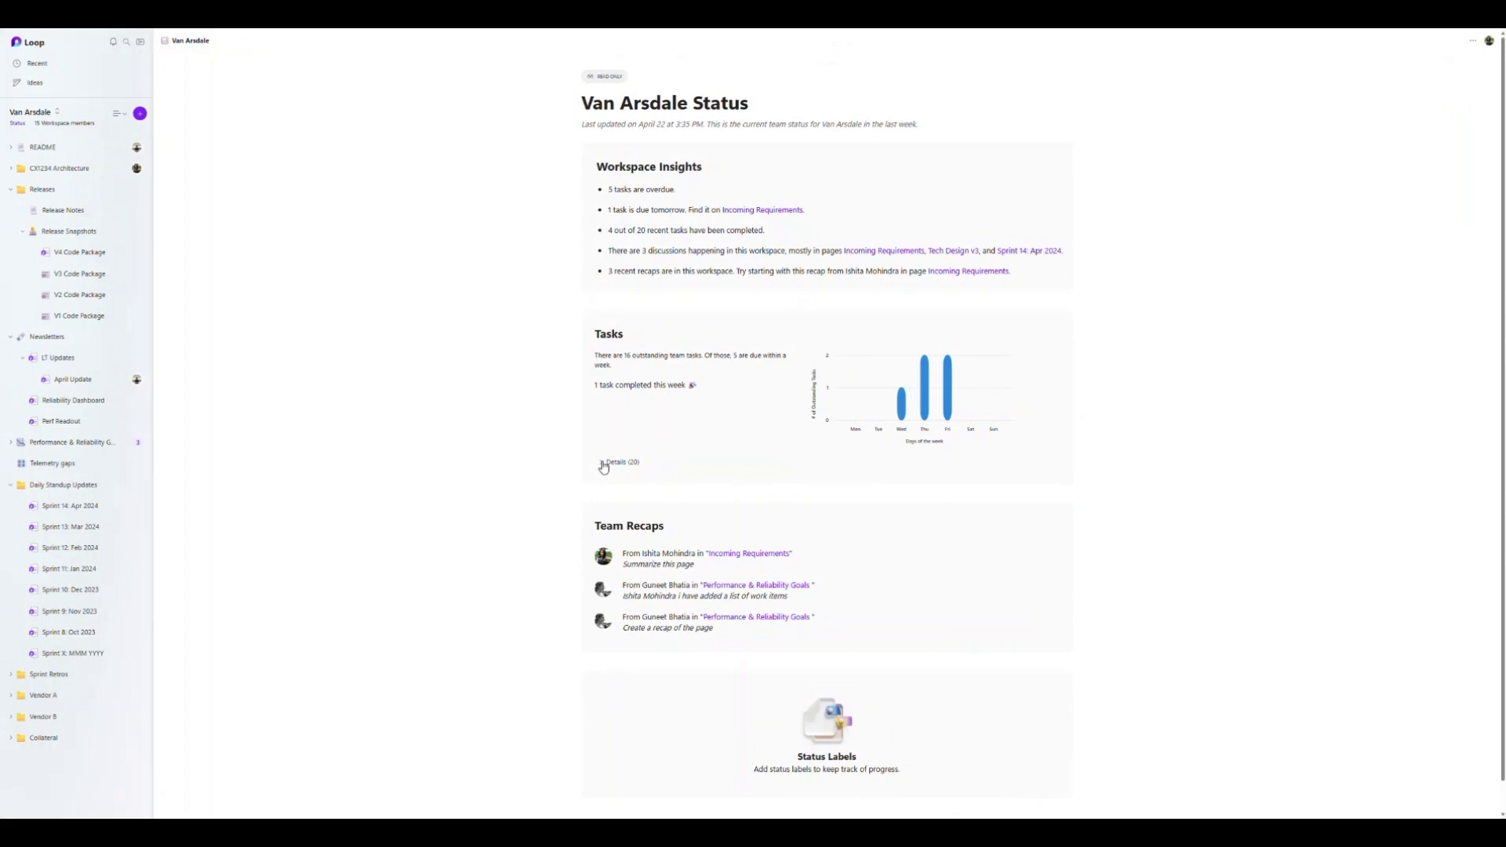
- Mark the Mobile app framework task as completed
click(603, 465)
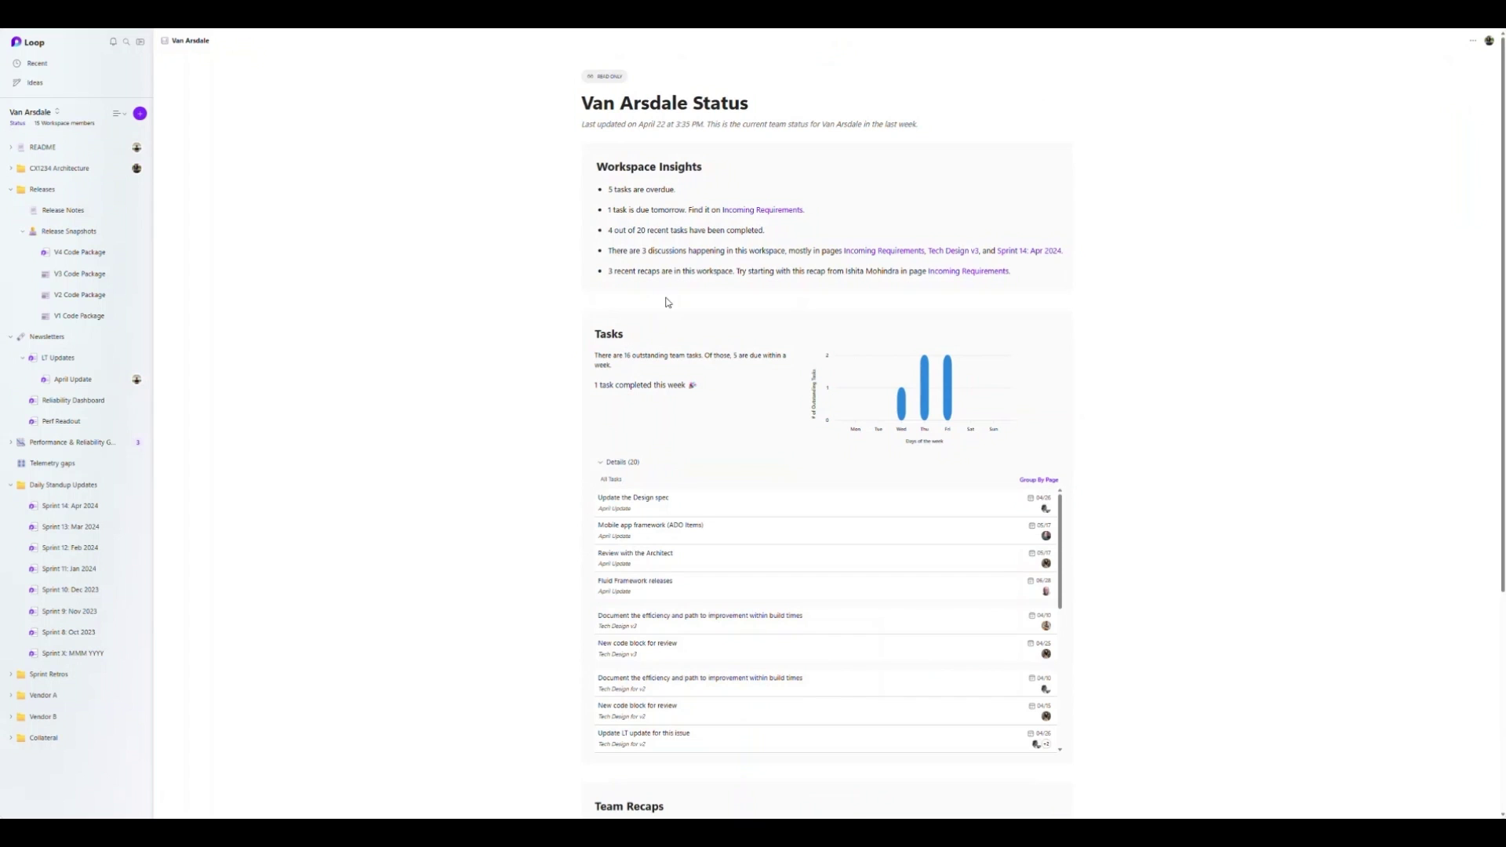
click(655, 540)
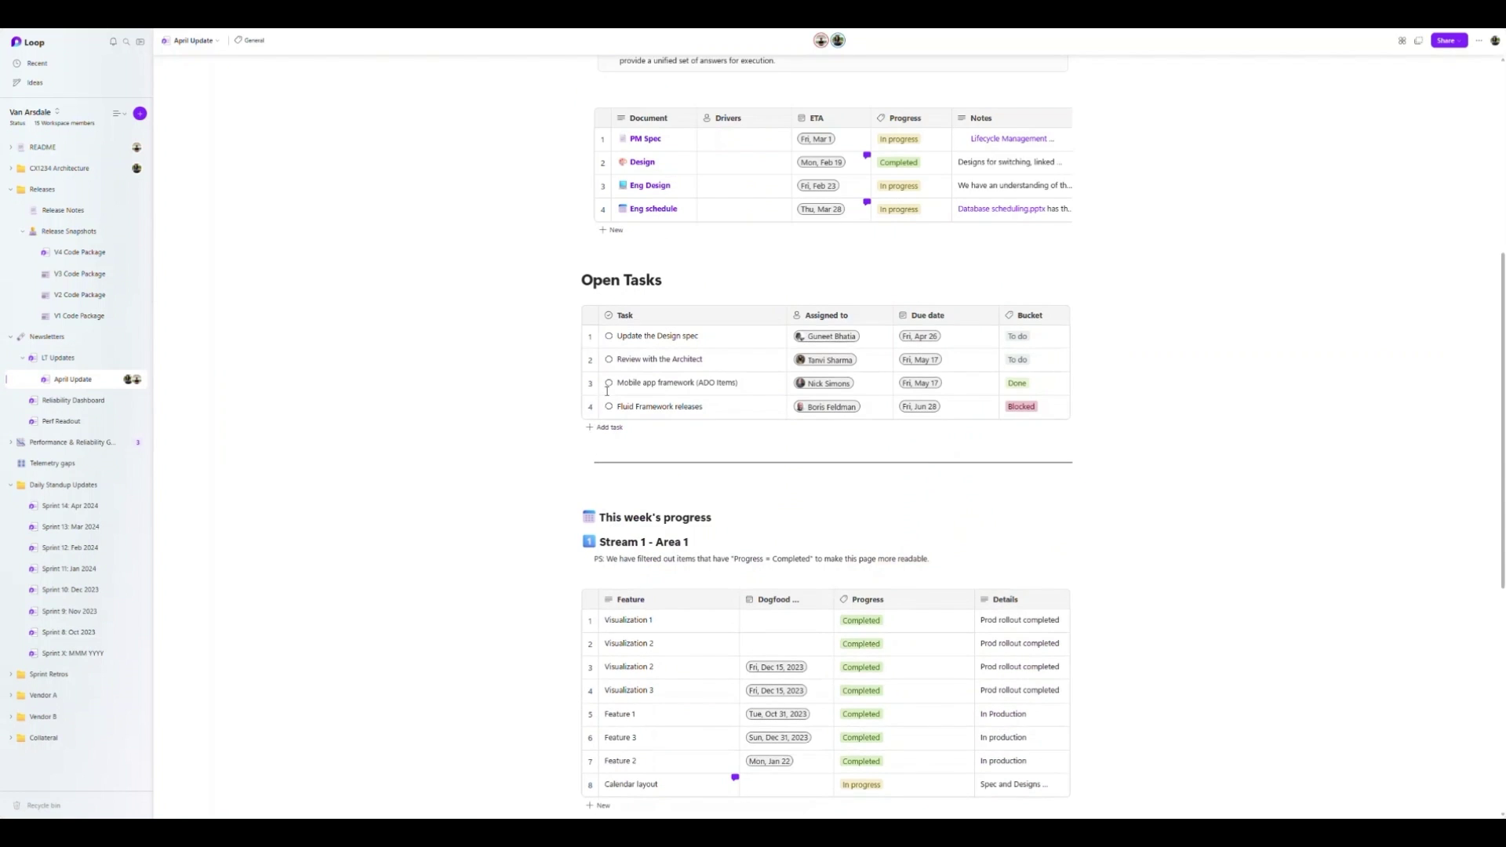
click(609, 384)
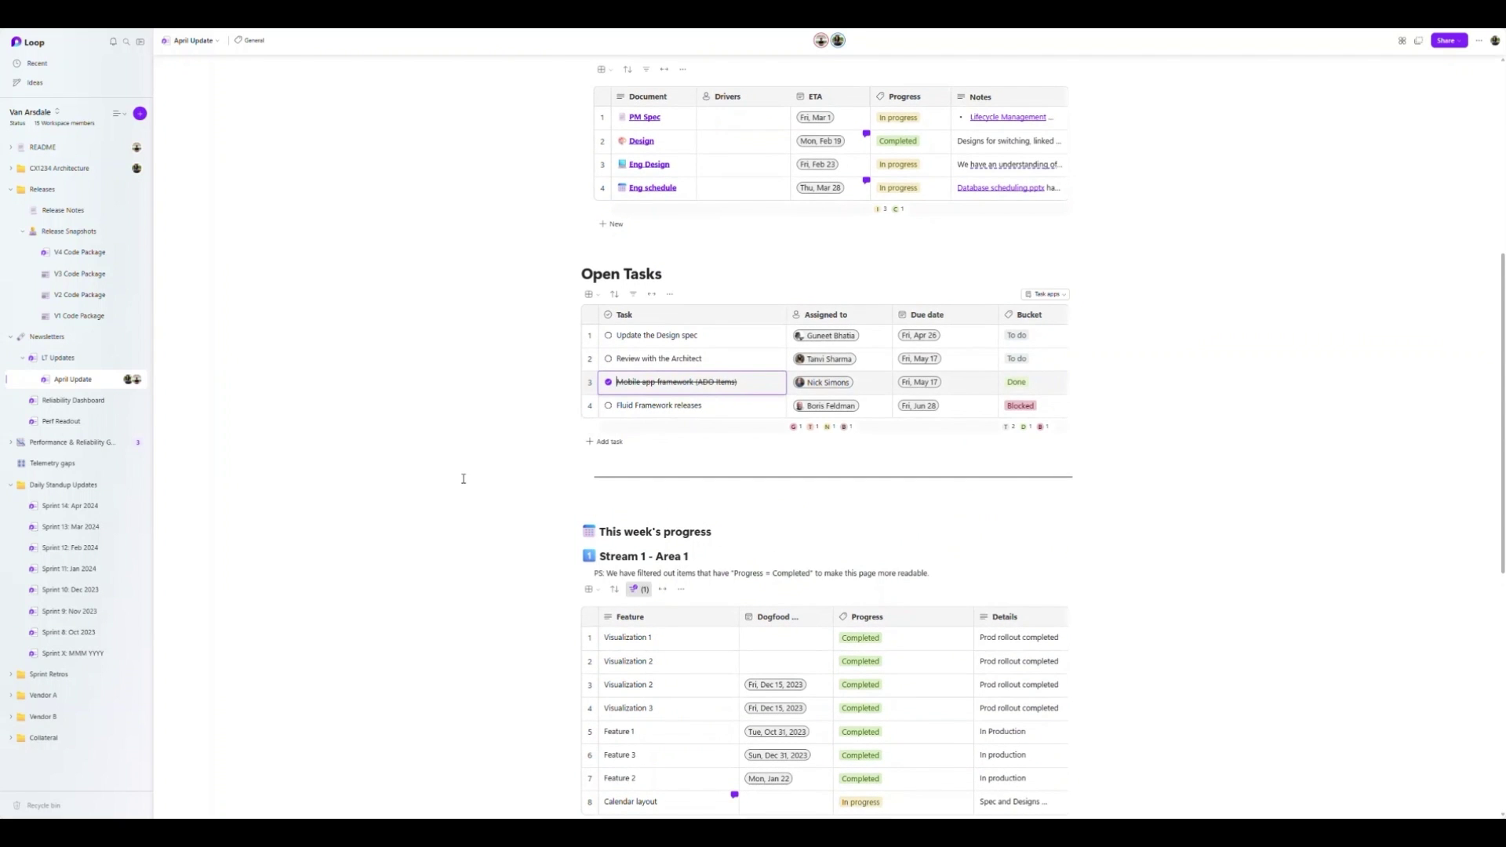
- Insert an Azure DevOps work items component under This week's progress via /azure
click(733, 530)
key(Return)
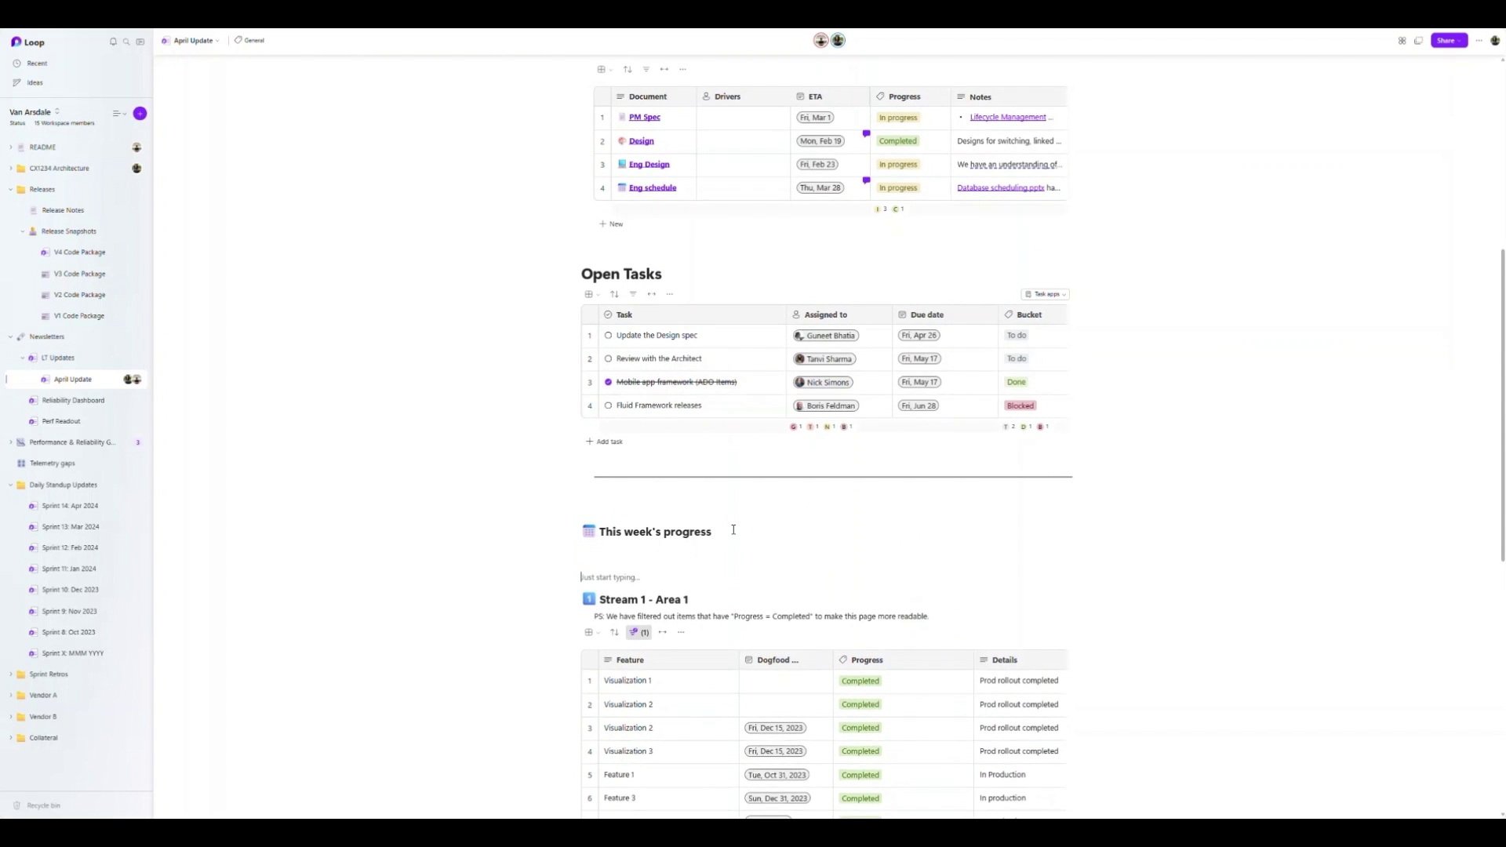
text(/)
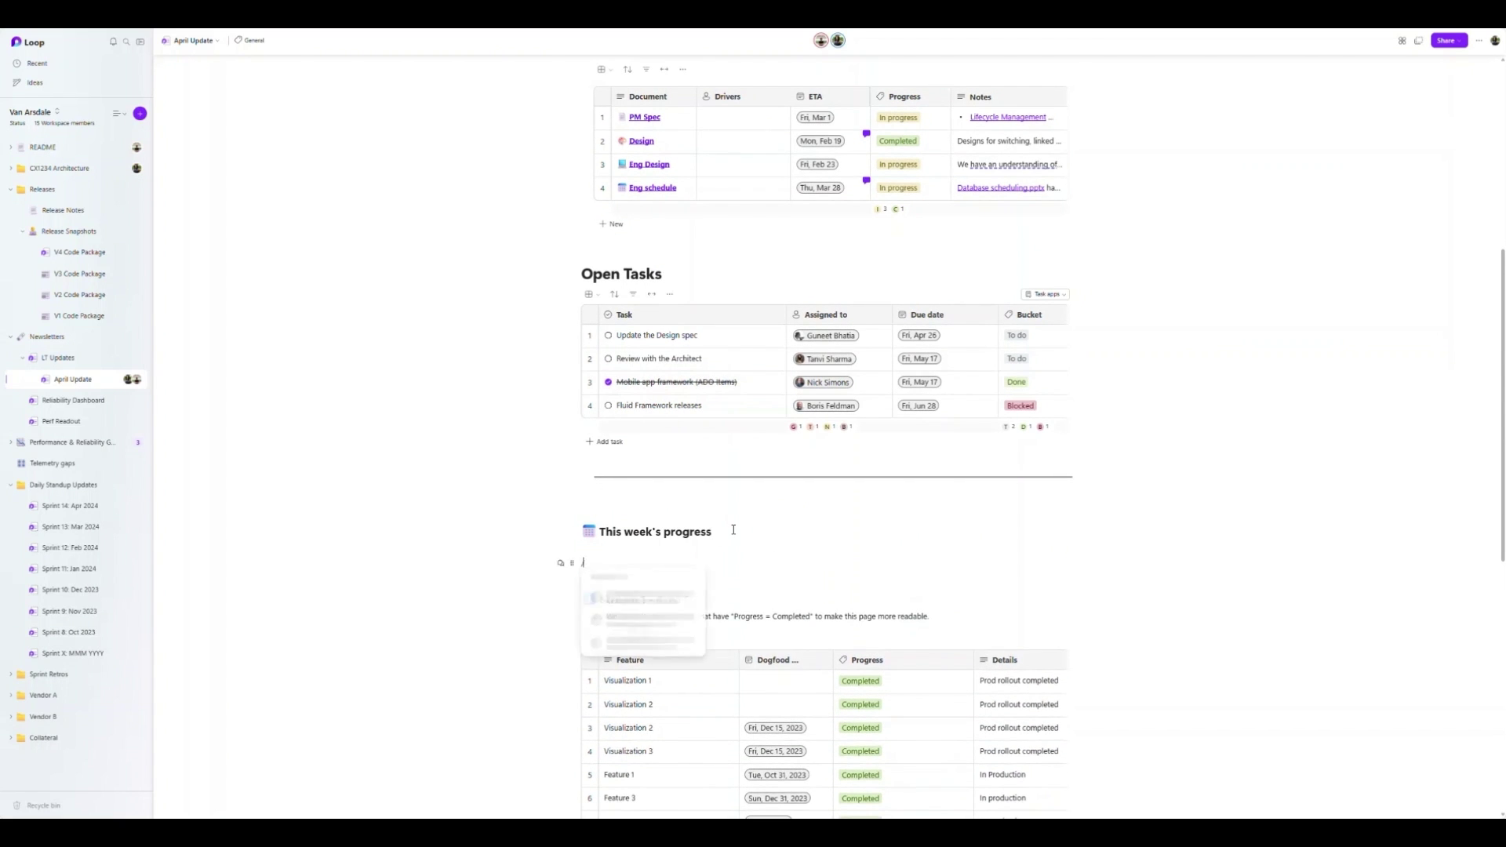
text(azure)
key(Return)
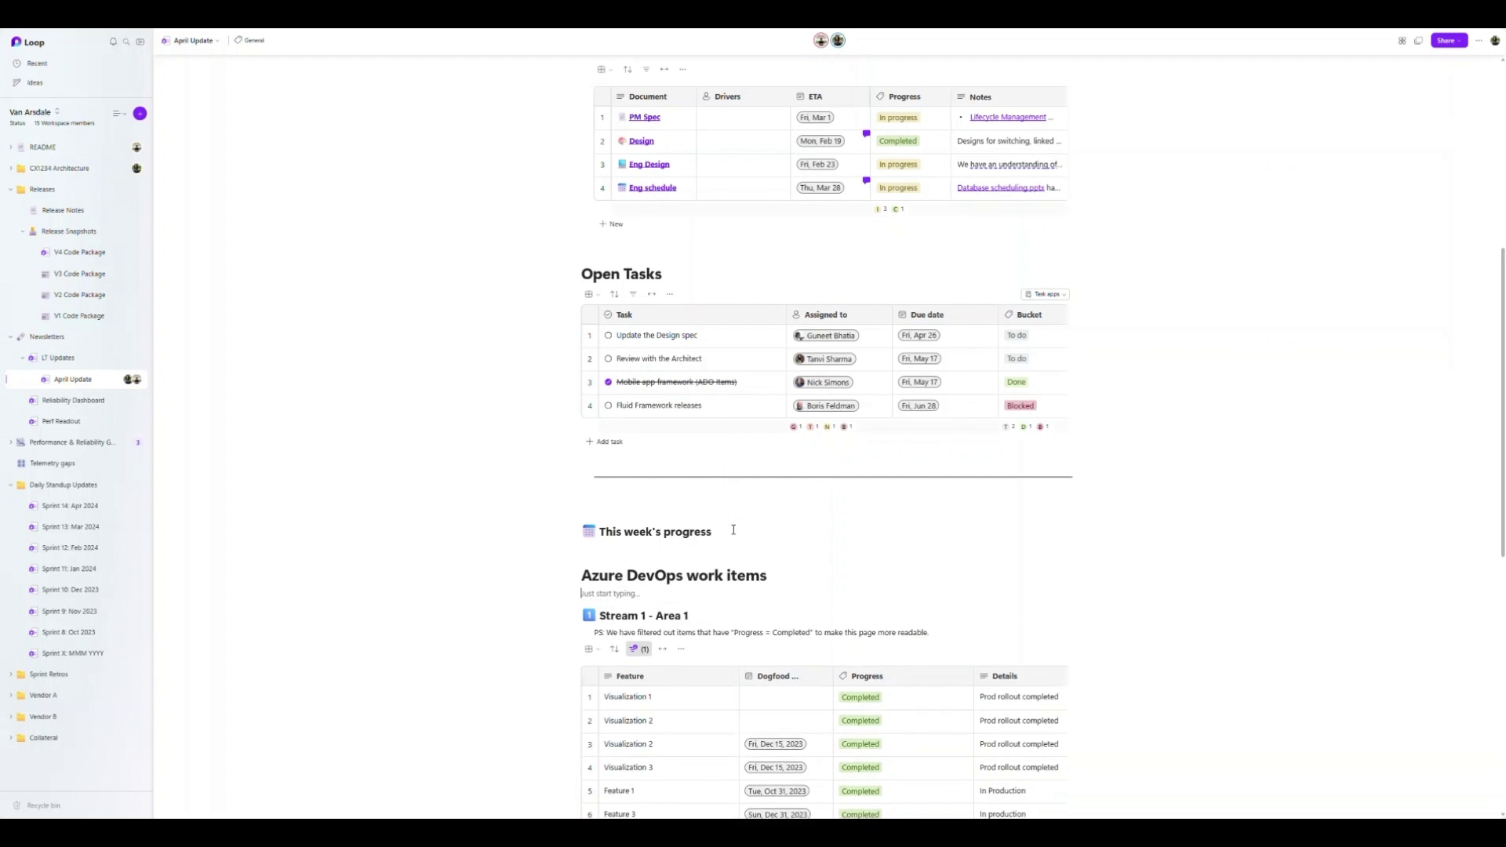
click(726, 356)
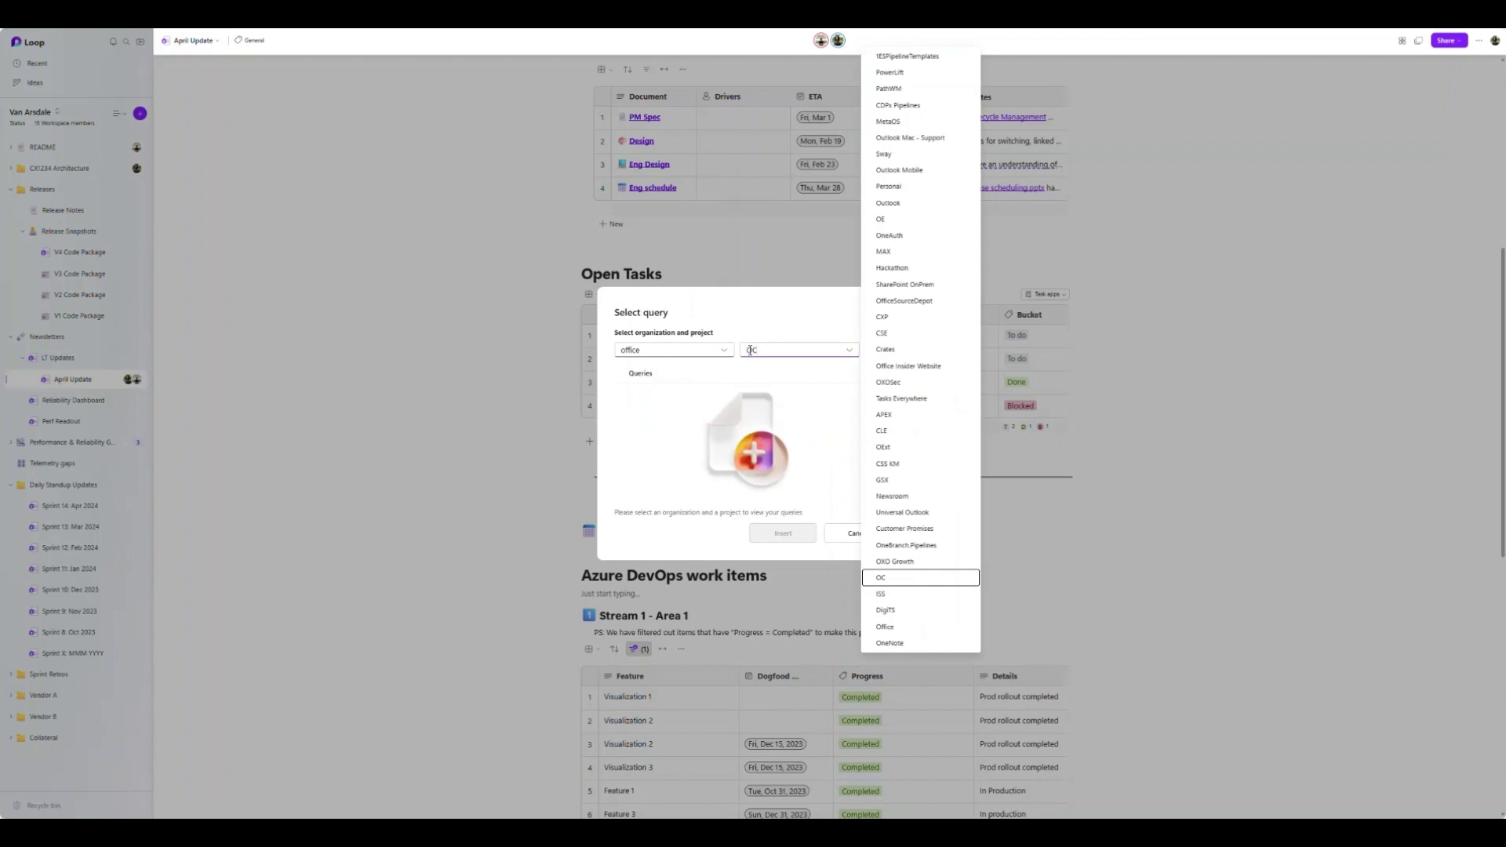
- Insert the work items from the OC project's Mobile app FW query under My Queries
click(901, 578)
click(619, 396)
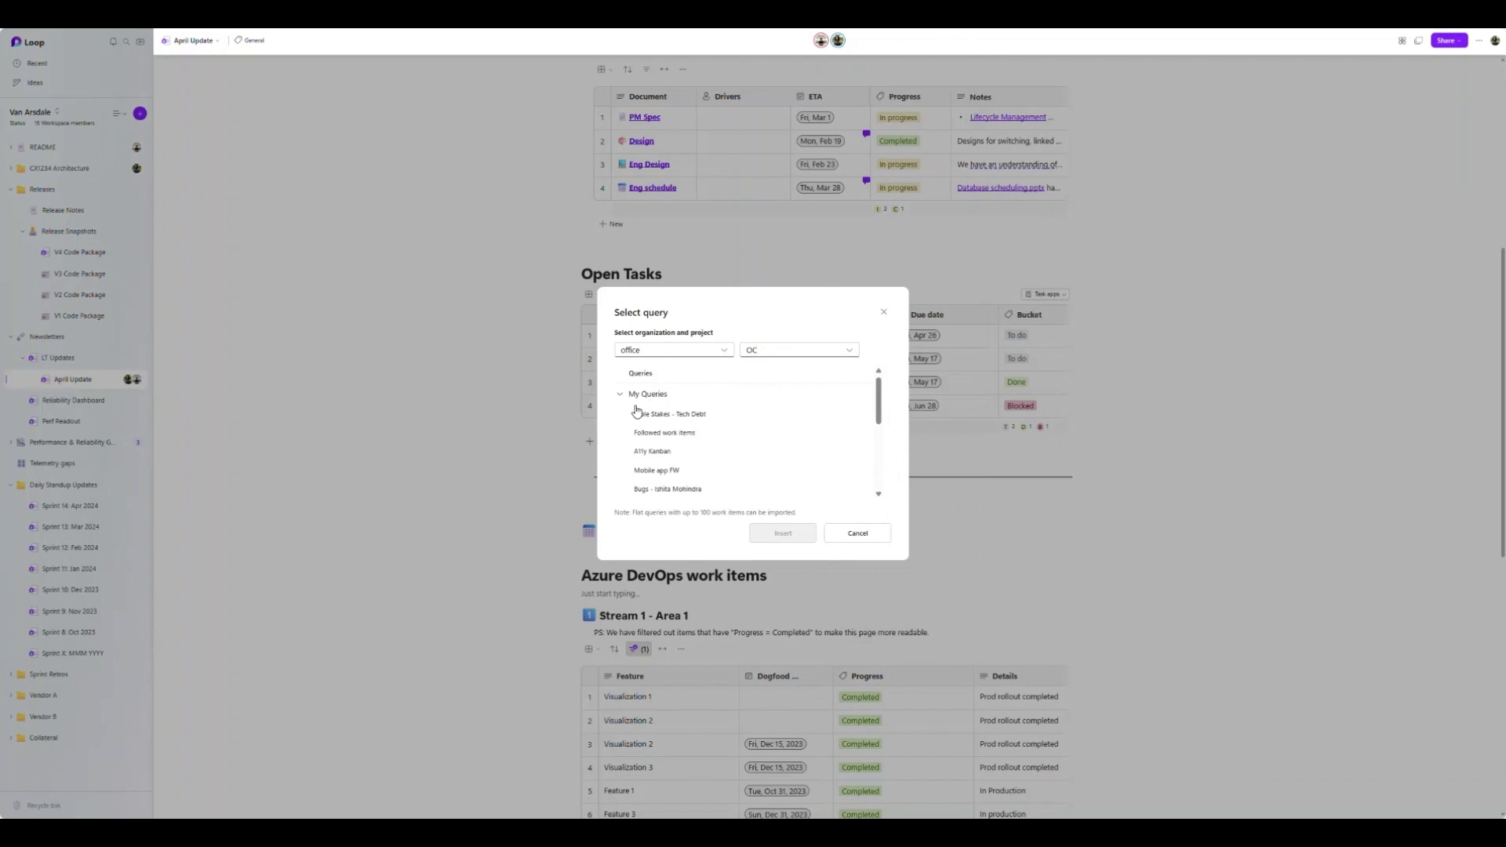
click(667, 473)
click(781, 537)
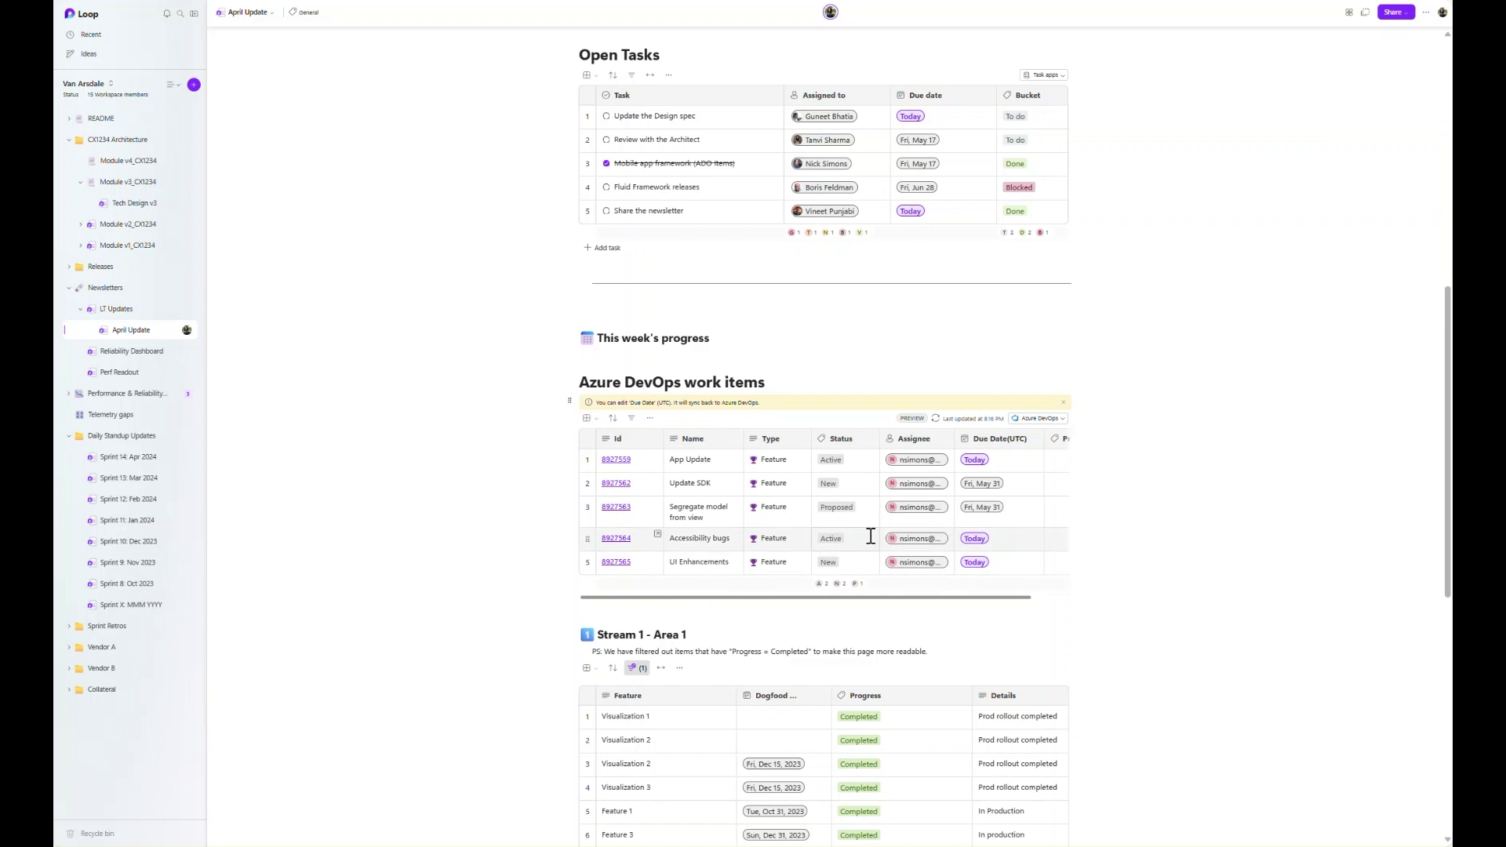
- Show the work items as a status board and open the App Update card
click(588, 418)
click(620, 470)
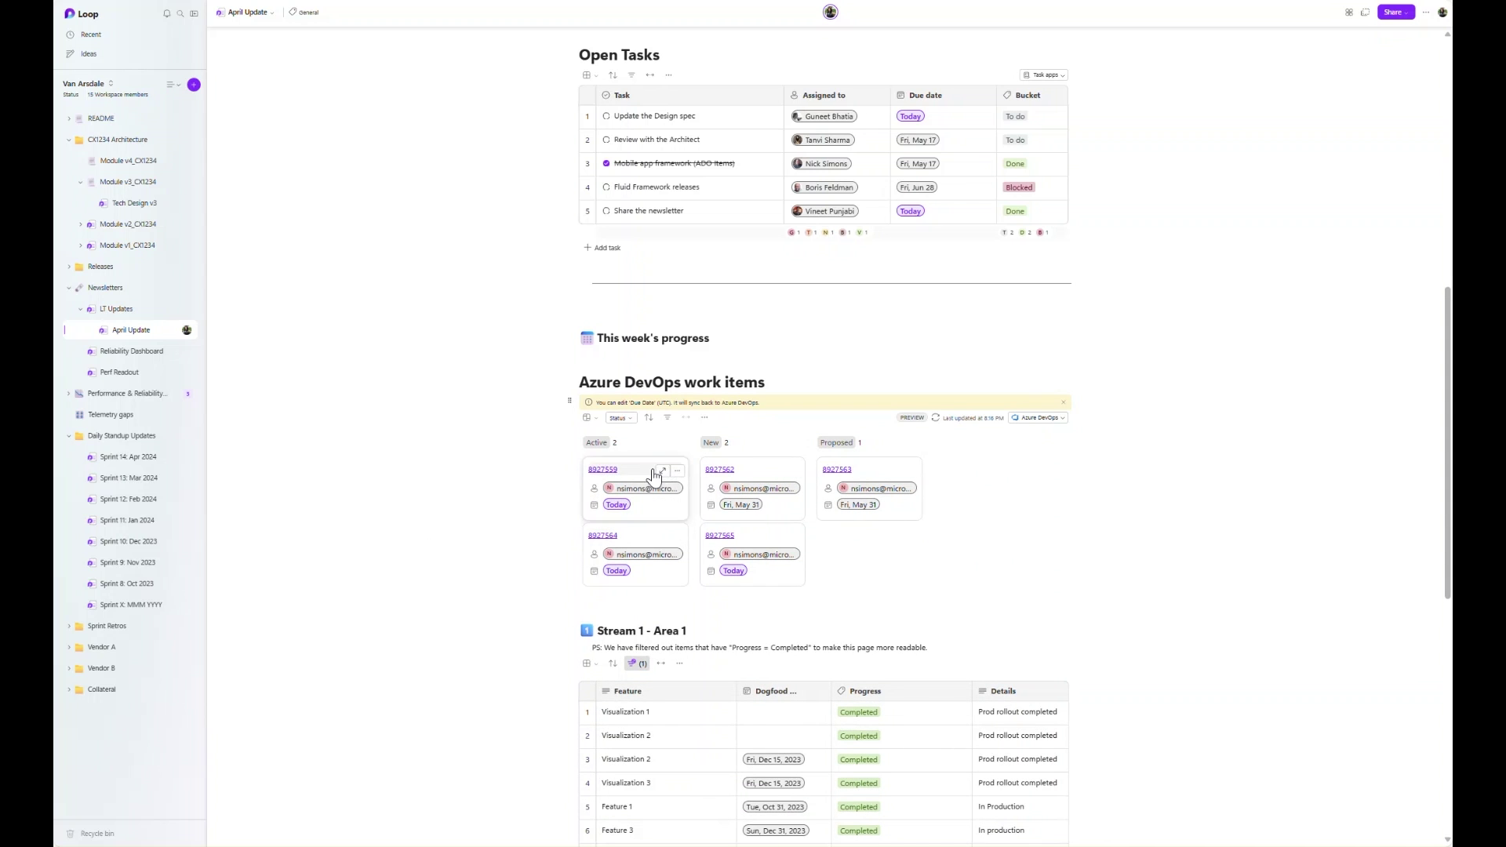
click(662, 472)
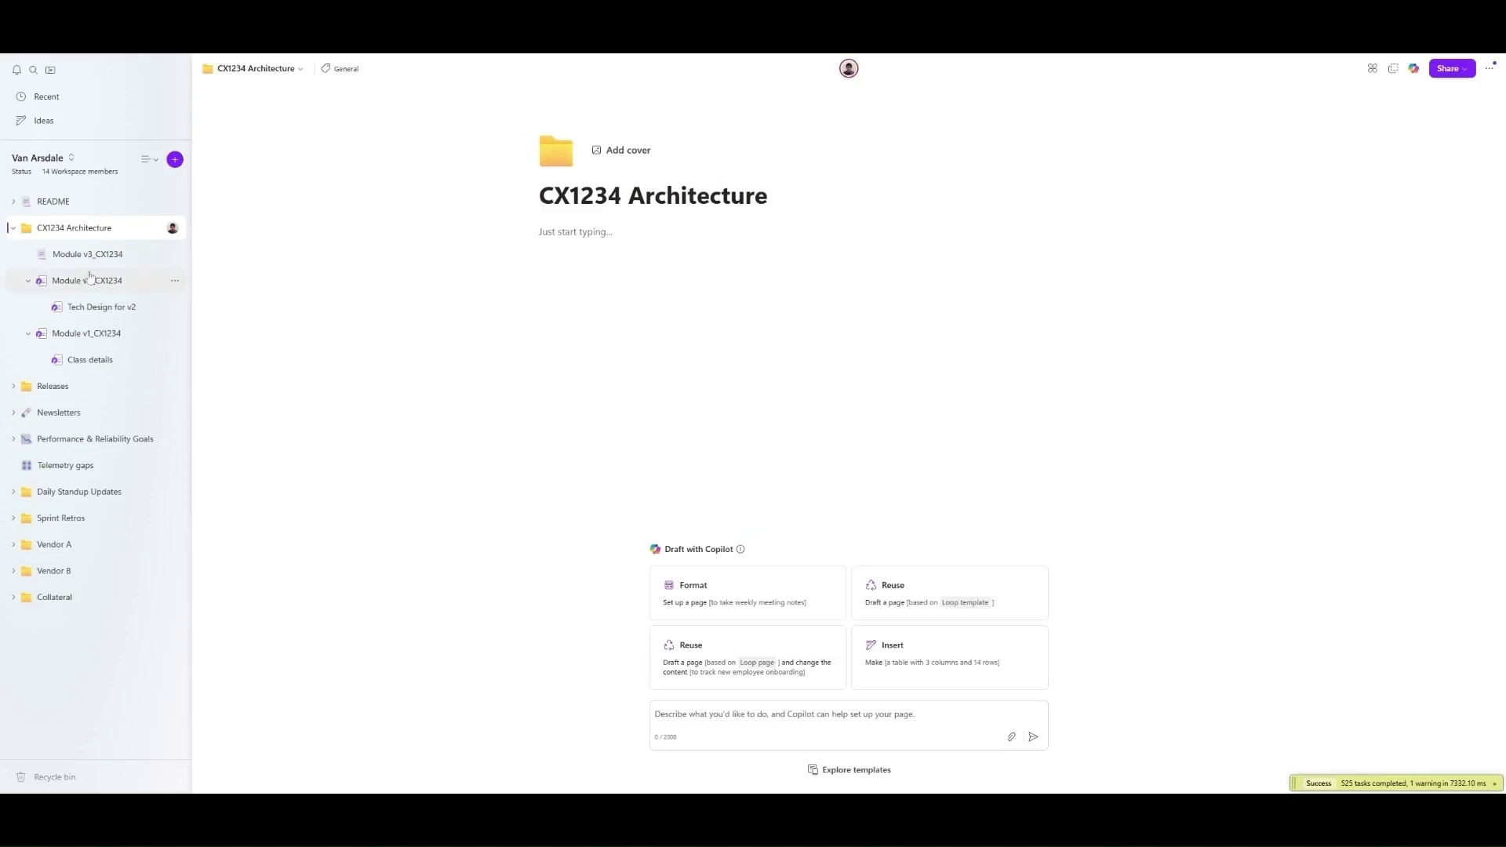
- Save the Module v3_CX1234 page as a template named 'Architecture Doc Template'
click(44, 256)
scroll(843, 439, down, 4)
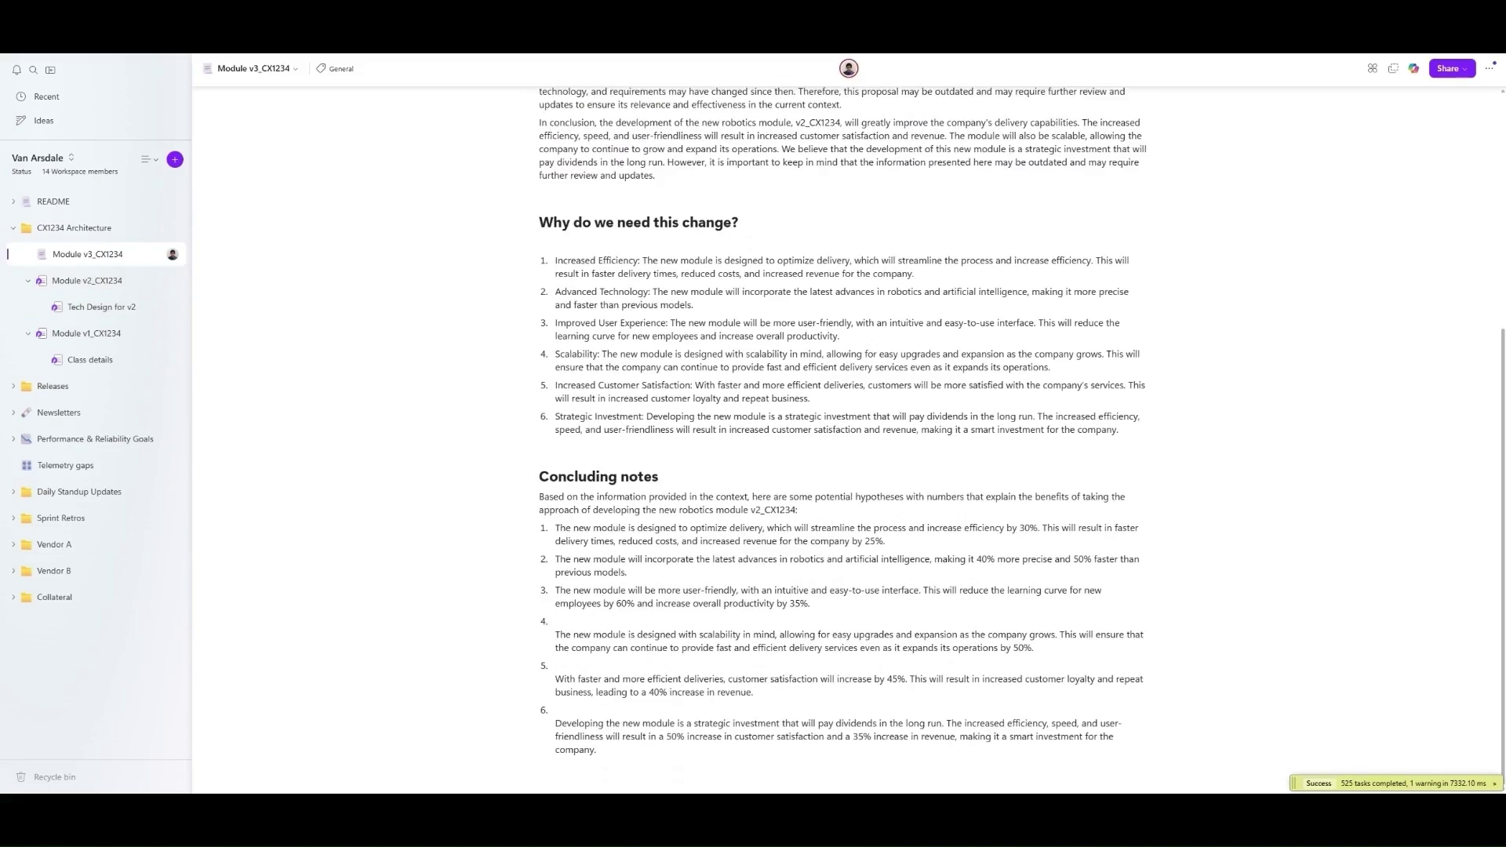
click(156, 255)
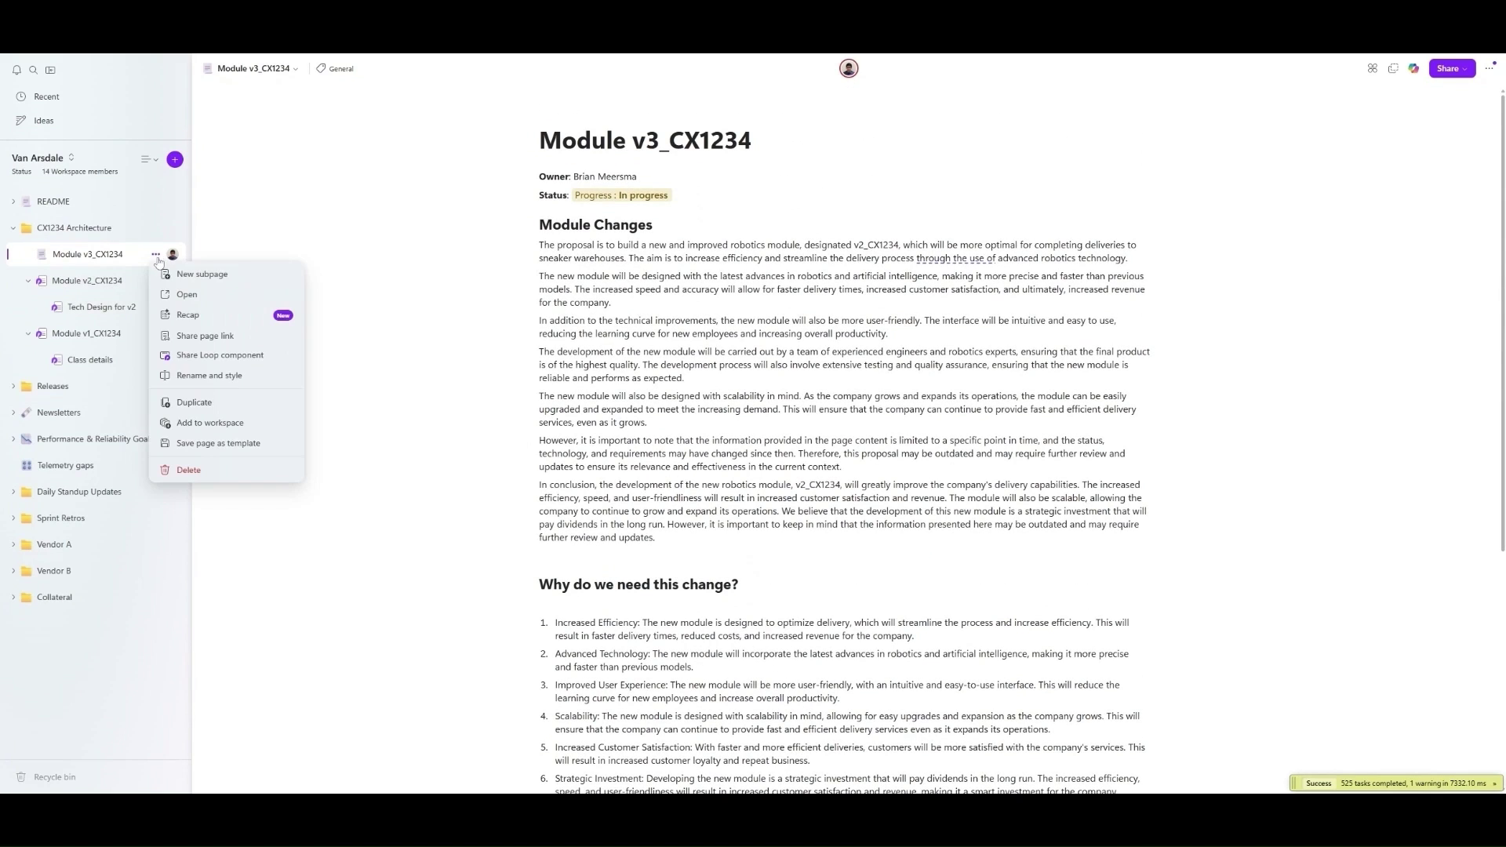
click(196, 443)
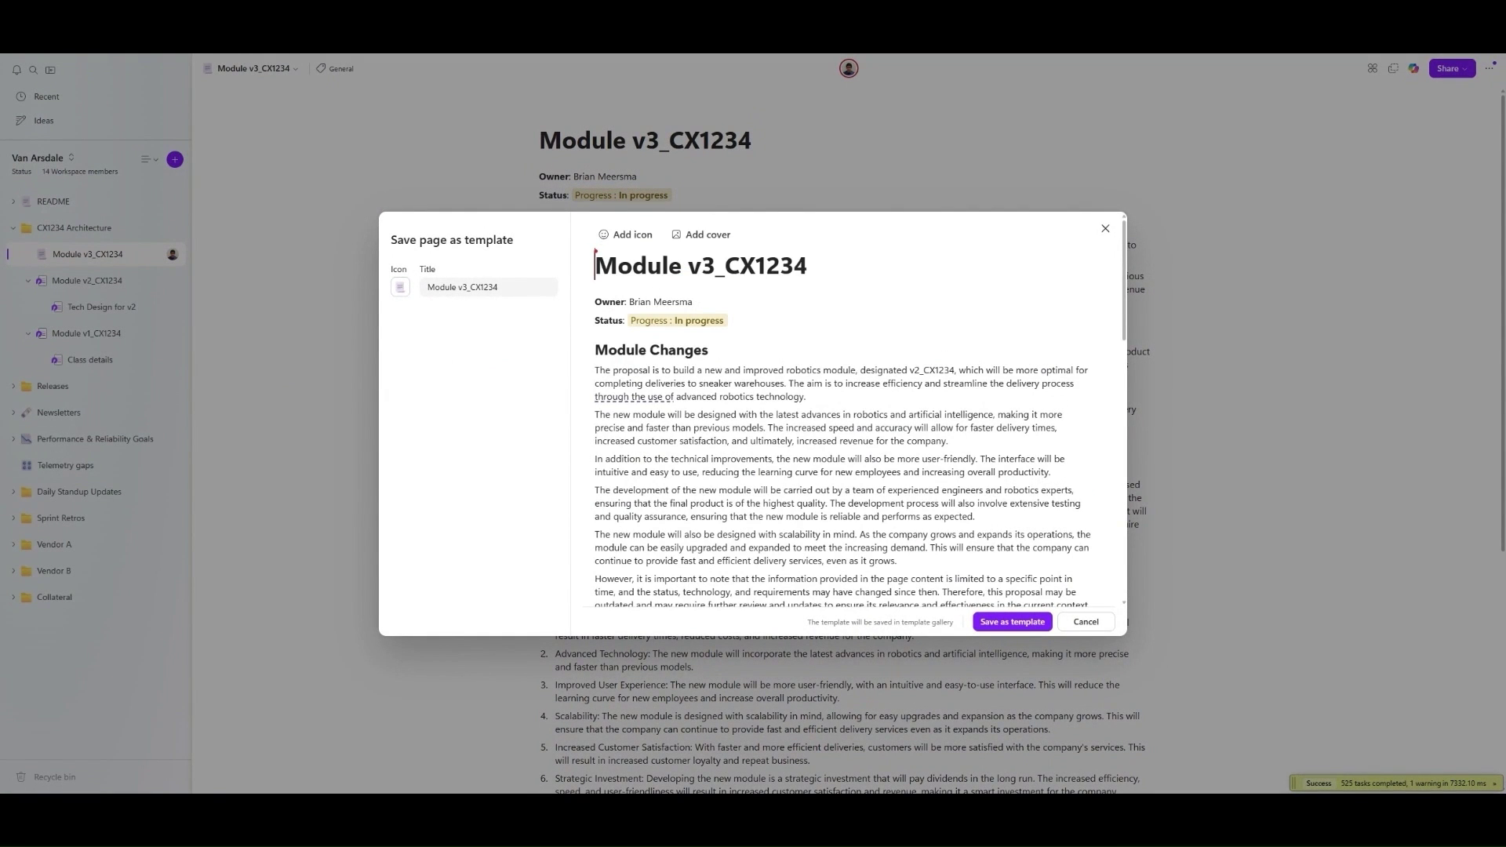
triple_click(486, 287)
text(Architecture Doc Template)
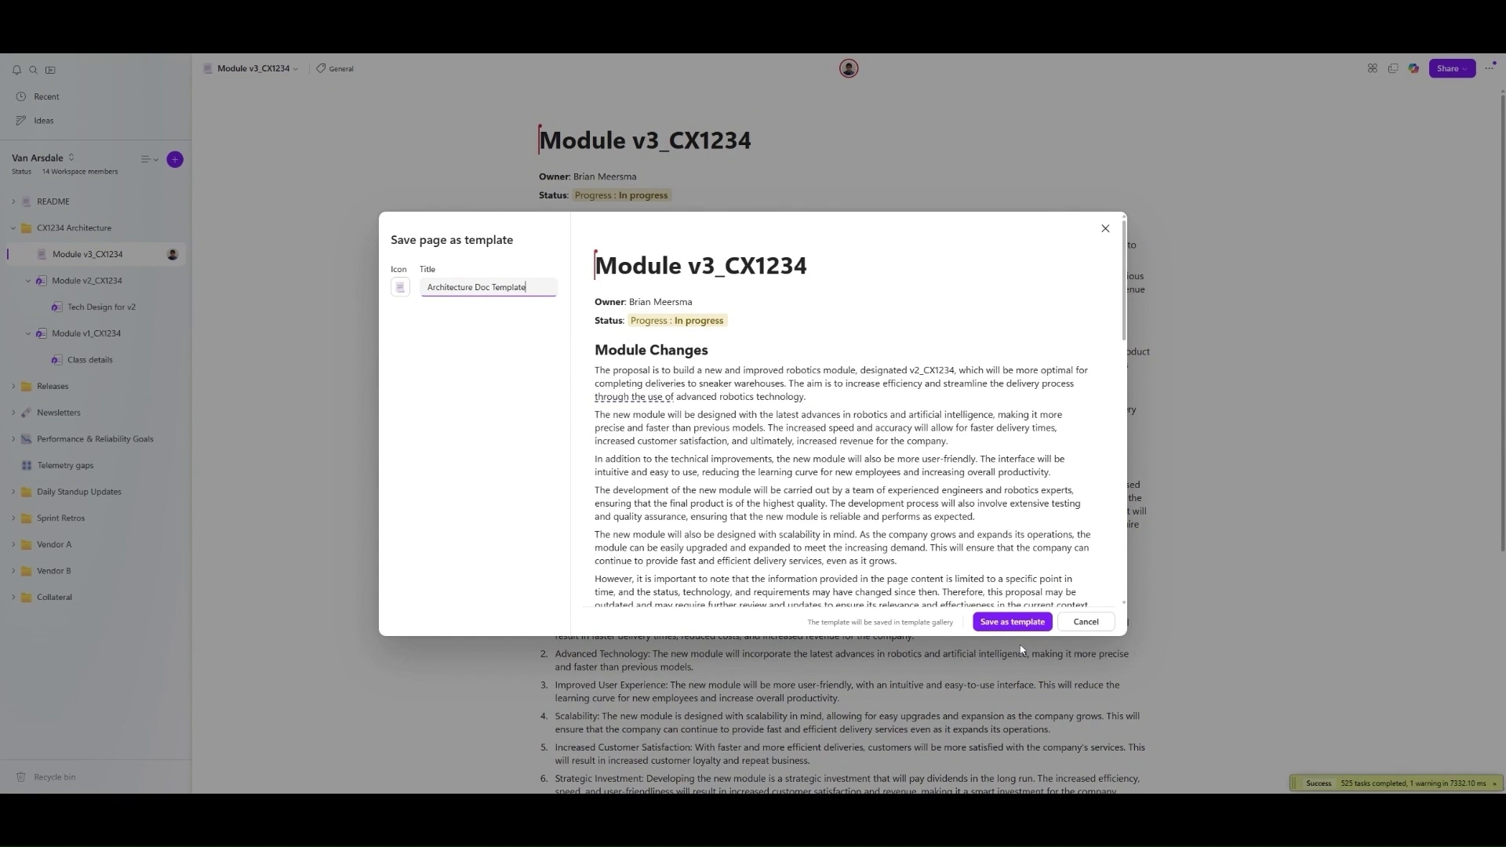
click(1016, 626)
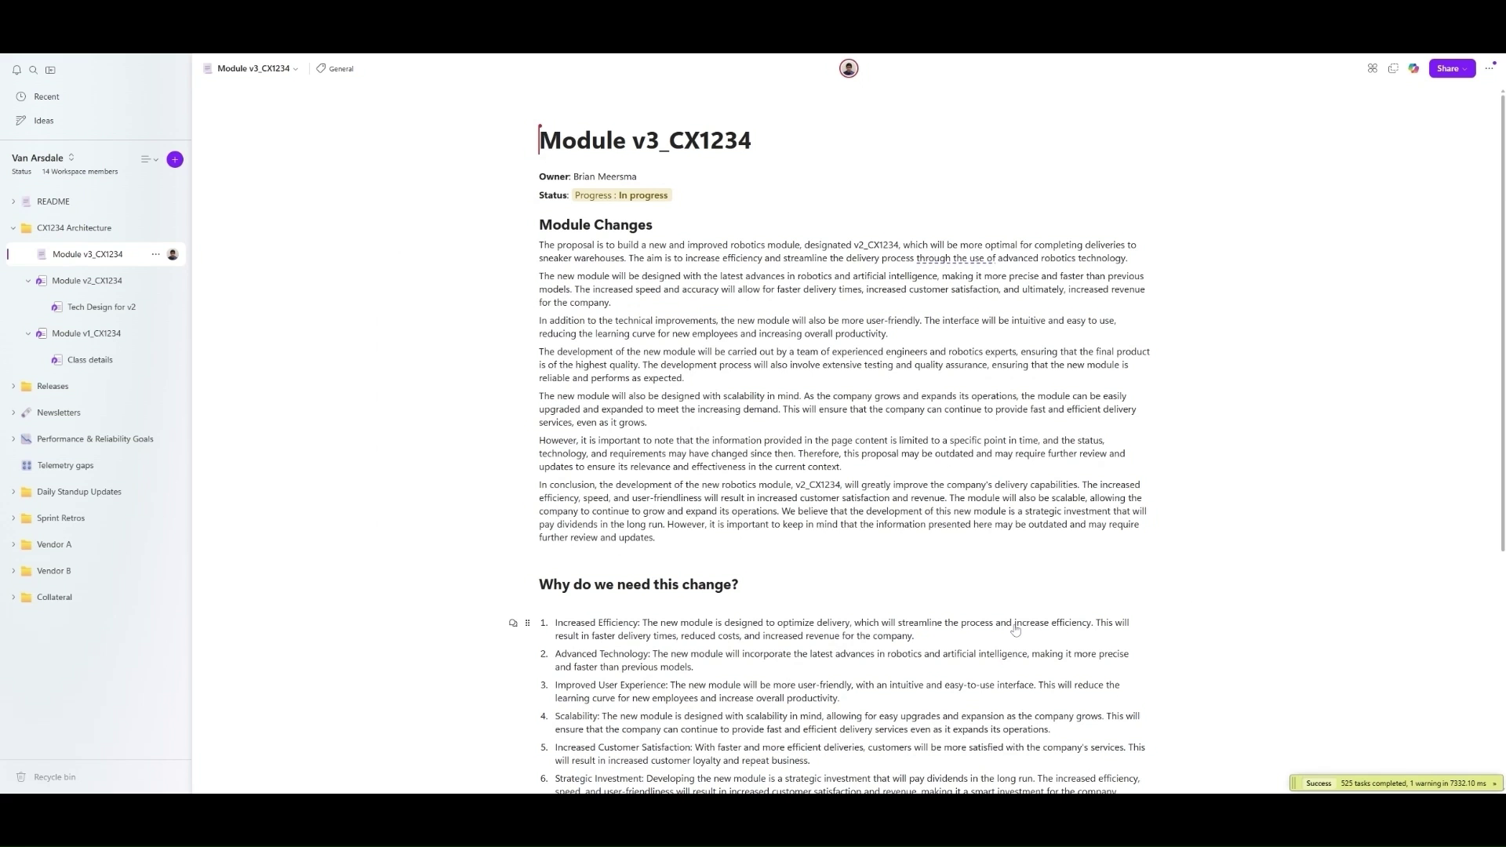
- Create a new CX1234 Architecture subpage from the Architecture Doc Template
click(175, 230)
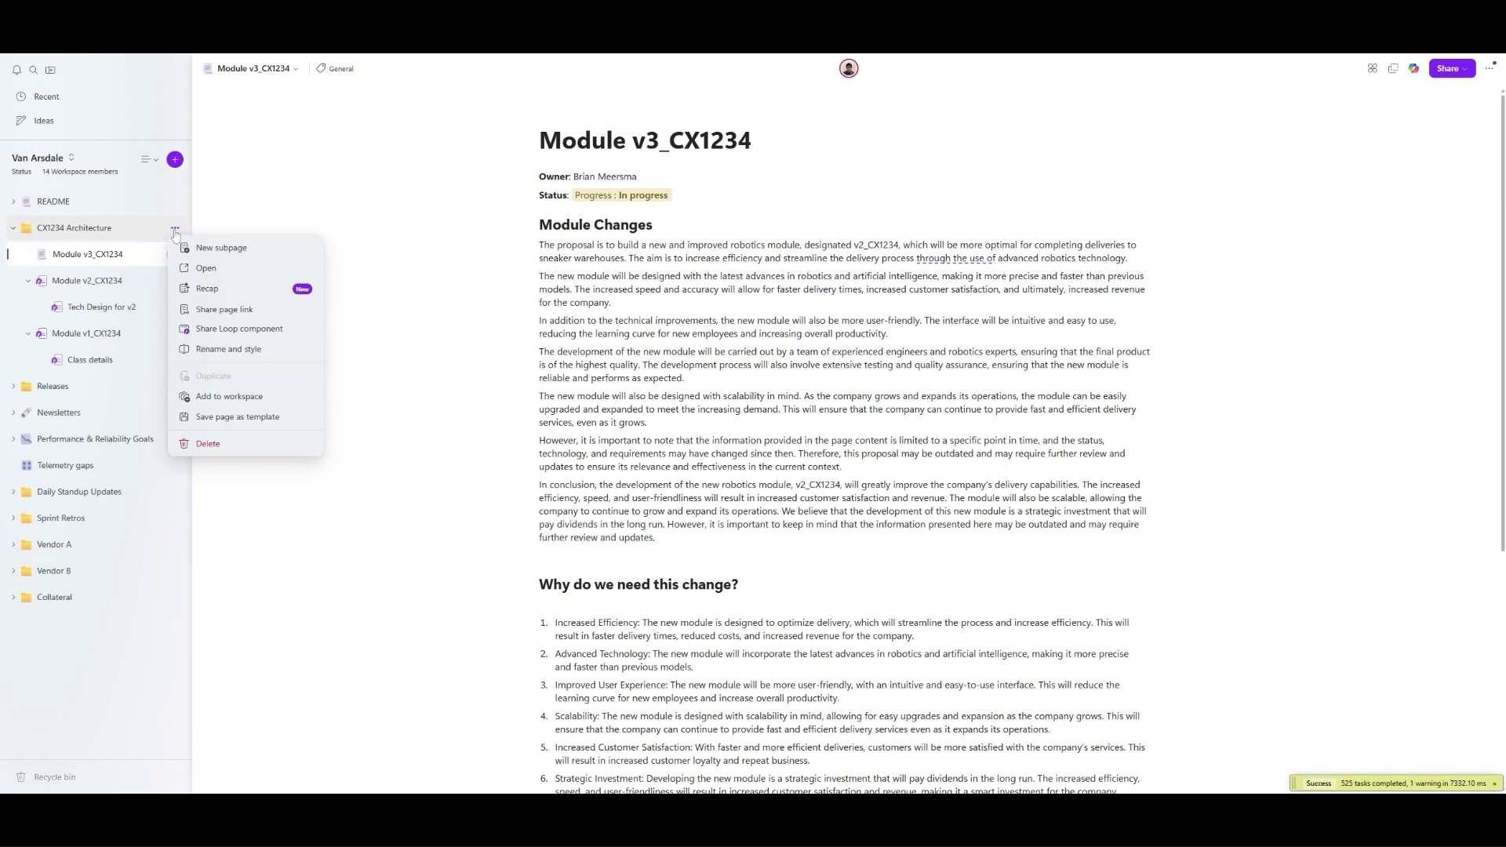
click(224, 249)
click(849, 772)
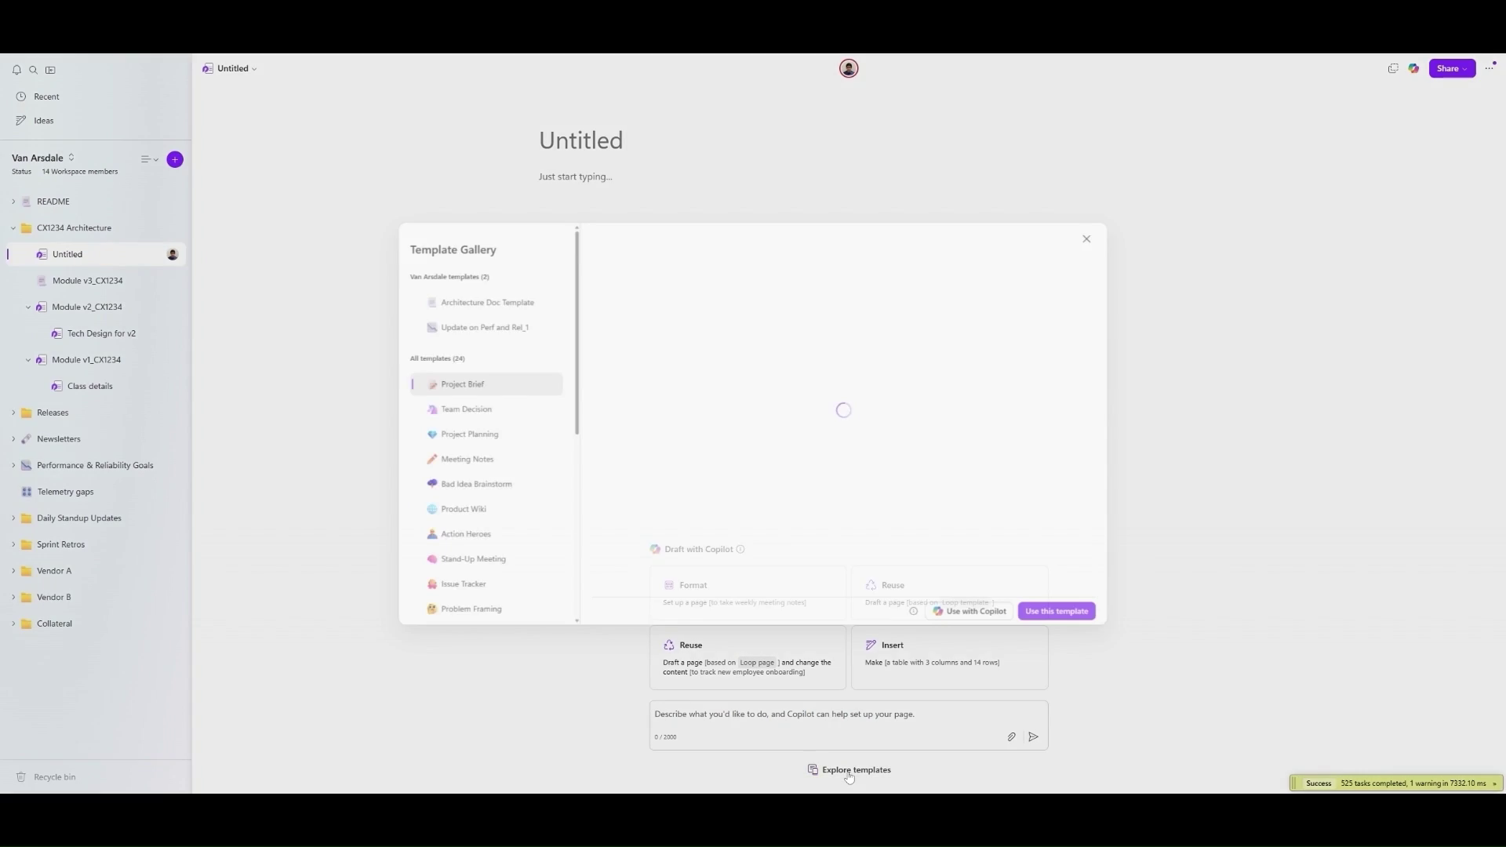
click(470, 296)
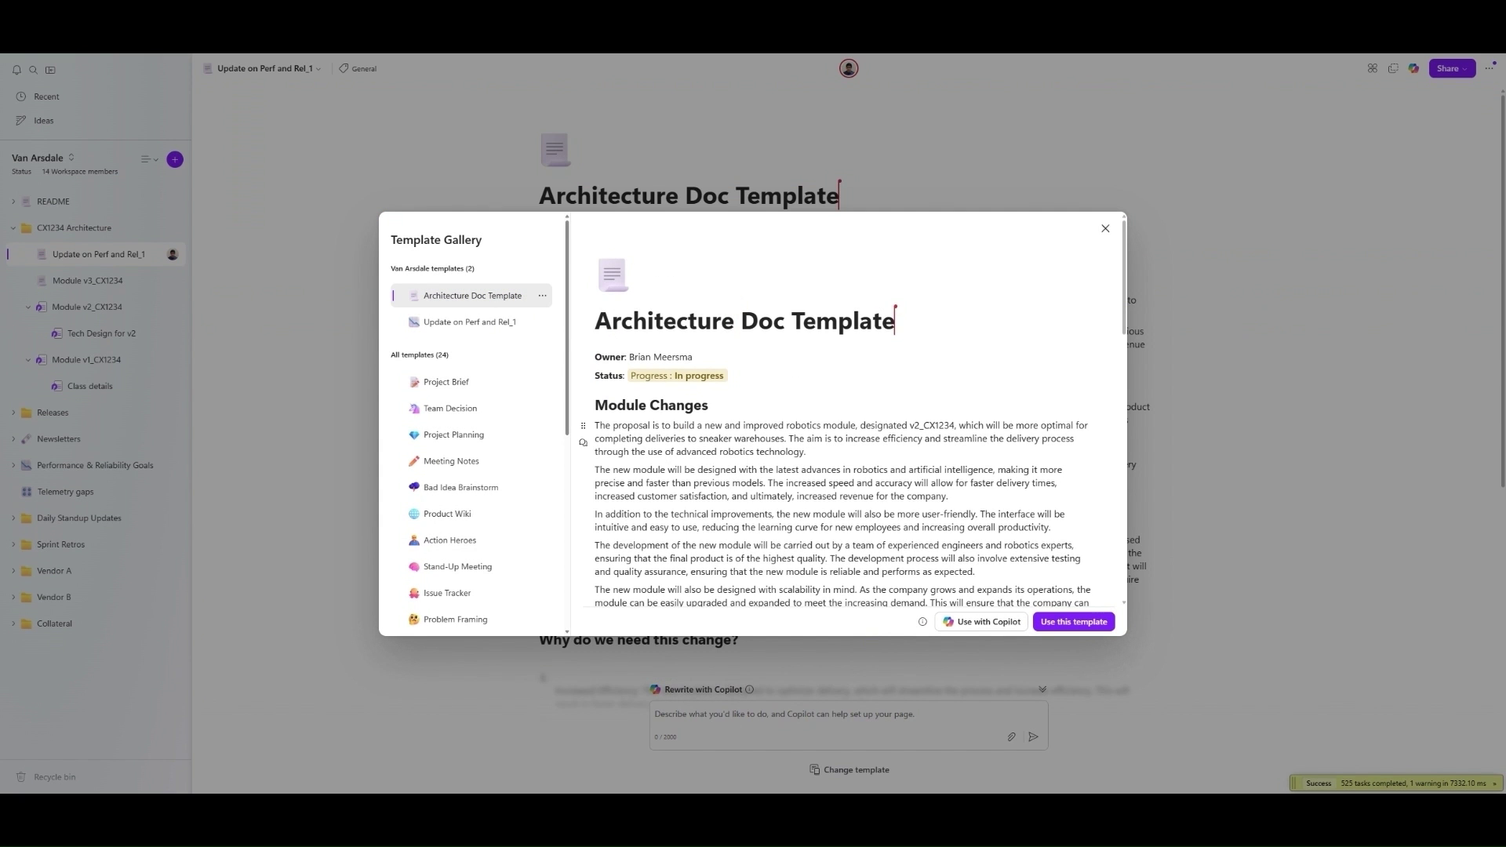
scroll(847, 470, down, 2)
scroll(847, 470, up, 2)
click(1071, 622)
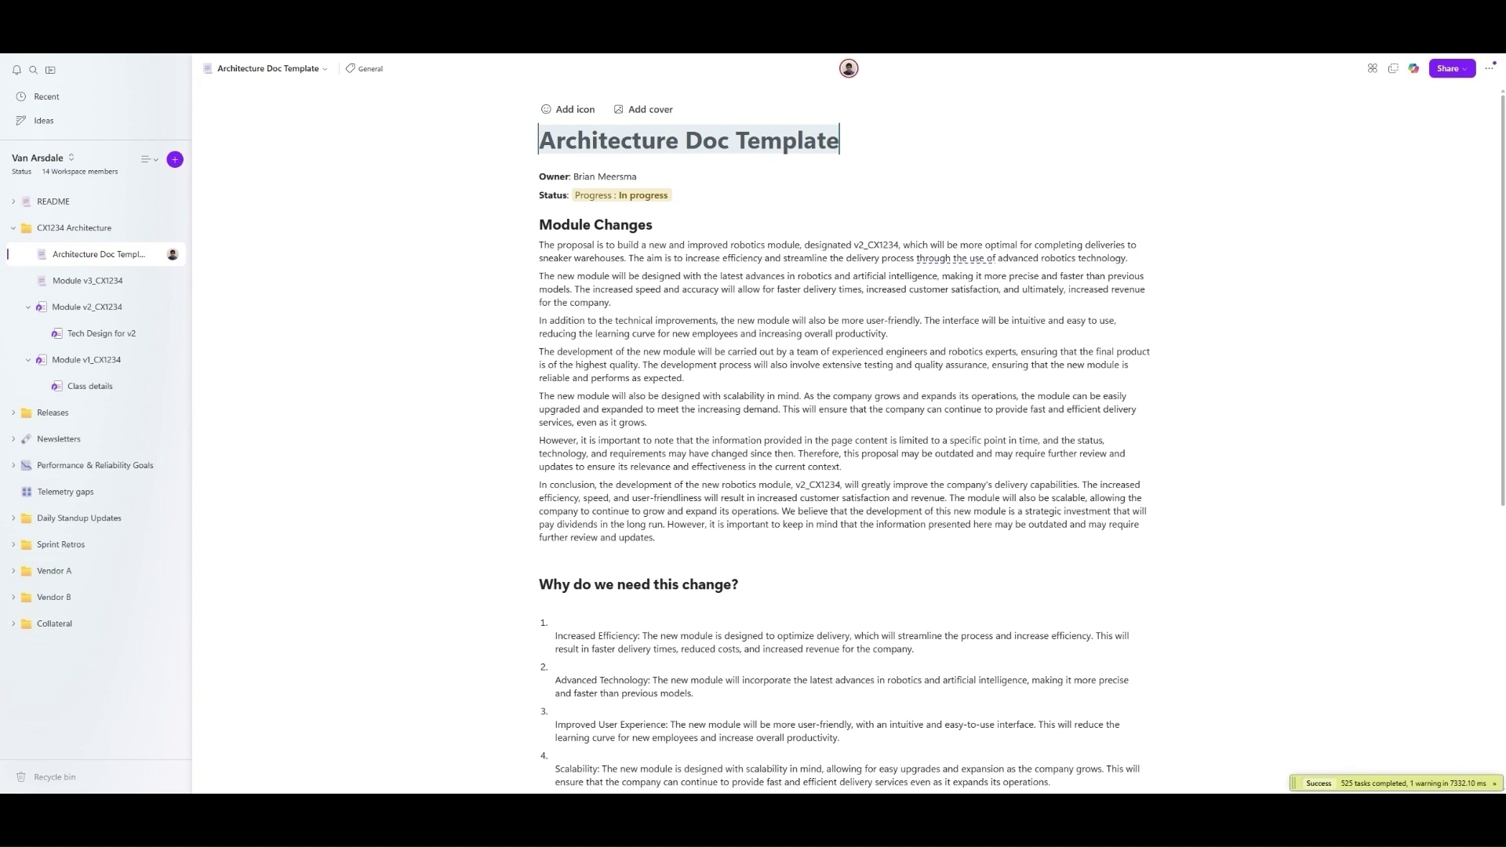
- Title the page 'Module v4_CX1234' and delete the Module Changes, numbered list and Concluding notes content
text(Module v4_CX1234)
key(Delete)
drag(1166, 542, 1164, 294)
key(Delete)
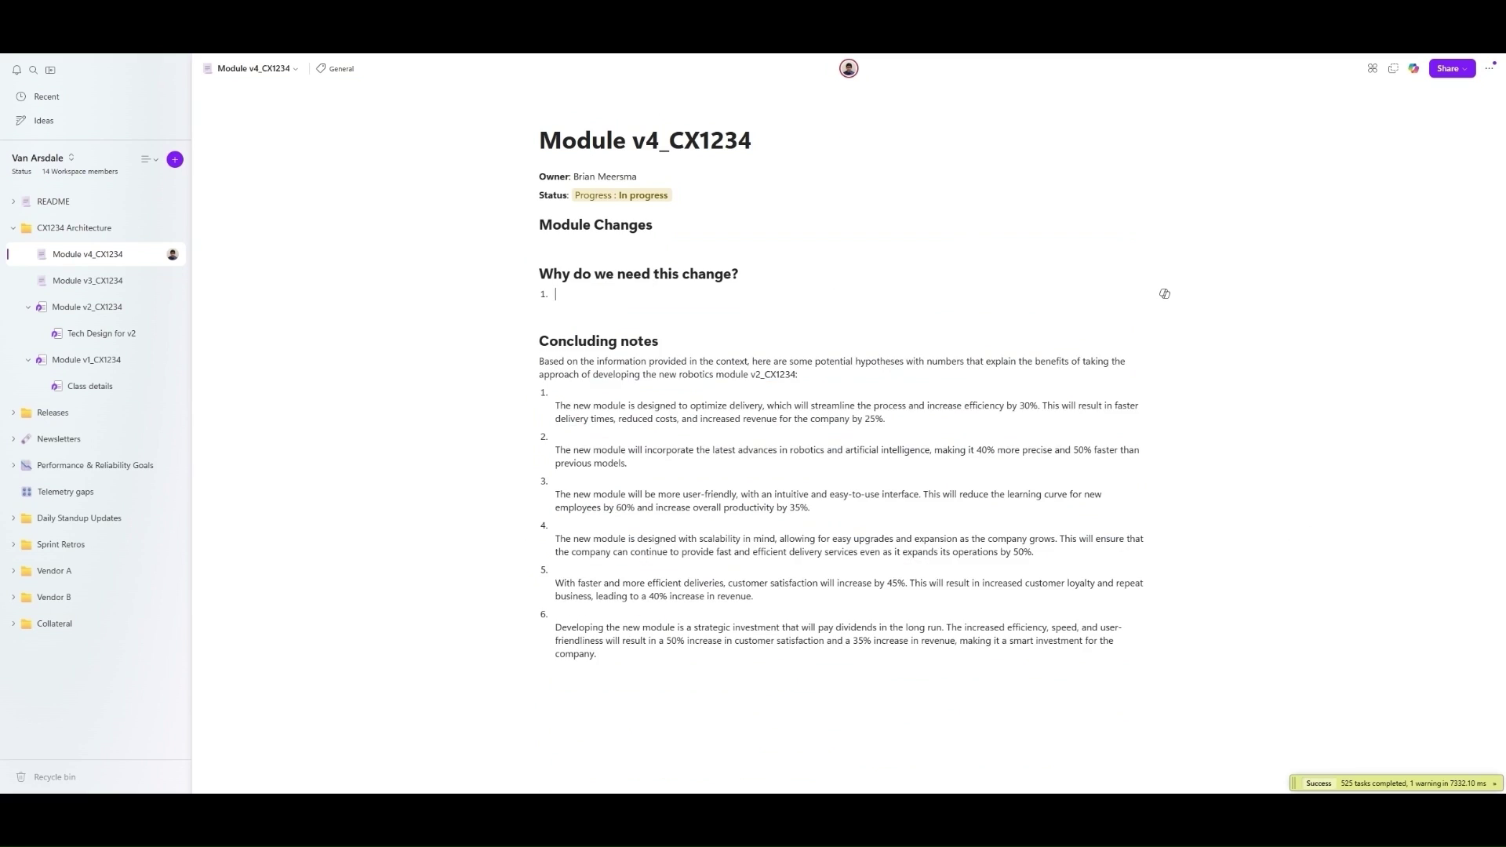
key(ctrl+shift+End)
key(Delete)
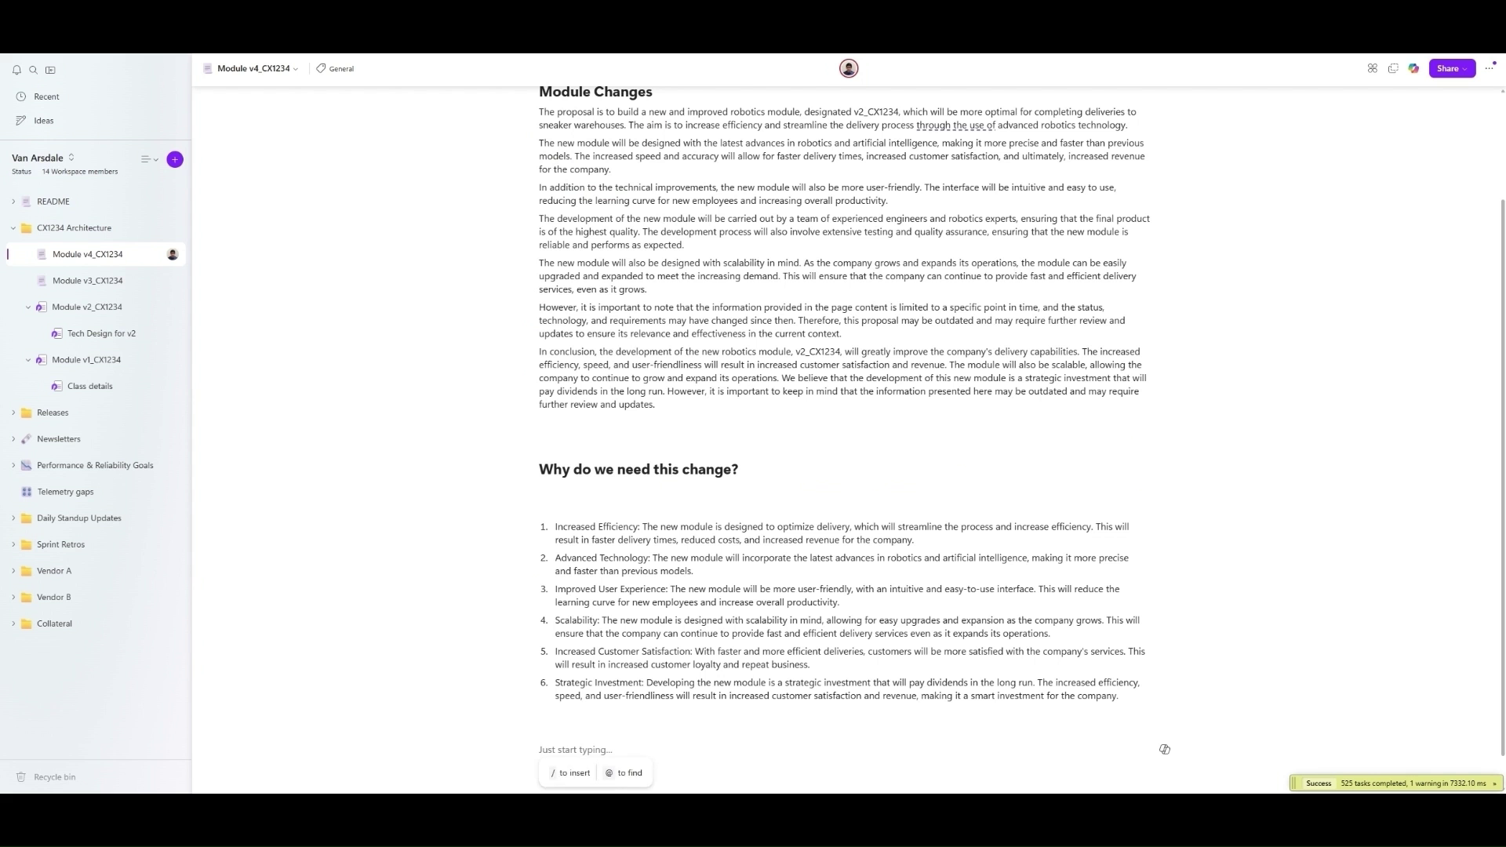
- Add a 'FIGMA Diagram' heading and paste the Figma embed copied from Module v2_CX1234 under it
text(FIG)
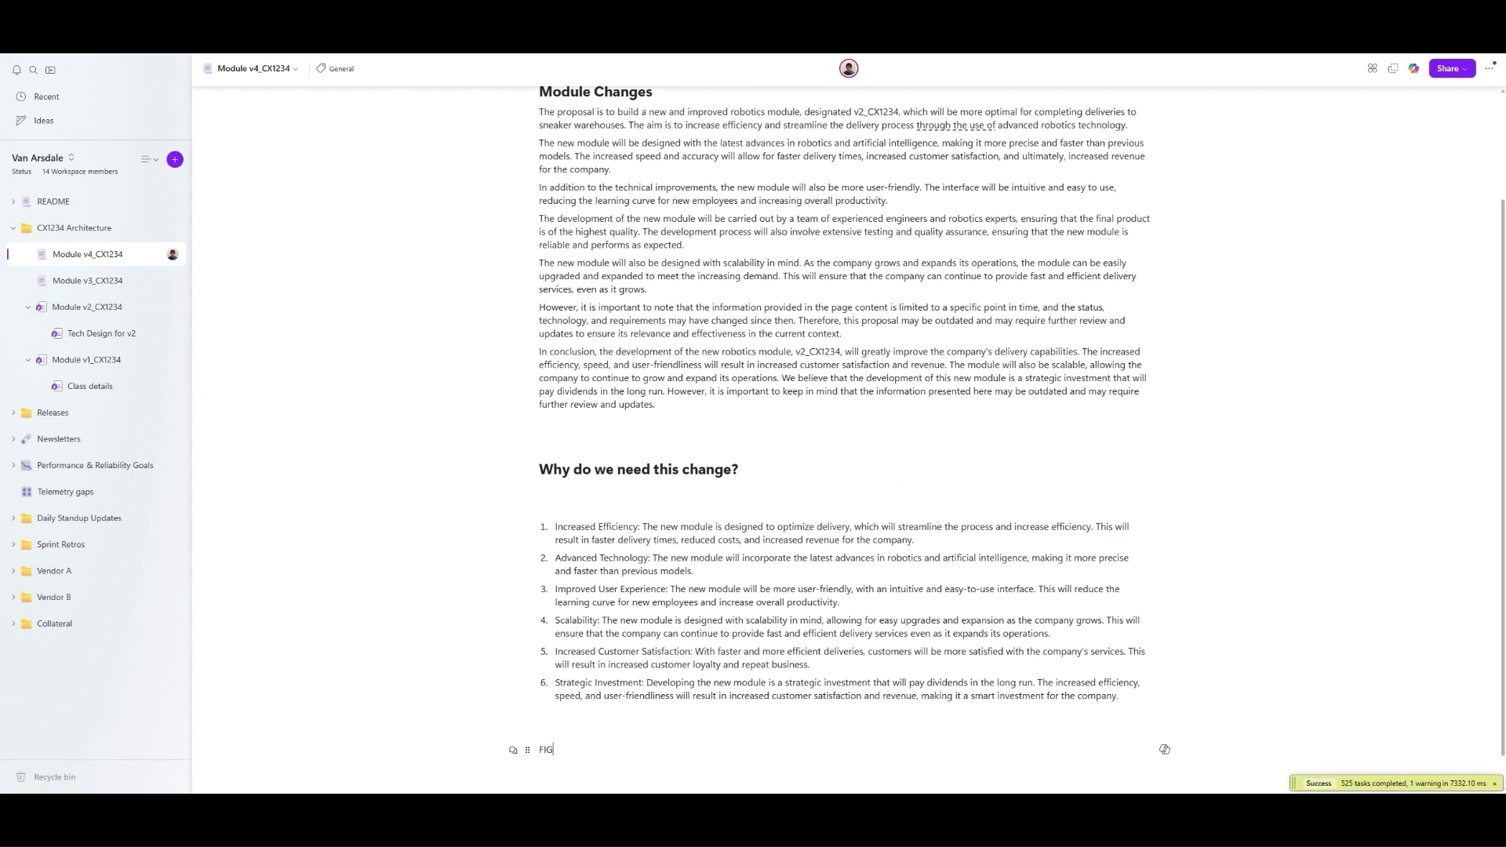
text(MA Diagram)
key(ctrl+alt+2)
key(Return)
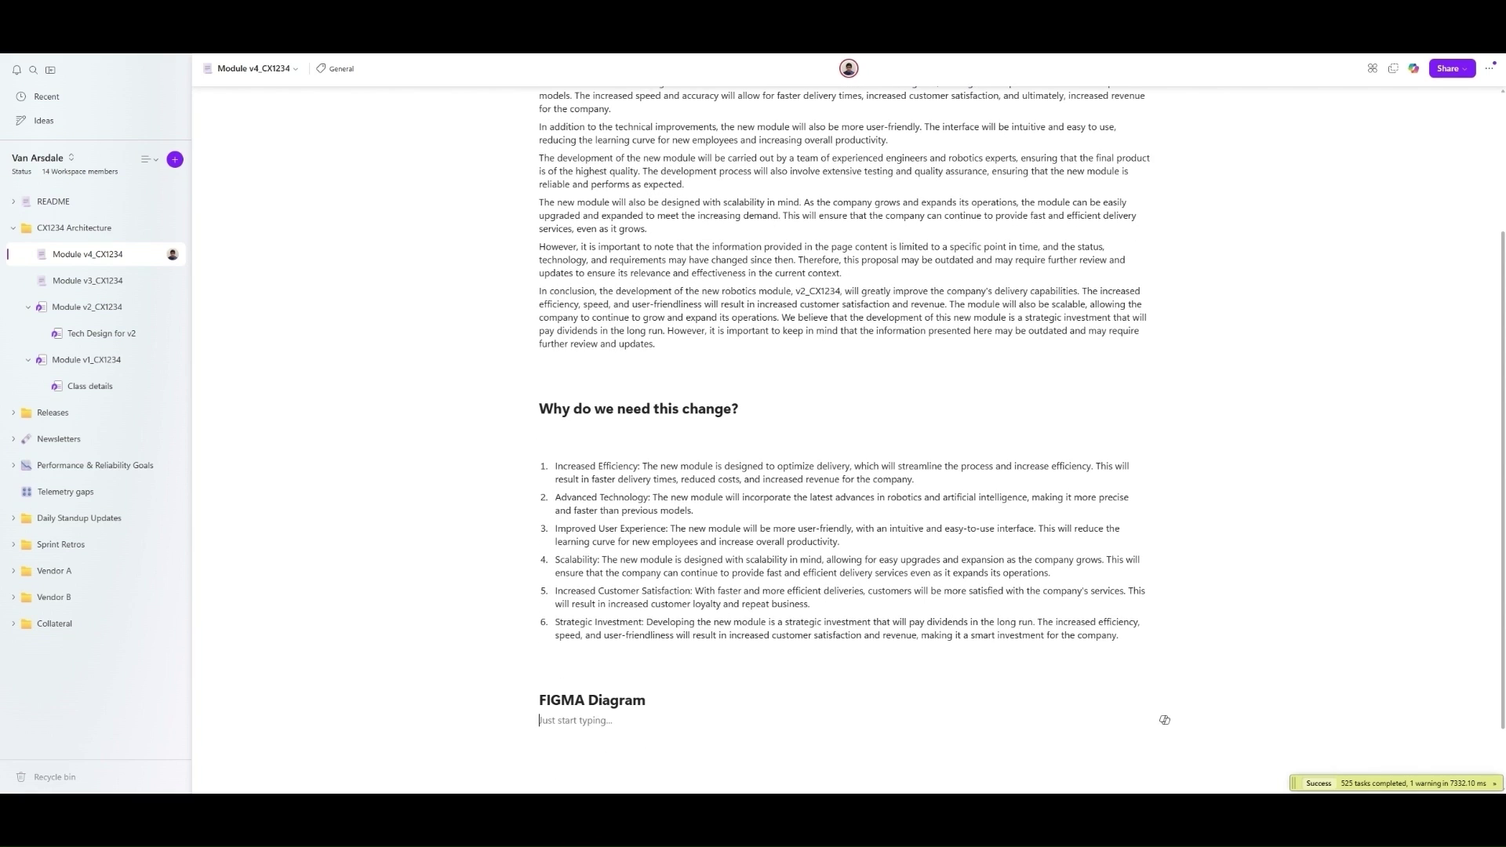
click(87, 311)
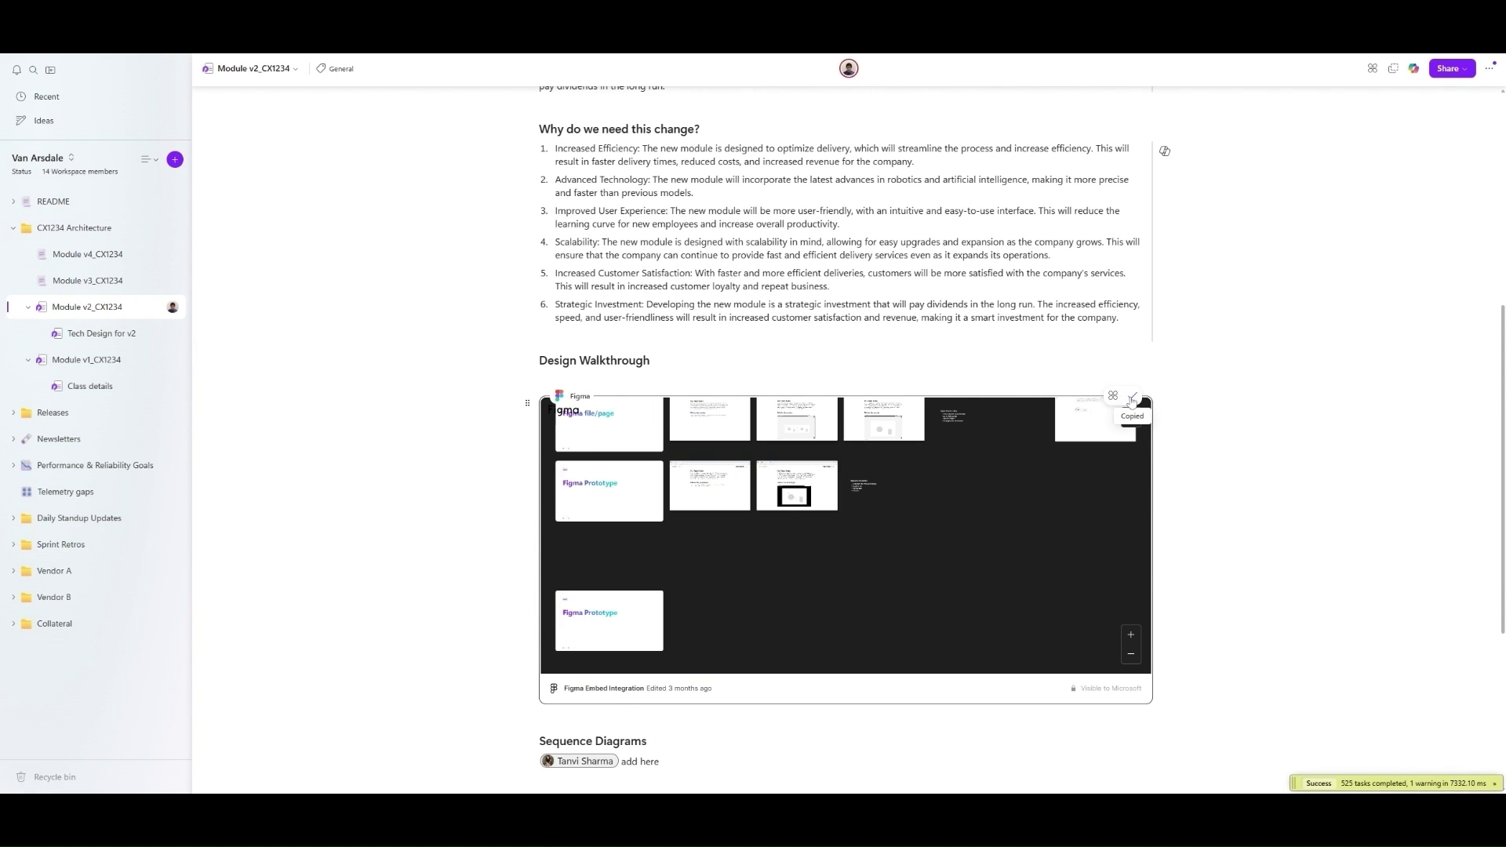
click(1130, 398)
click(88, 254)
key(ctrl+v)
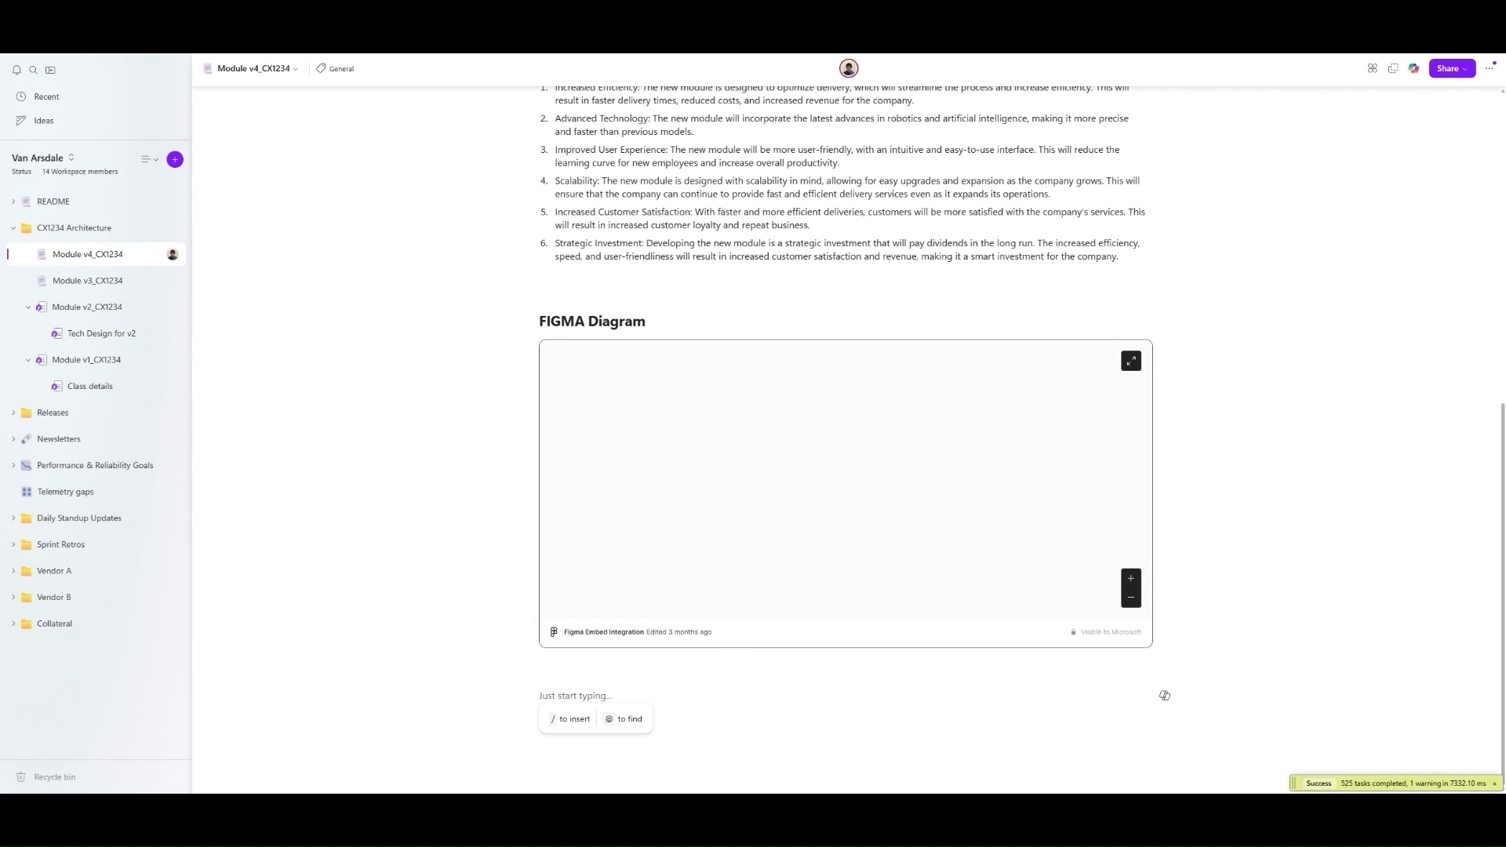
- Preview the Figma embed full screen, then type 'REST' below it
click(1132, 359)
drag(356, 360, 1010, 649)
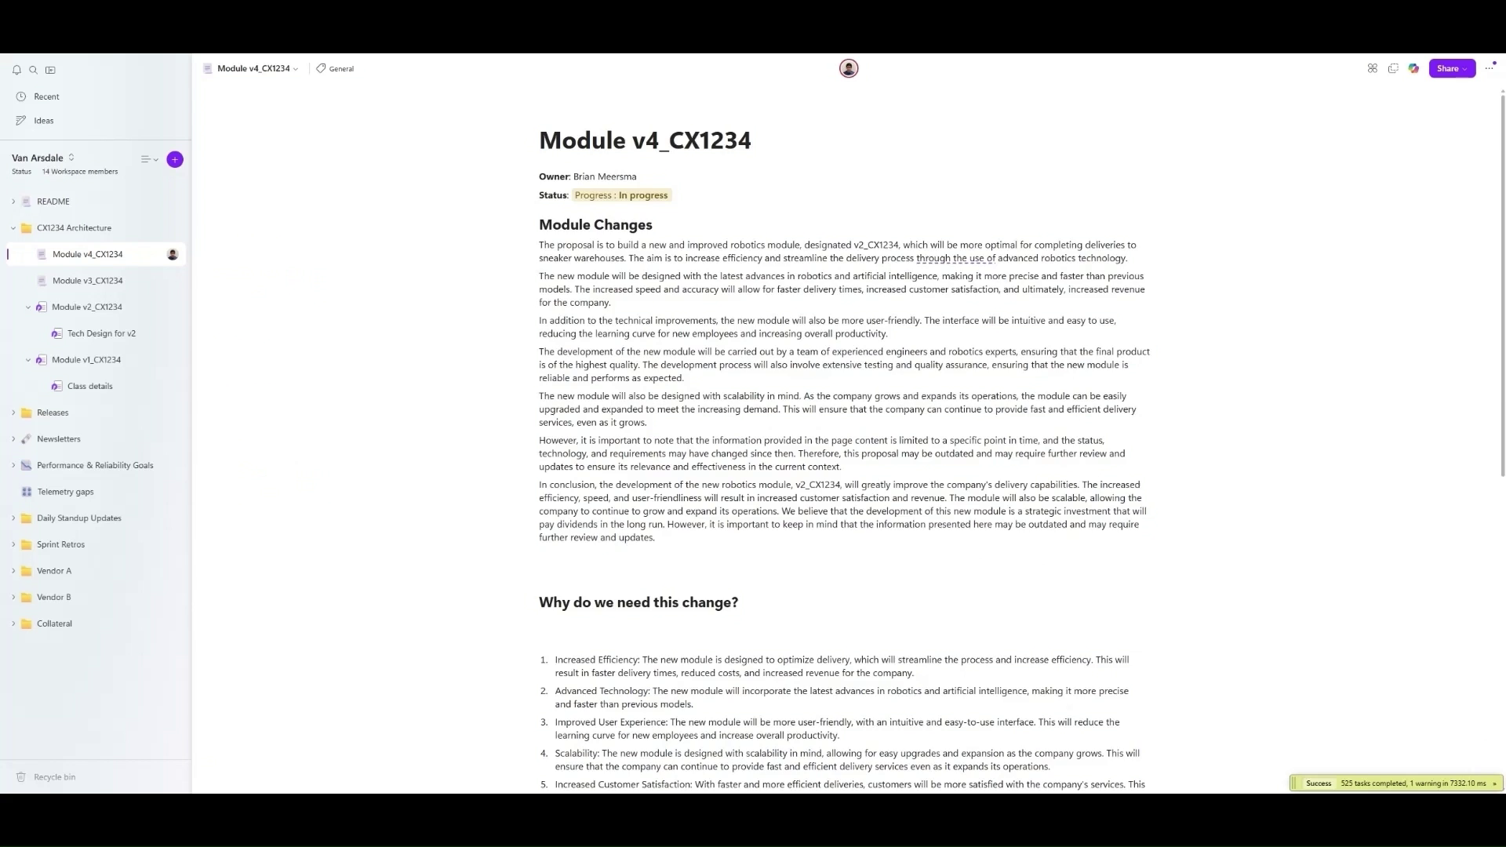
click(1480, 76)
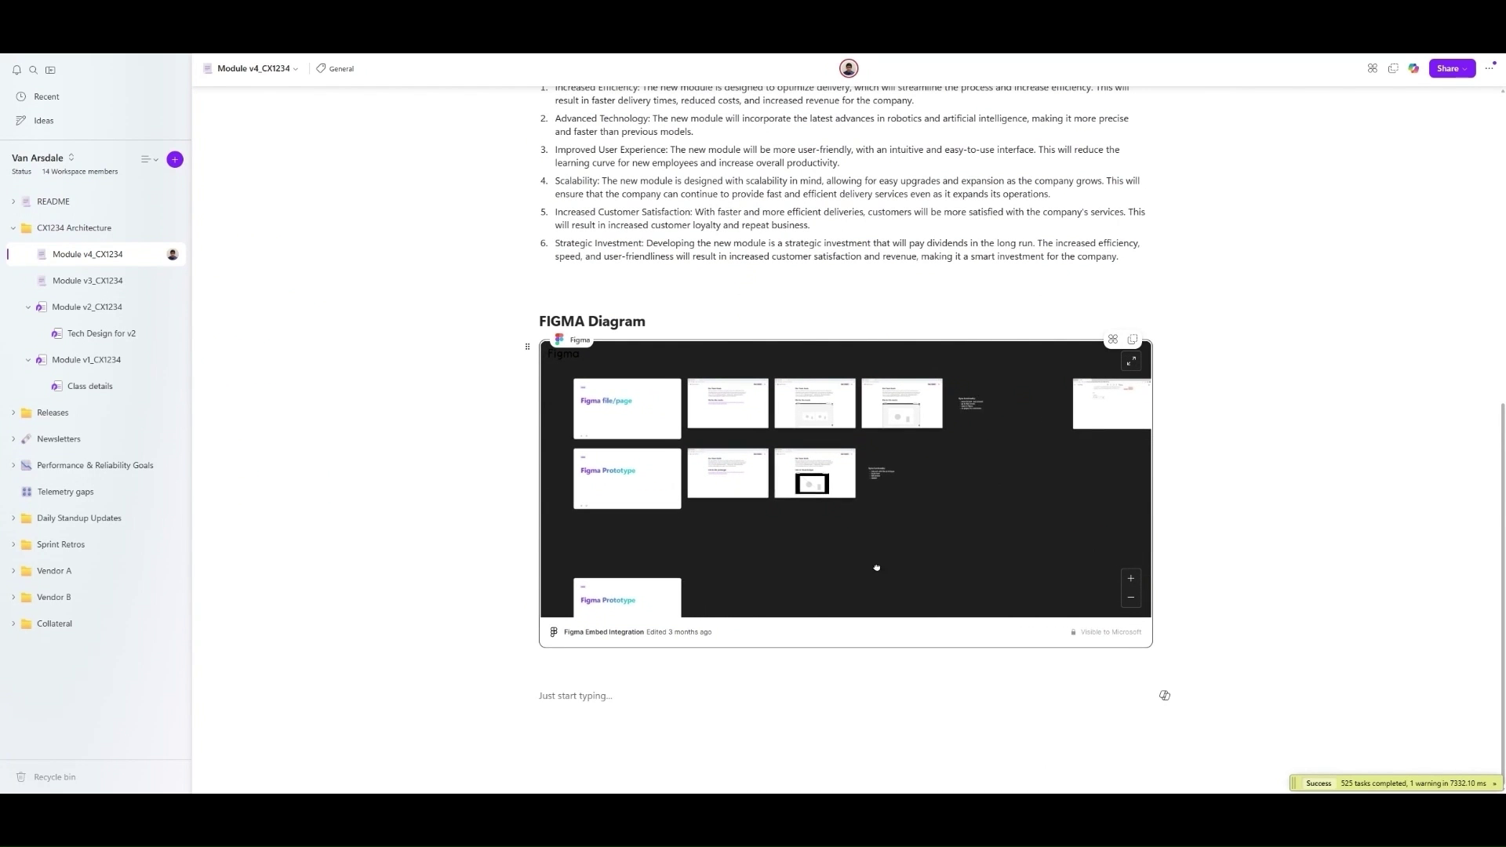
text(REST API Details)
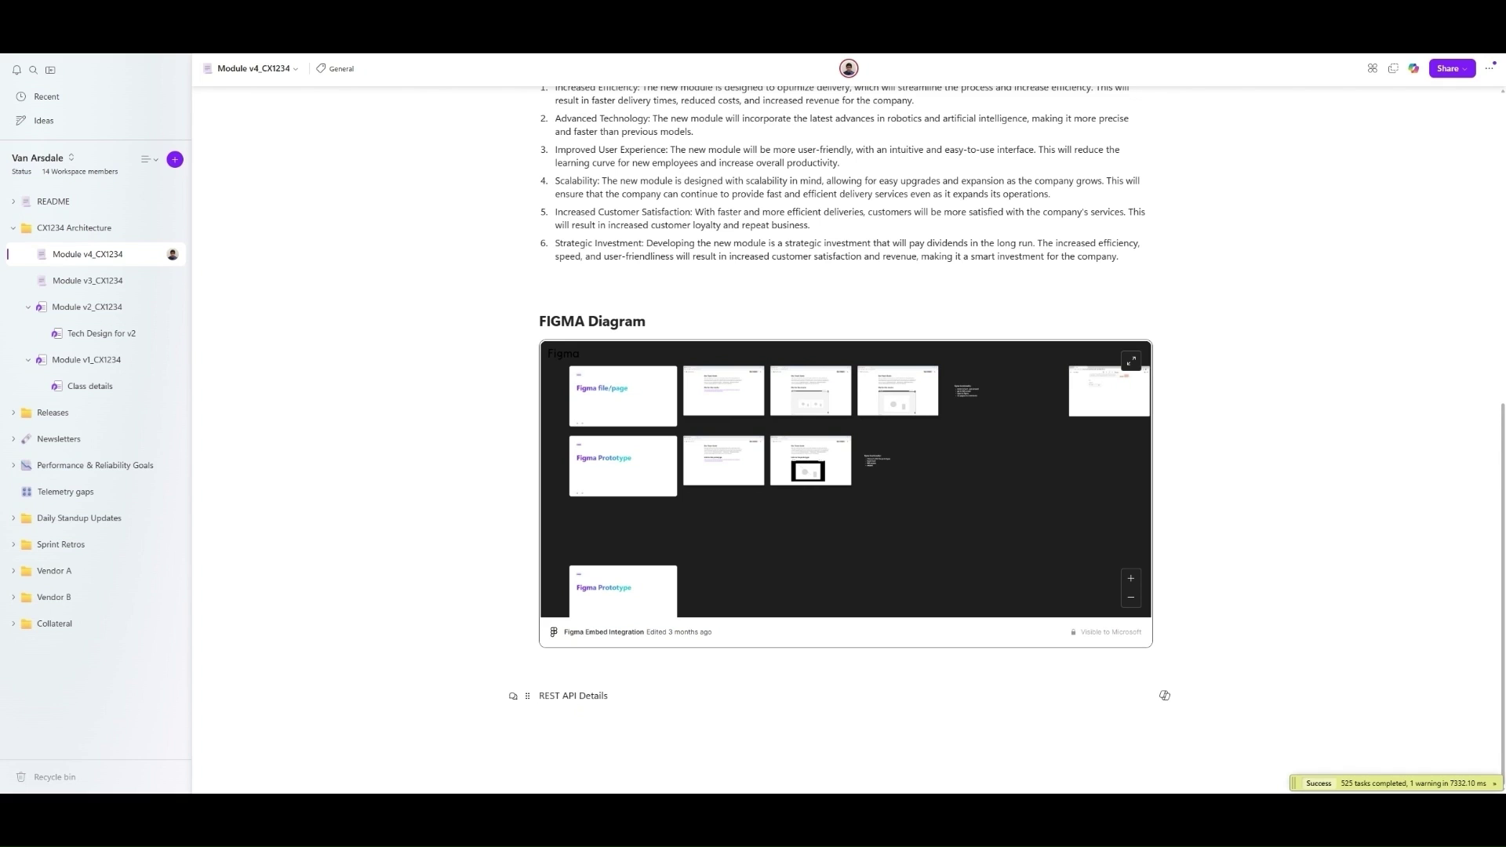
- Make 'REST API Details' a heading with an empty line beneath it
key(Home)
text(##)
key(Return)
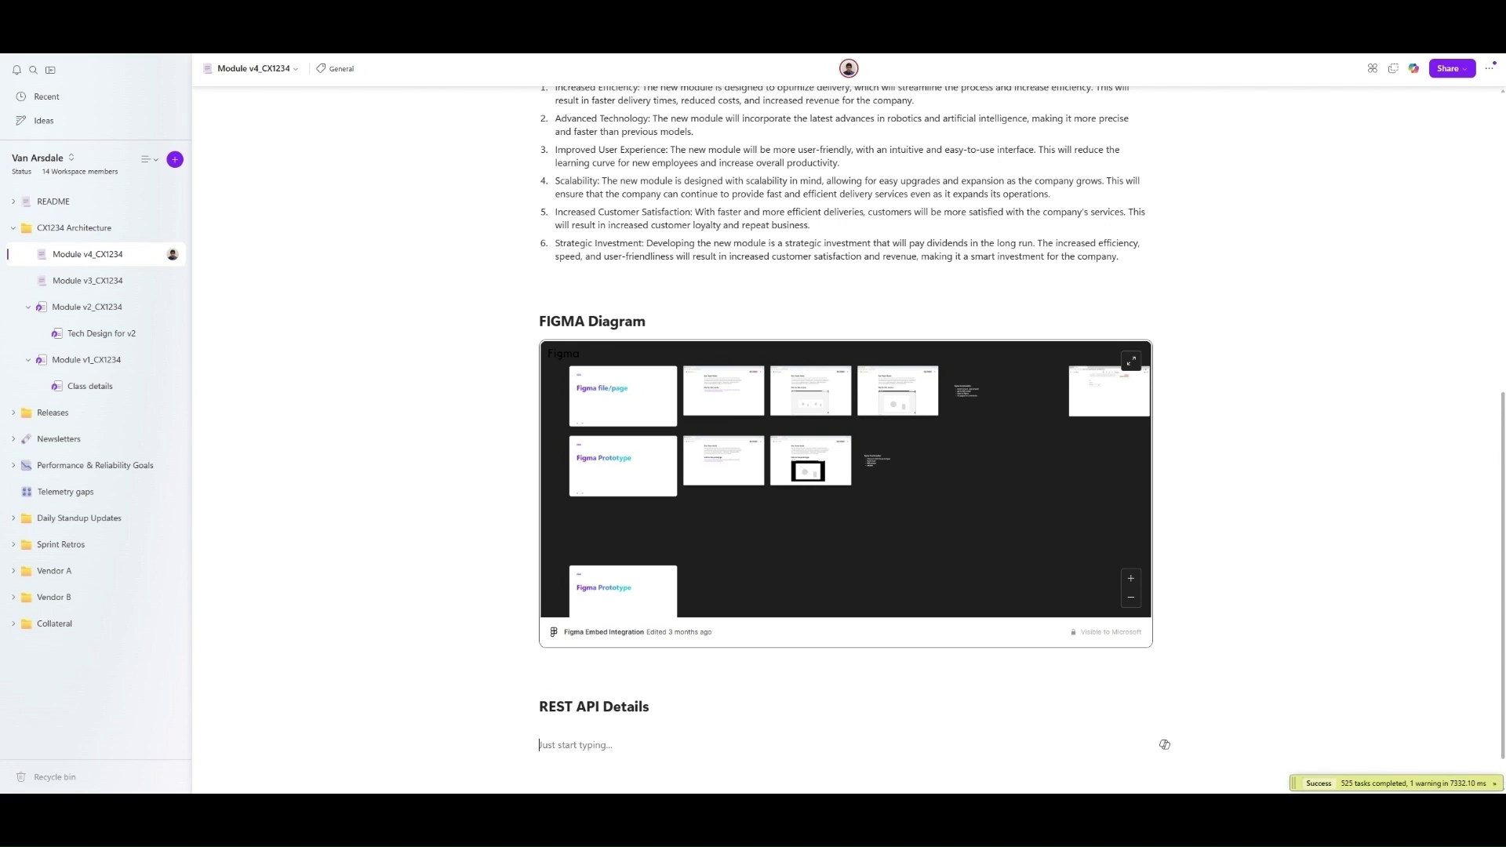
- Copy code lines 15–36 from Module v1_CX1234's version history, showing all lines
click(89, 359)
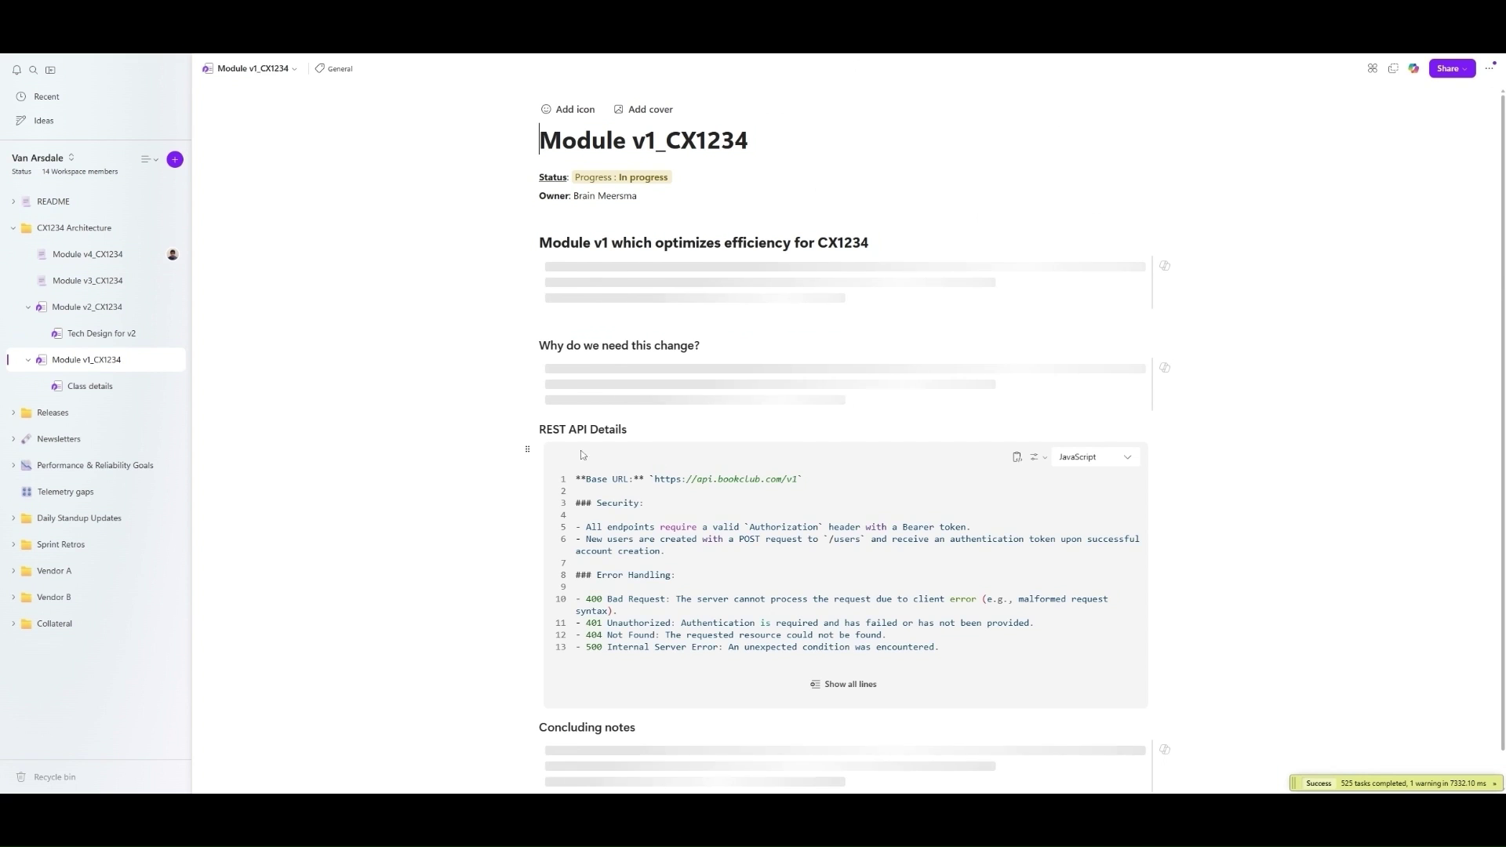
click(1488, 69)
click(1404, 139)
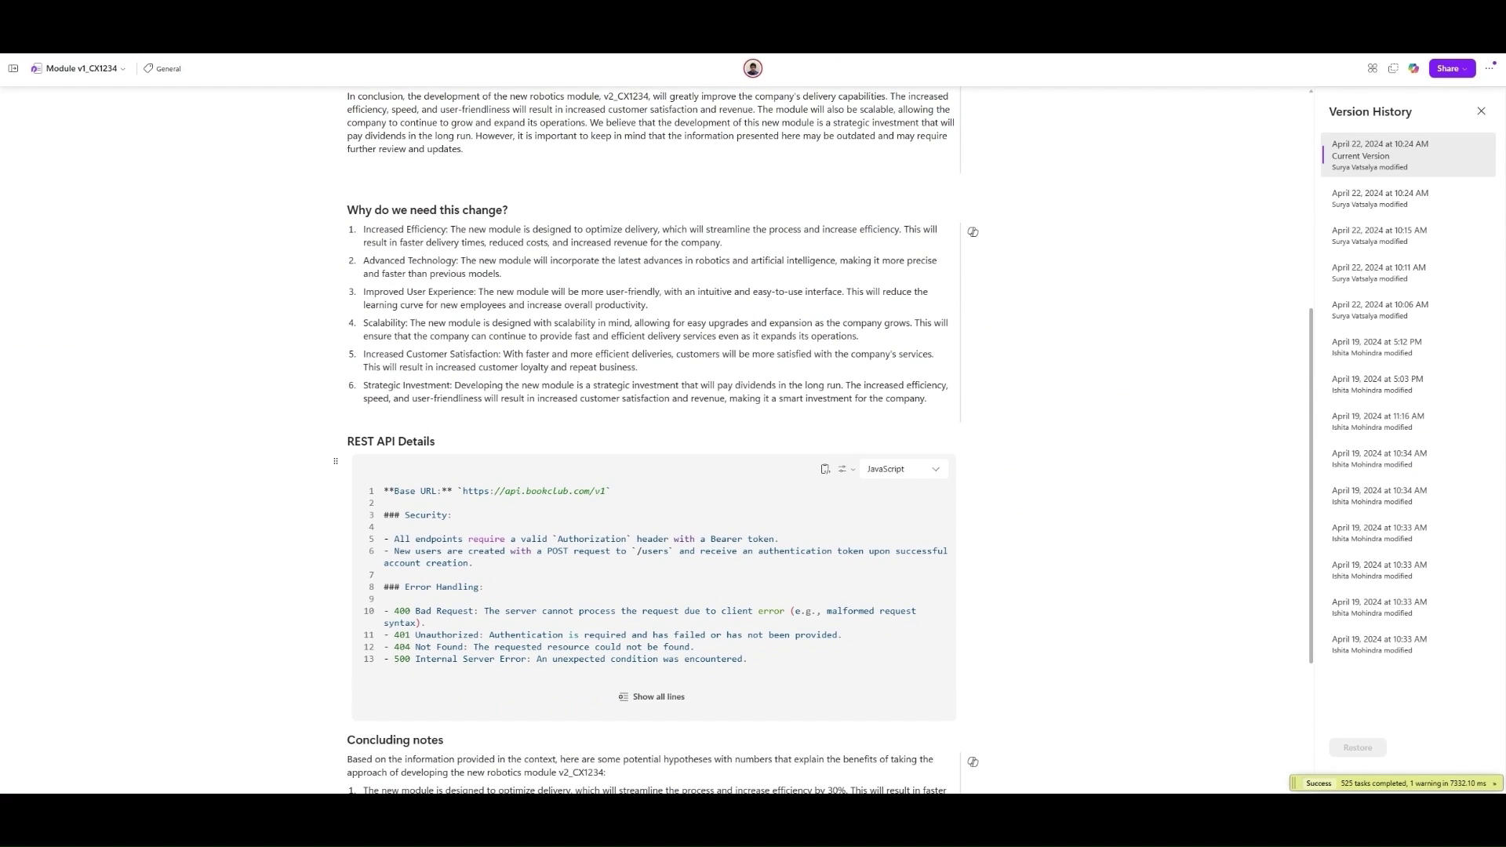
click(654, 697)
scroll(624, 549, down, 4)
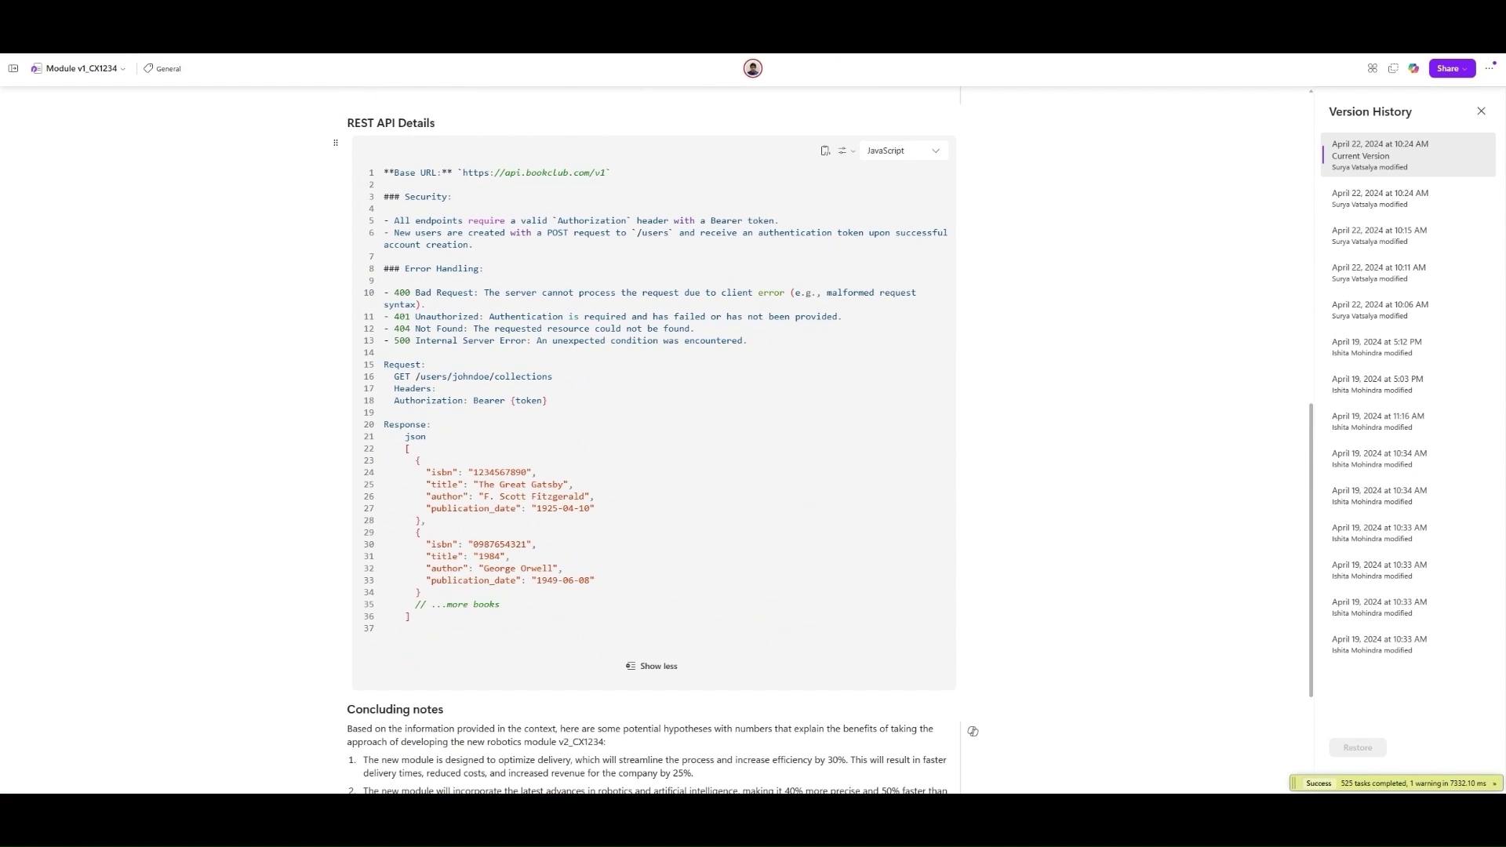
drag(384, 364, 415, 617)
key(ctrl+c)
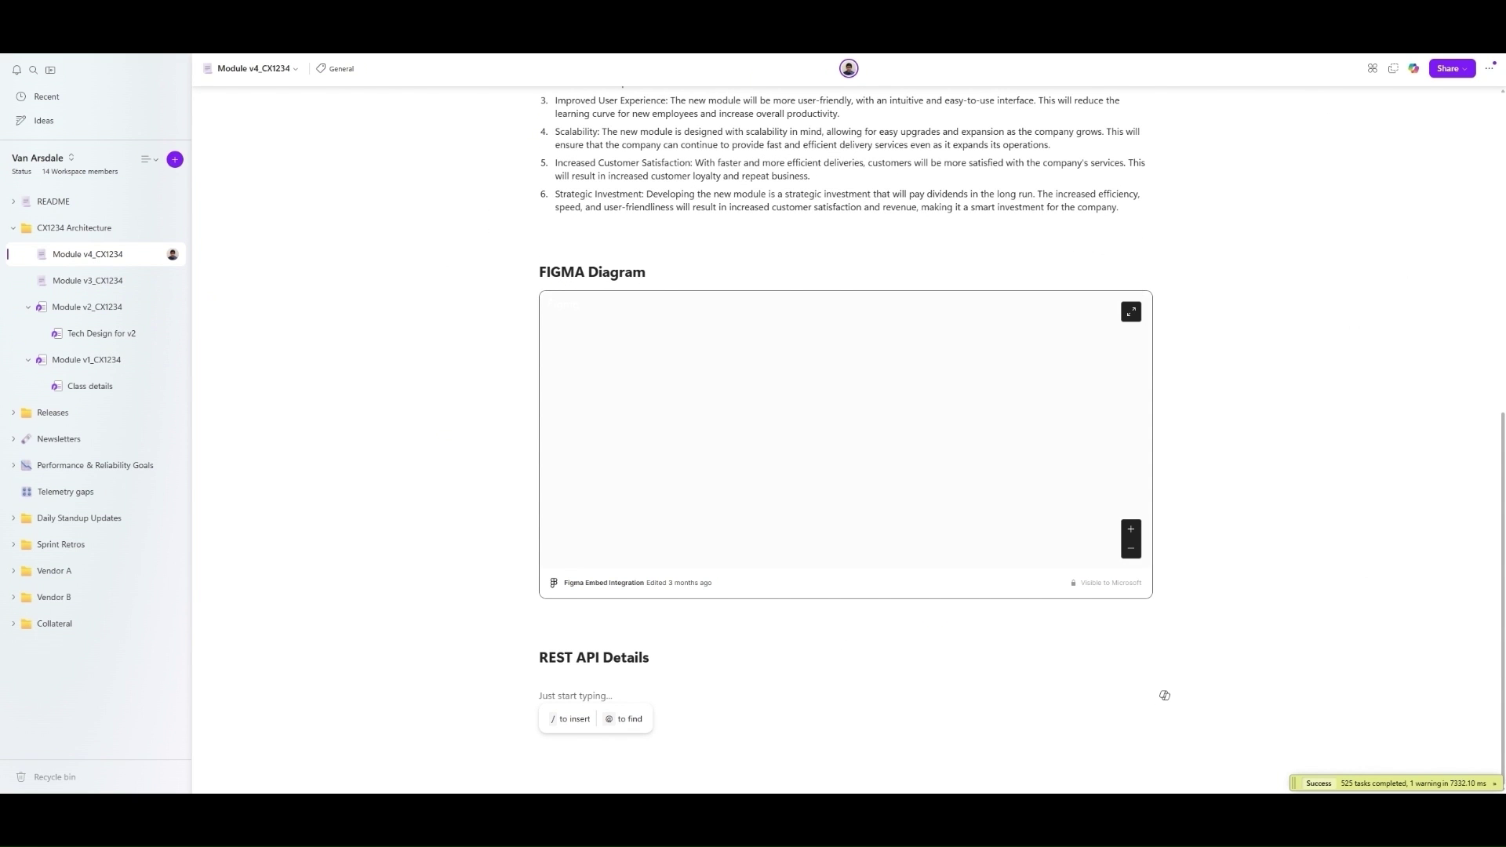
- Paste the Request/Response sample into a new code block
text(```)
key(ctrl+v)
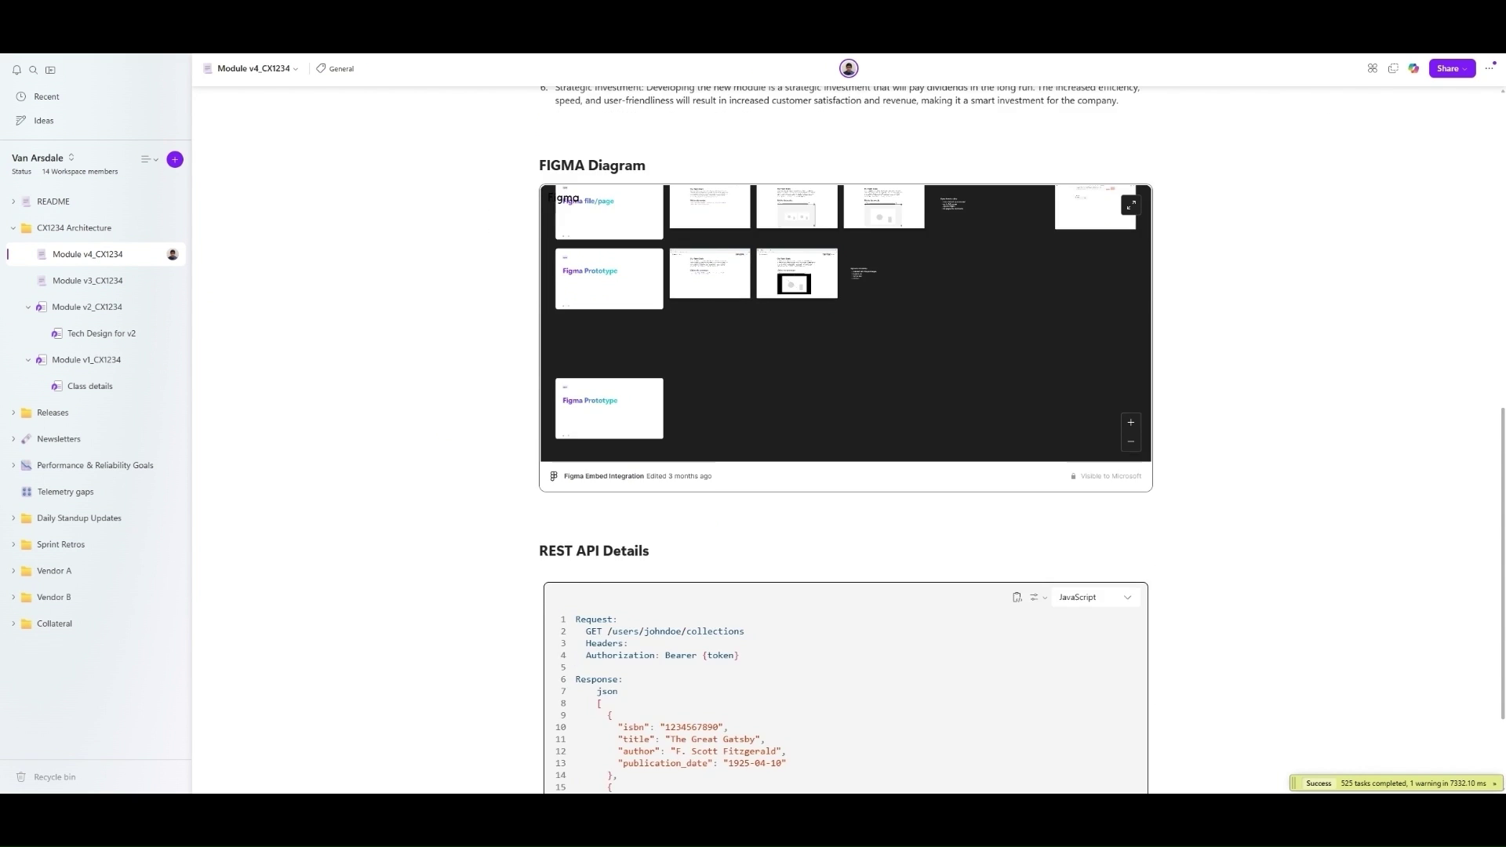
click(630, 706)
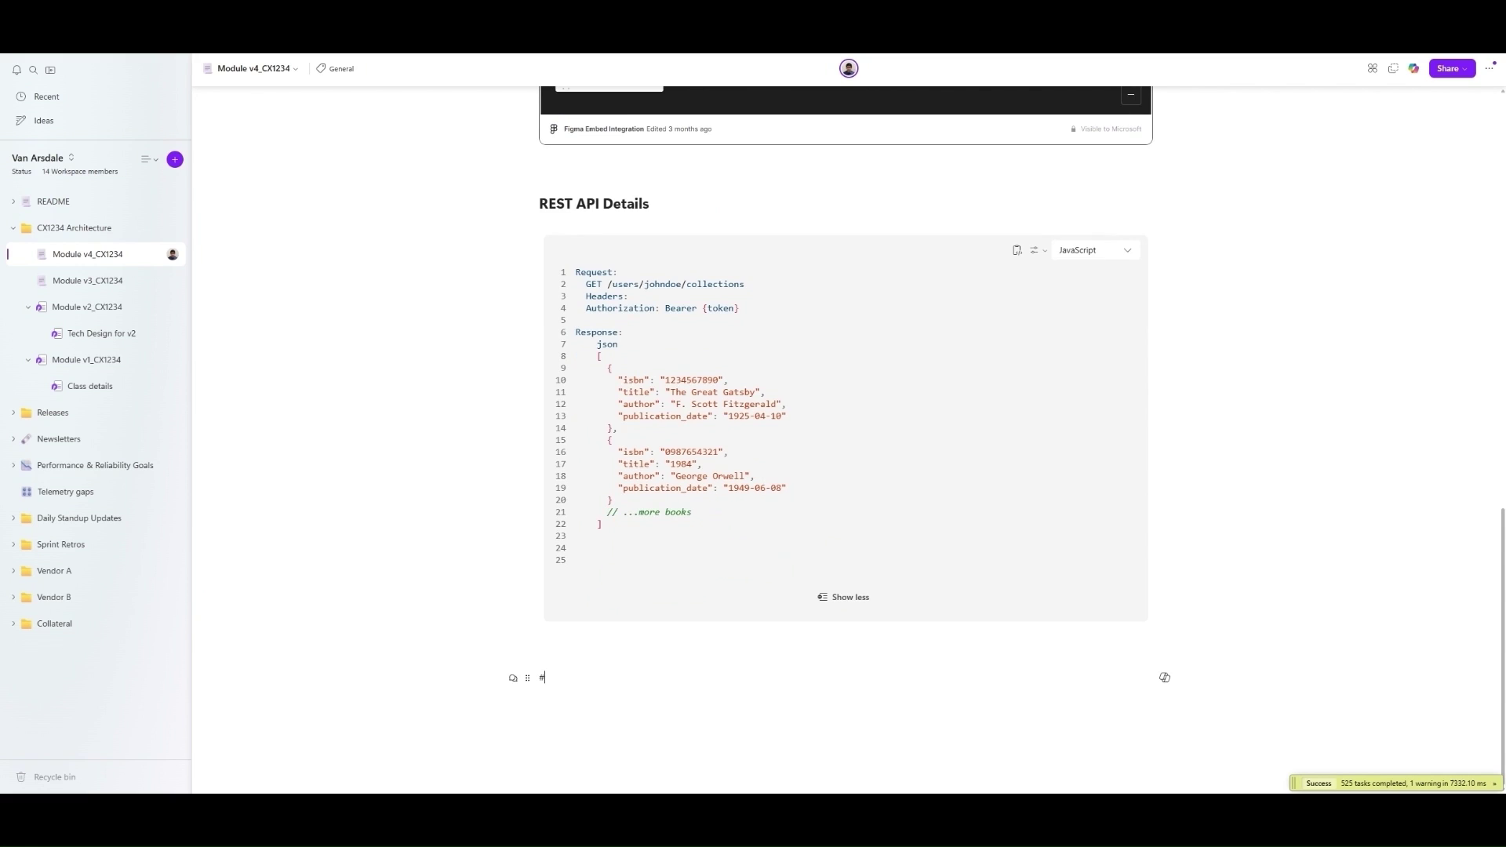
- Add a '## Class Details' heading with a Mermaid block holding the Robot, Sensor, Actuator class diagram
text(## Class Details)
key(Return)
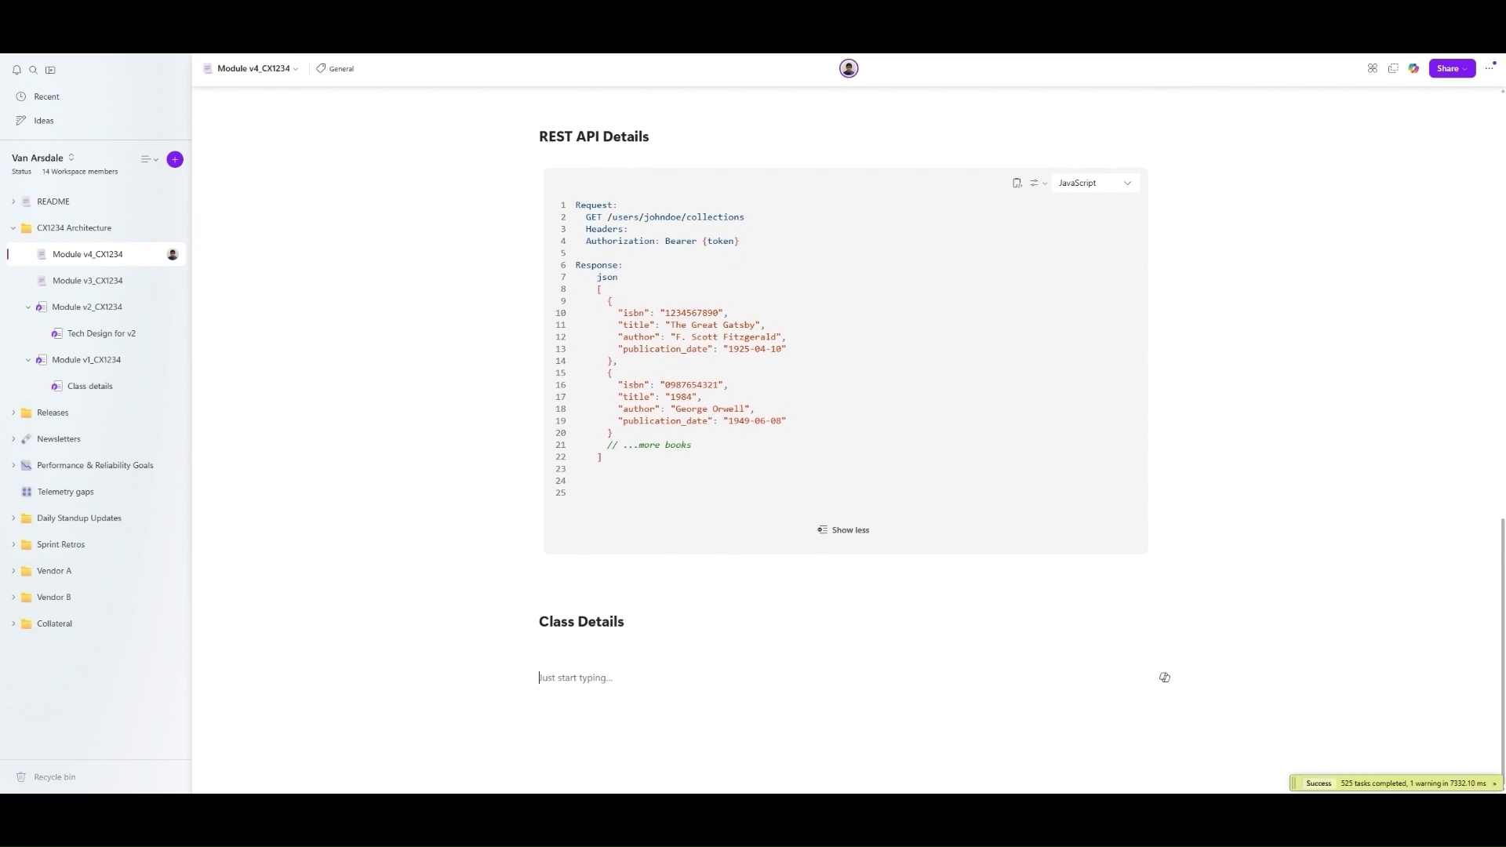
text(``mermaid)
key(Return)
text(classDiagram     class Sensor {         - id: String         - type: String         + getData() : String         + setType(type: String) : void     }      class Actuator {         - id: String         - type: String         + performAction(action: String) : void         + setType(type: String) : void     }      class Robot {         - id: String         - name: String         - sensors: Sensor[]         - actuators: Actuator[]         + addSensor(sensor: Sensor) : void         + addActuator(actuator: Actuator) : void         + removeSensor(sensorId: String) : void         + removeActuator(actuatorId: String) : void     }      Robot "1" *-- "0..*" Sensor : has     Robot "1" *-- "0..*" Actuator : has)
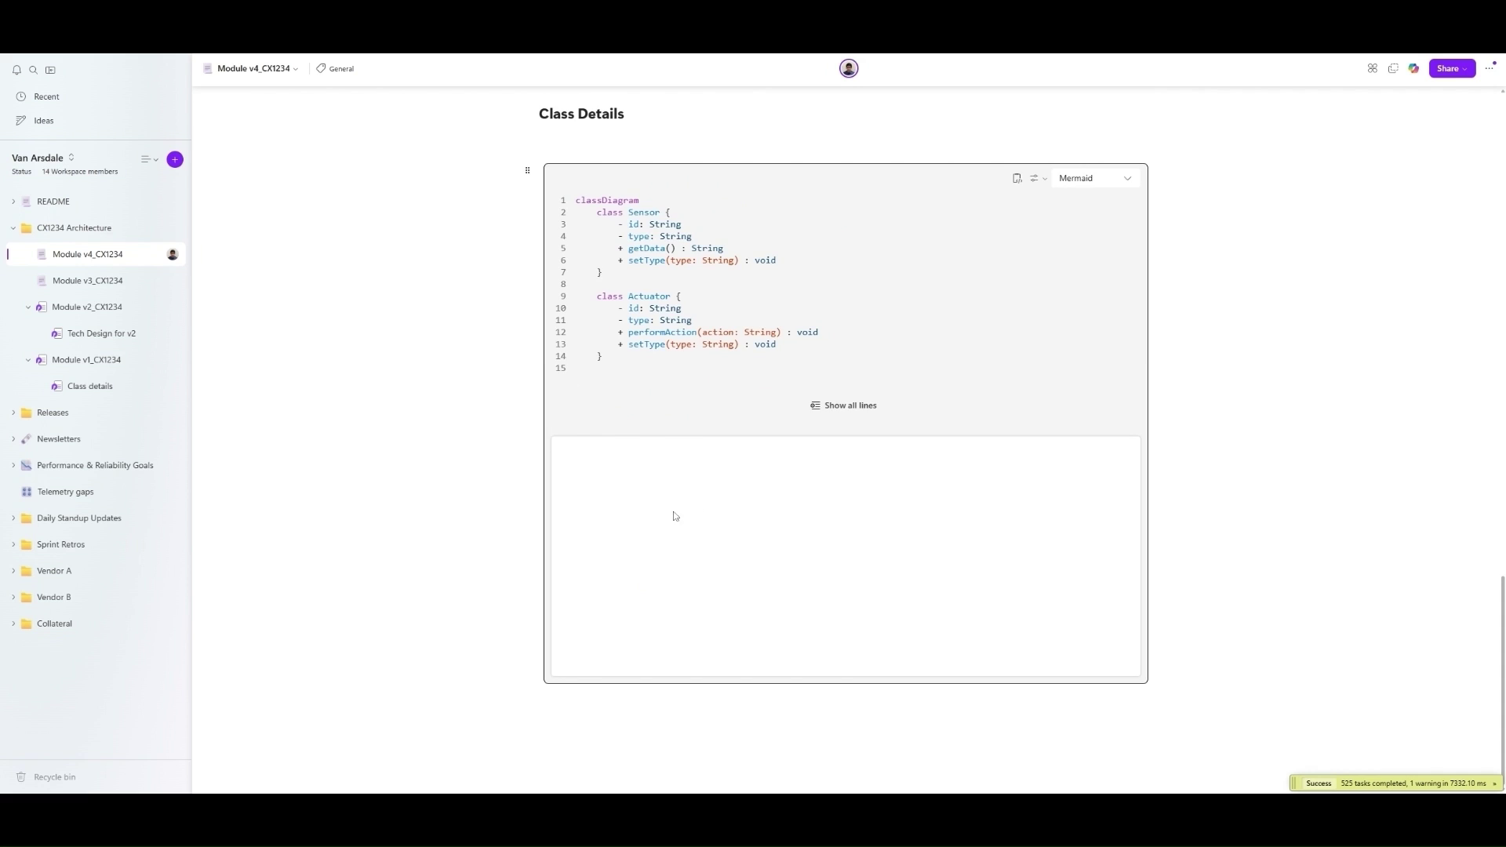
click(851, 404)
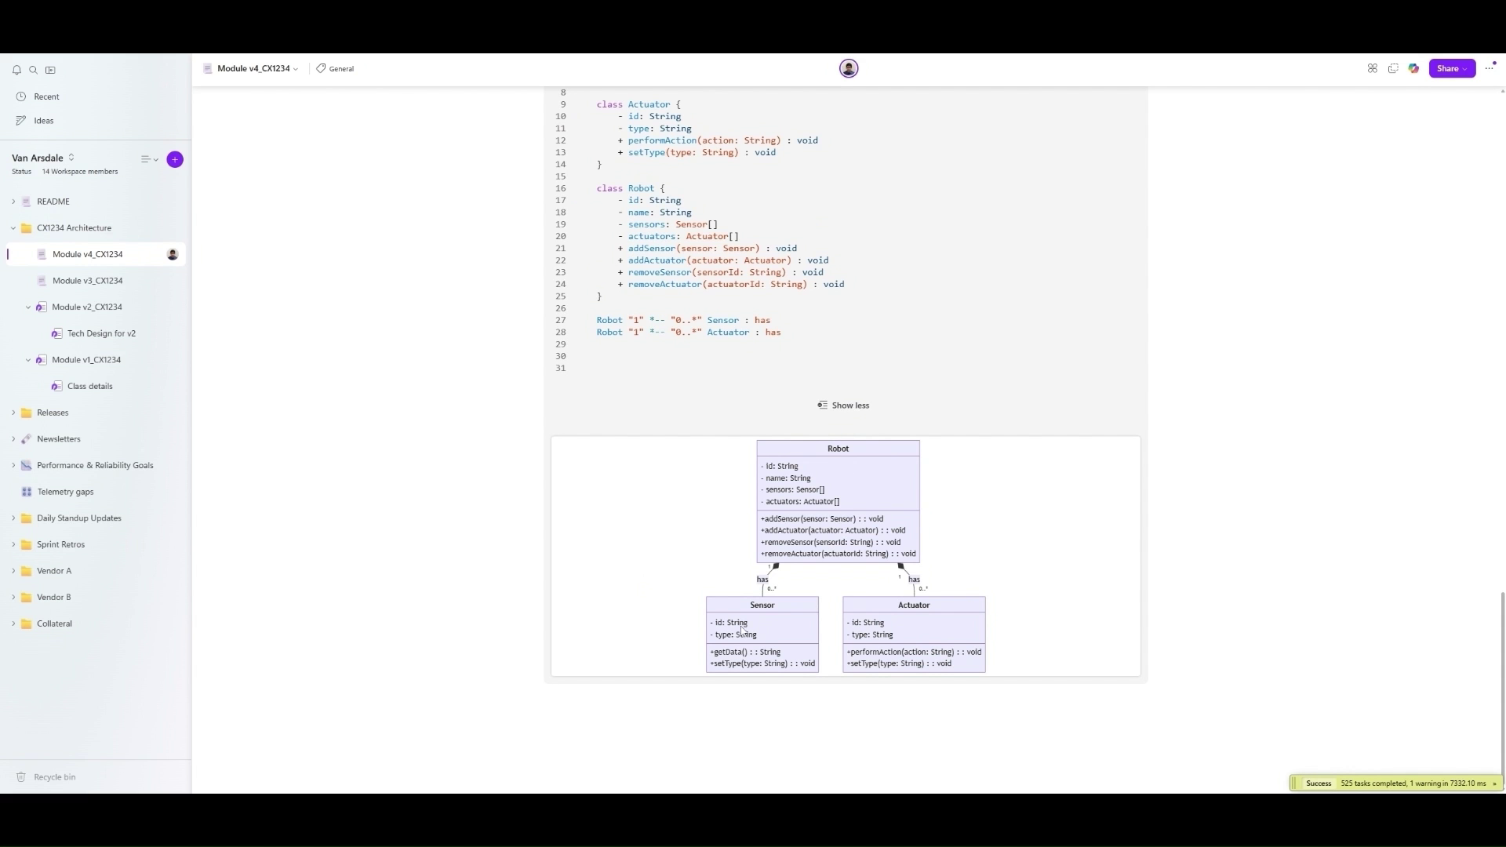
- Ask Copilot to 'Generate a mermaid sequence Diagram for the following API contract:' with the pasted contract
text(/cop)
key(Return)
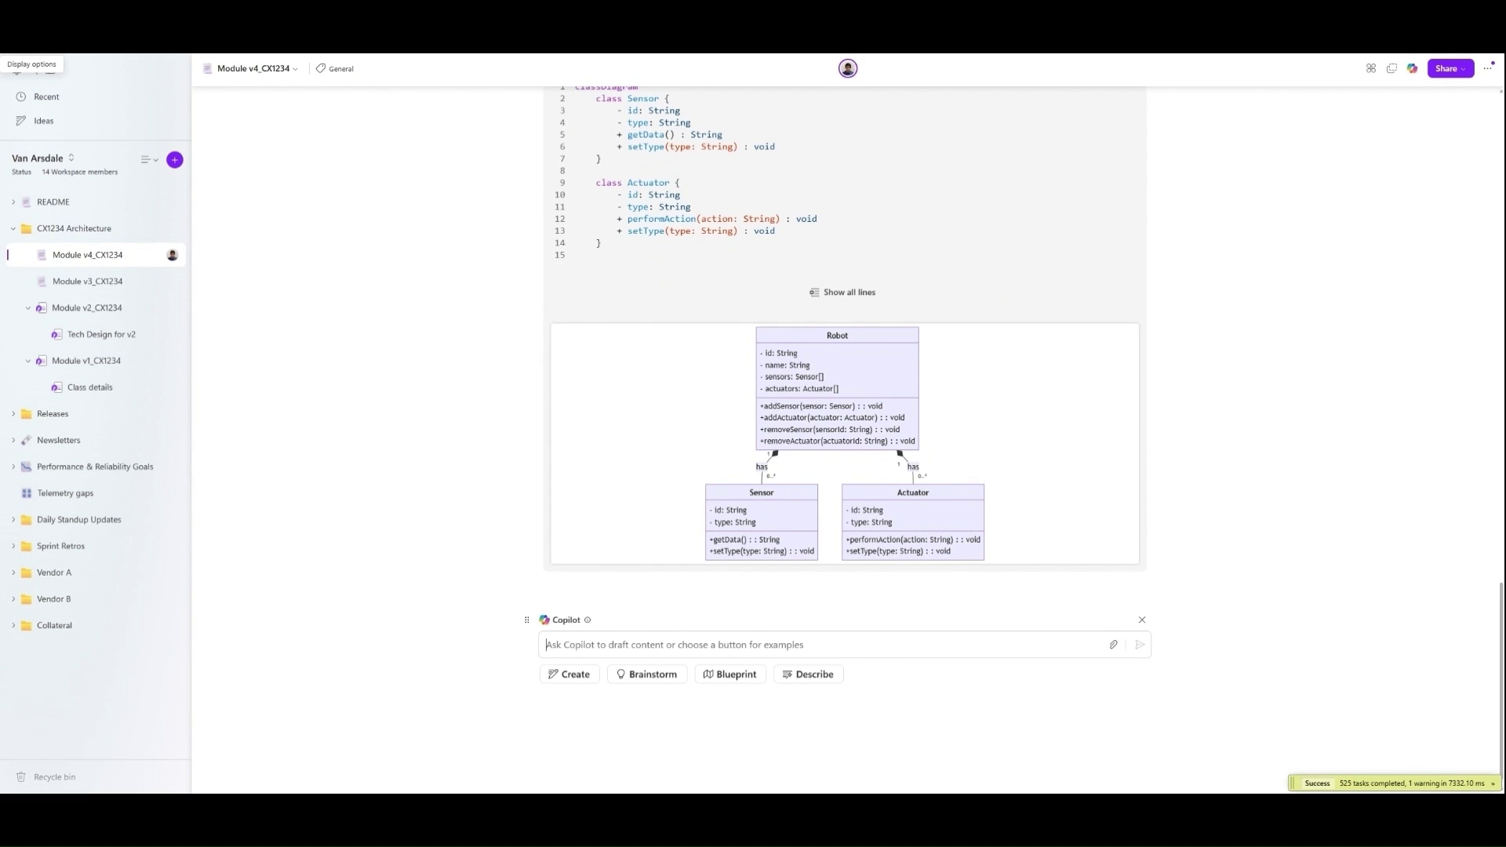
text(Generate a mermaid sequence Diagram for )
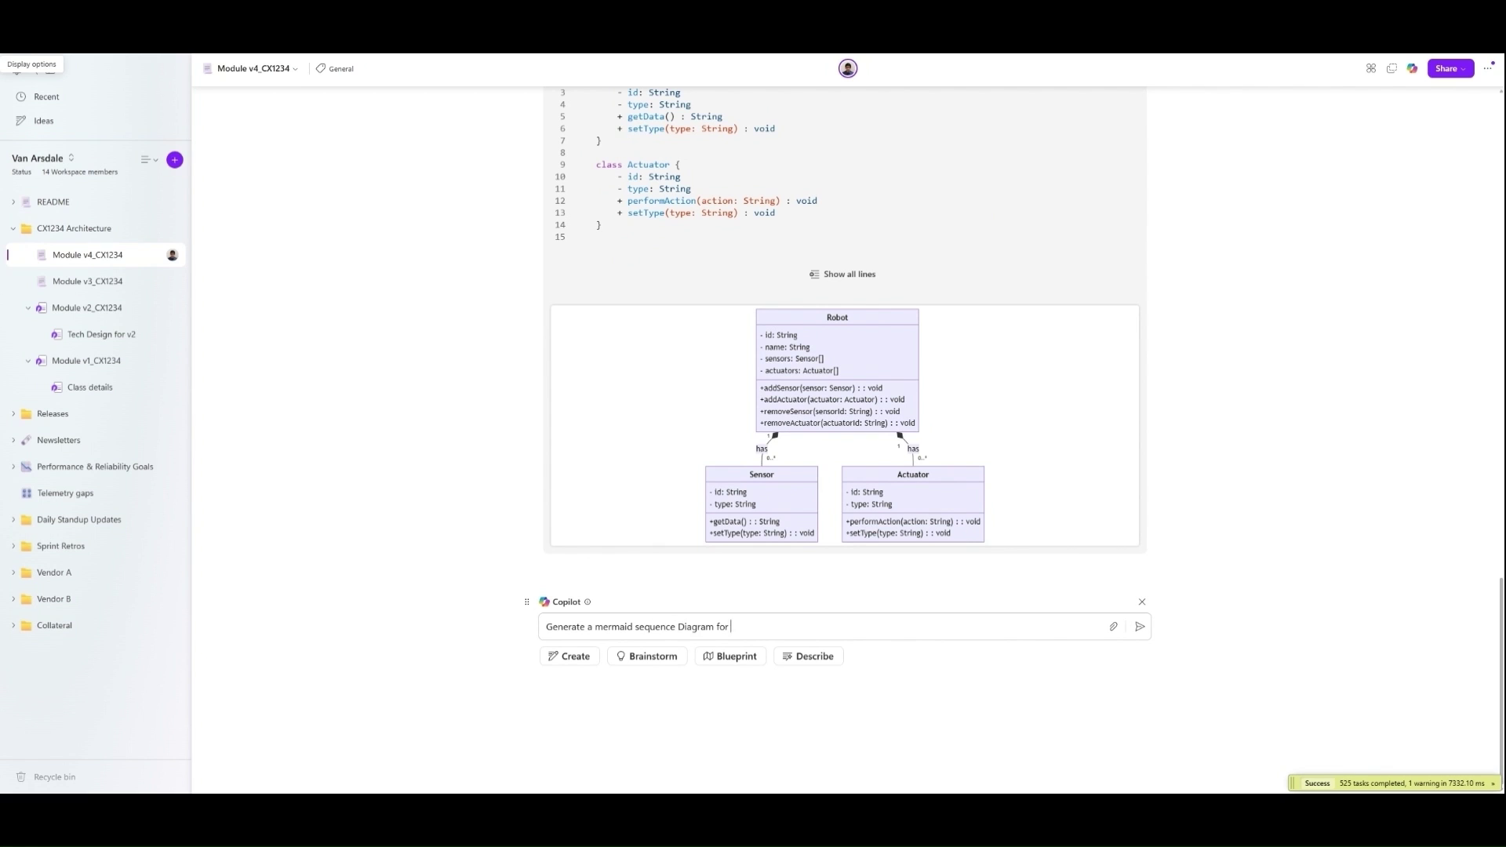
text(the following API contract:)
key(ctrl+v)
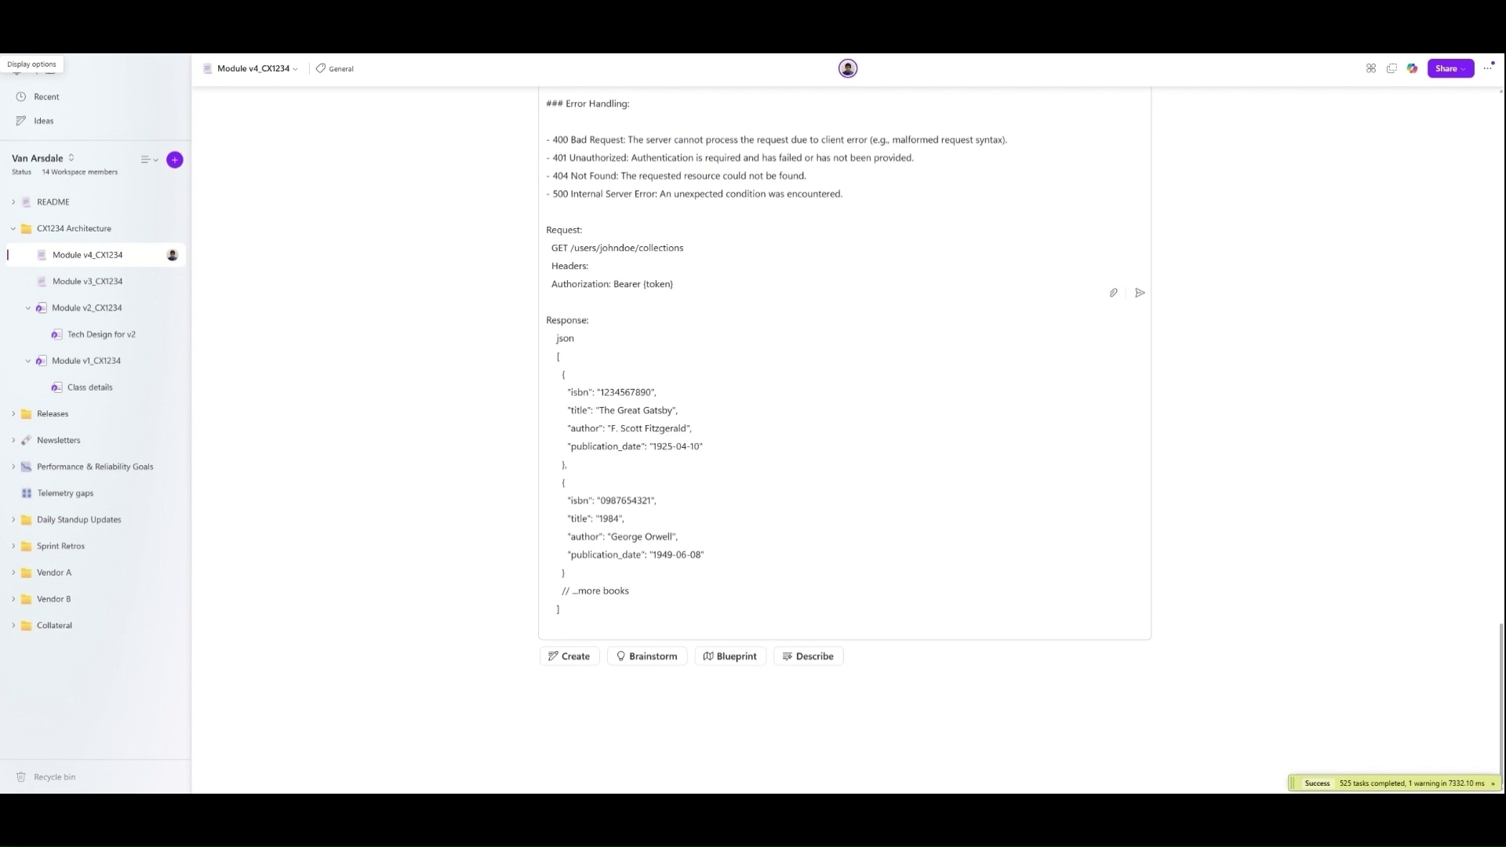
key(Return)
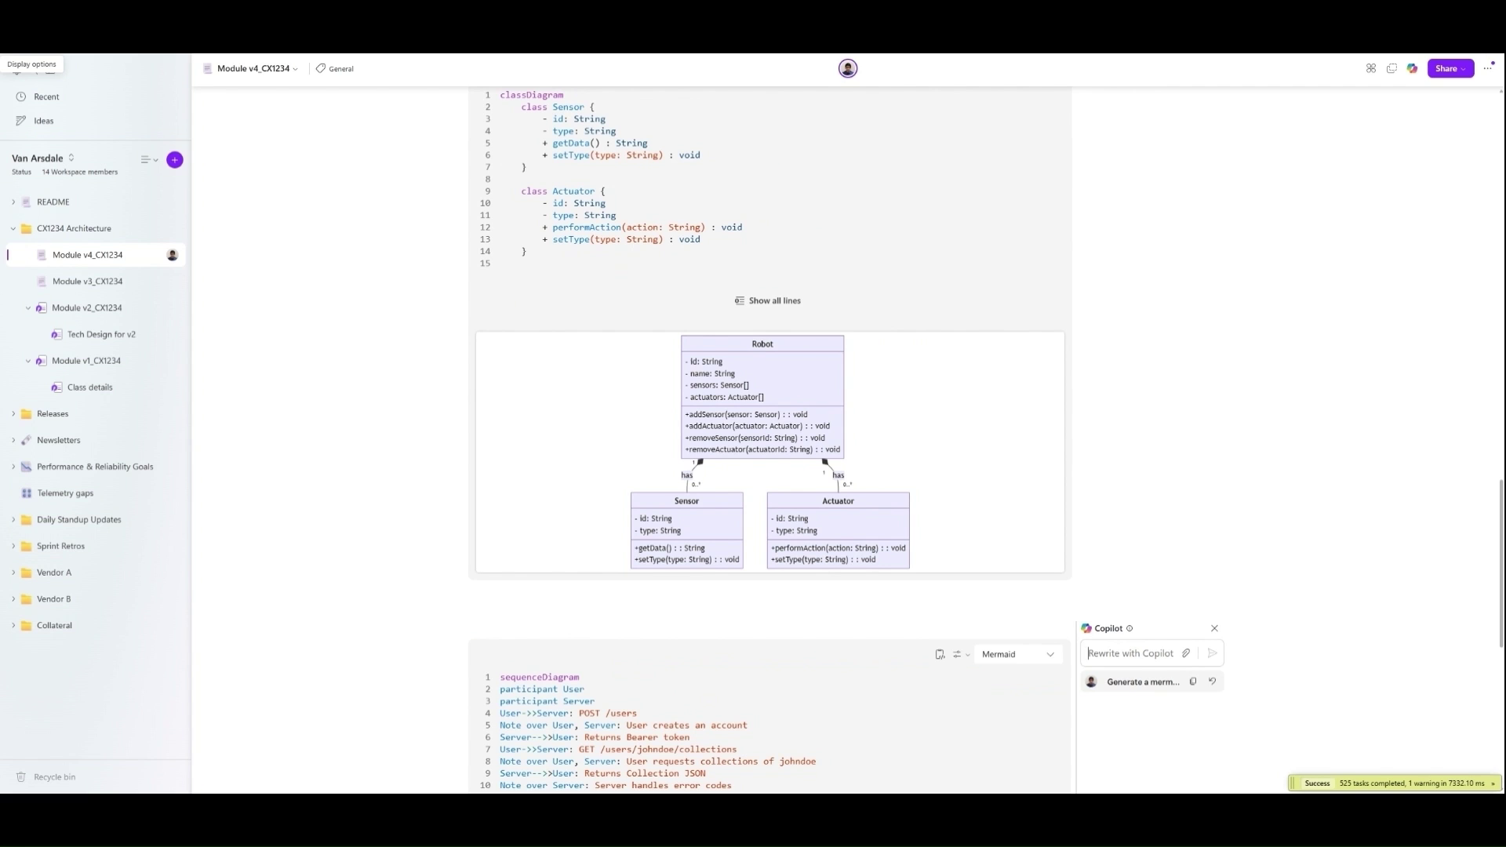
scroll(1437, 522, down, 6)
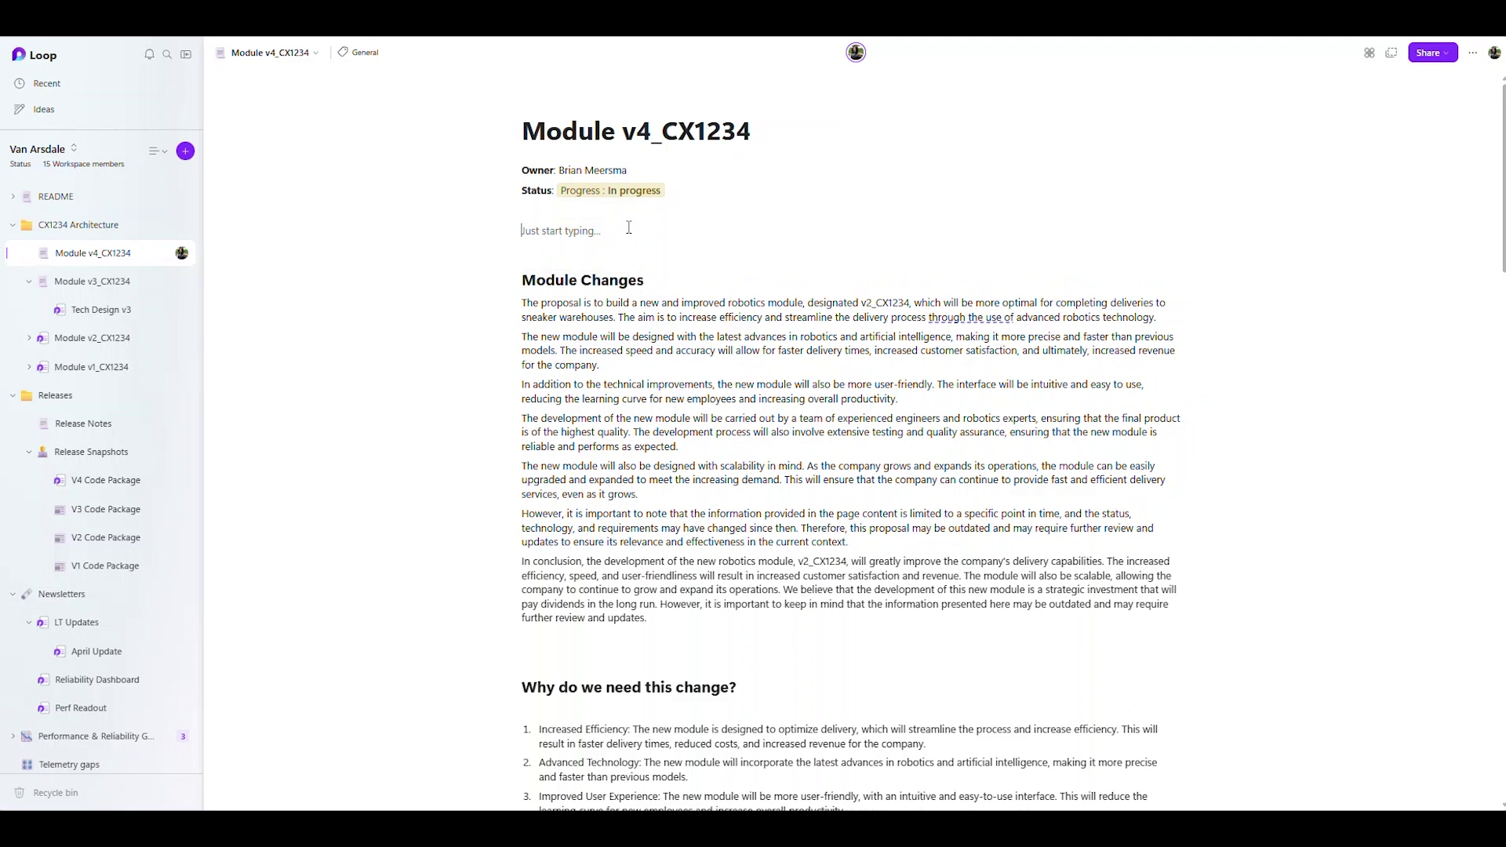
- Insert a table of contents below the Status line at the page top
click(629, 227)
text(/table)
key(Down)
key(Return)
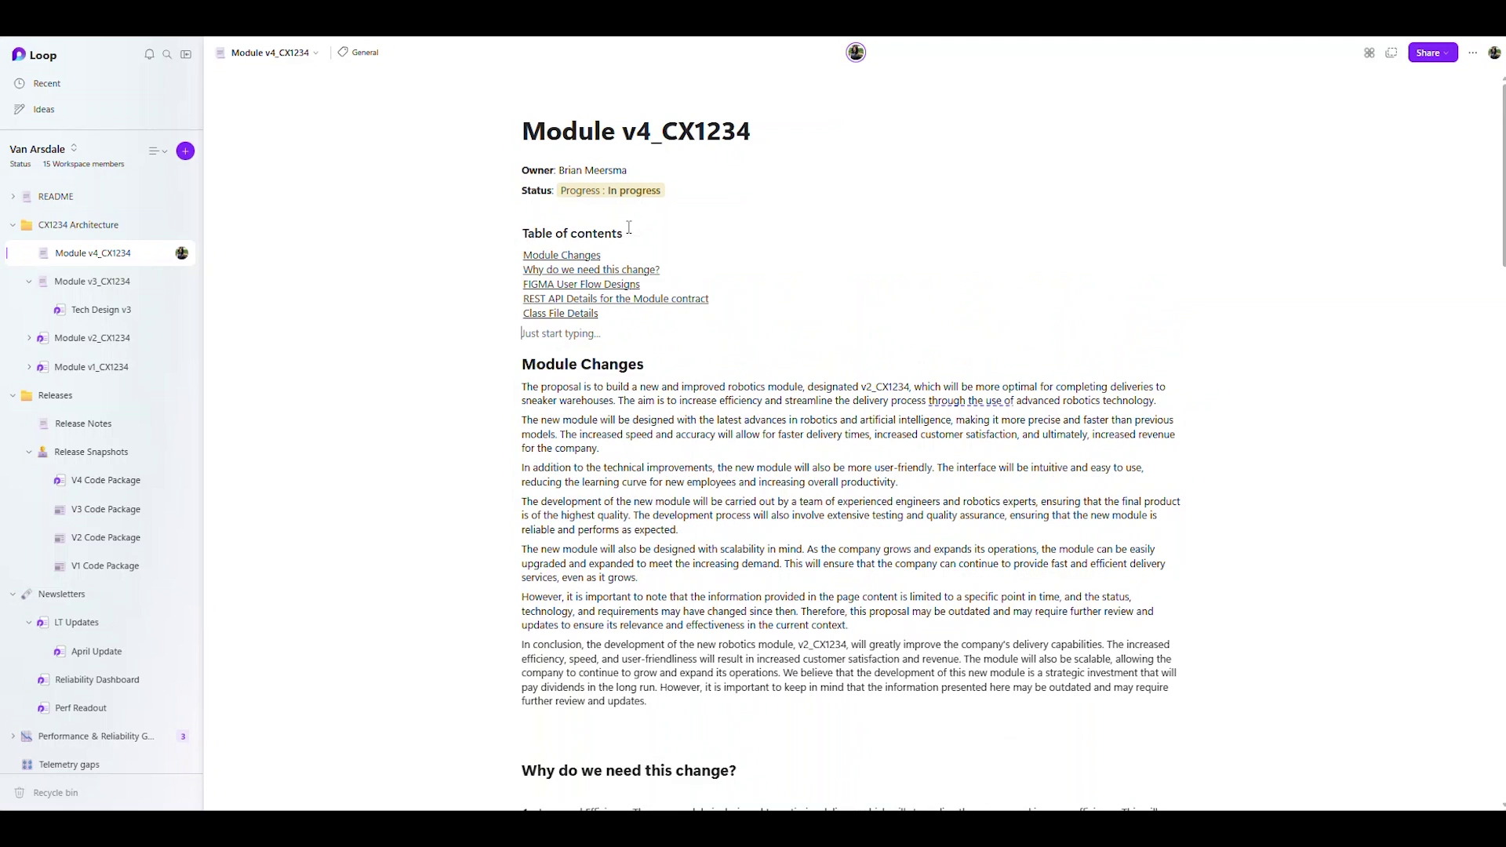
click(445, 348)
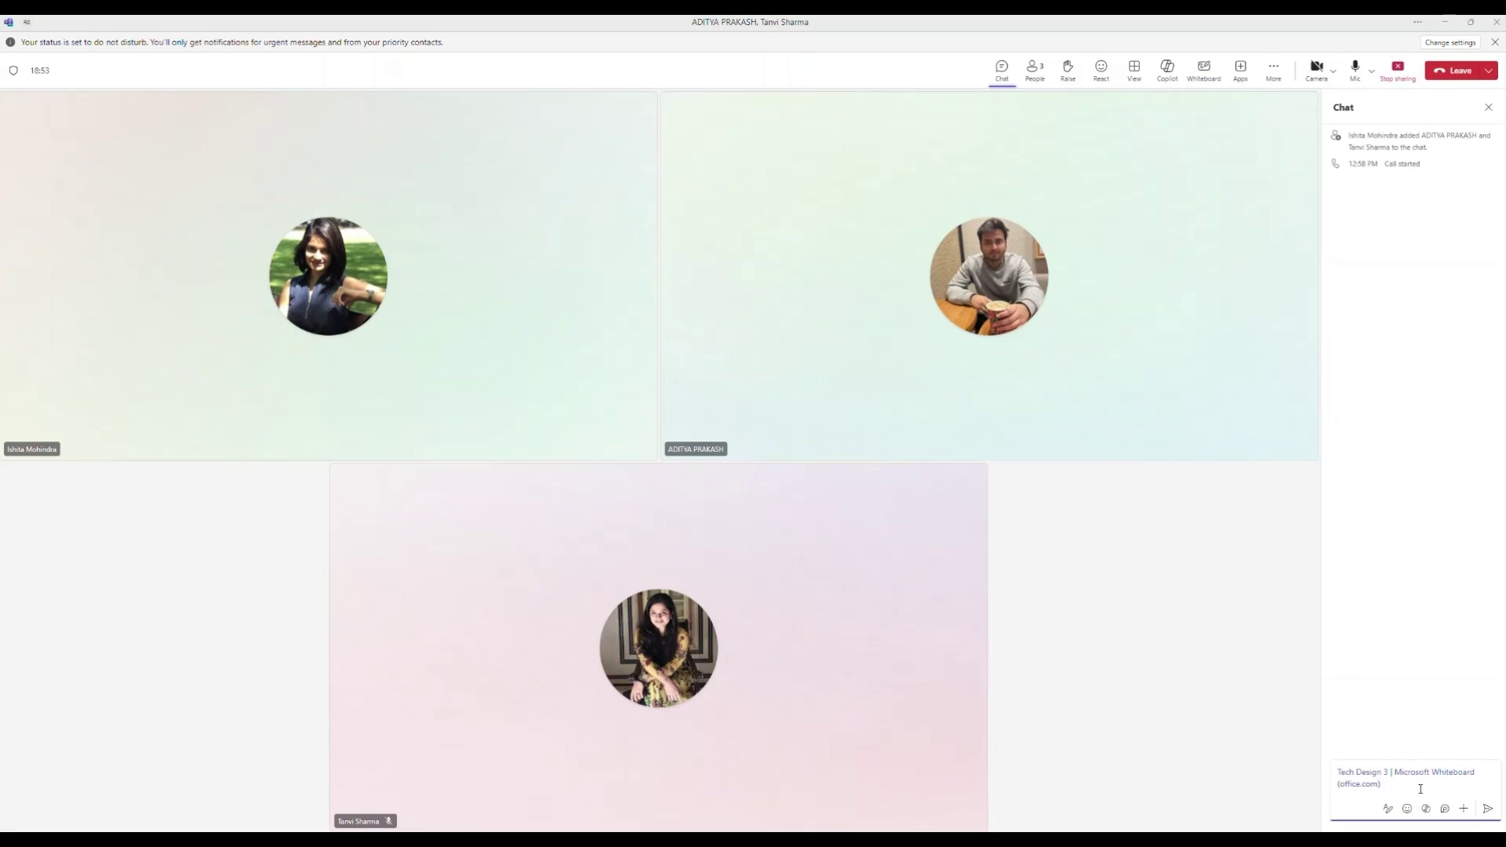
- Send the Tech Design 3 Whiteboard link in the meeting chat and like it
key(Return)
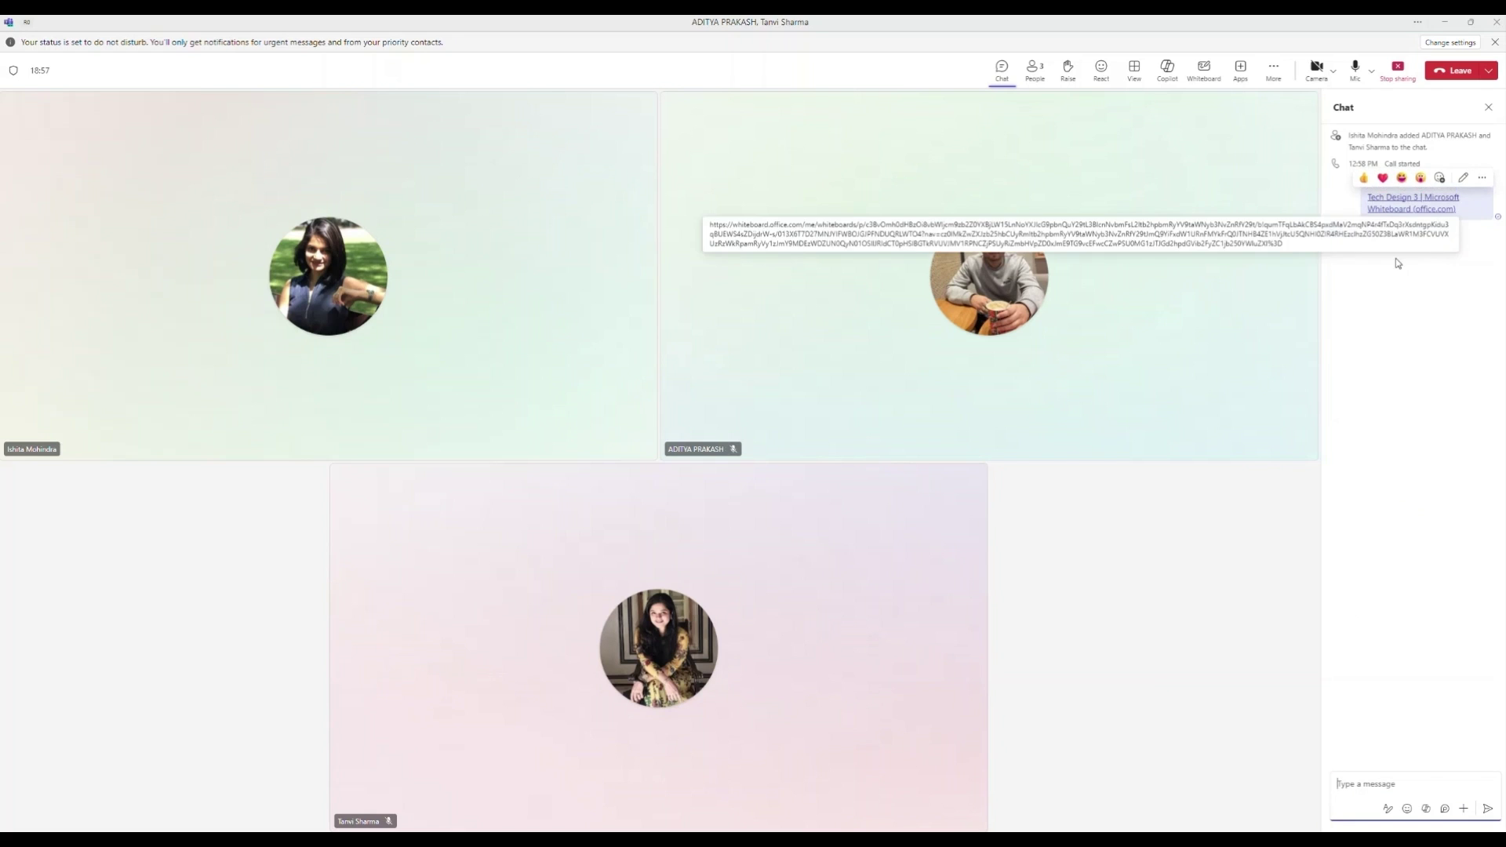
click(1367, 181)
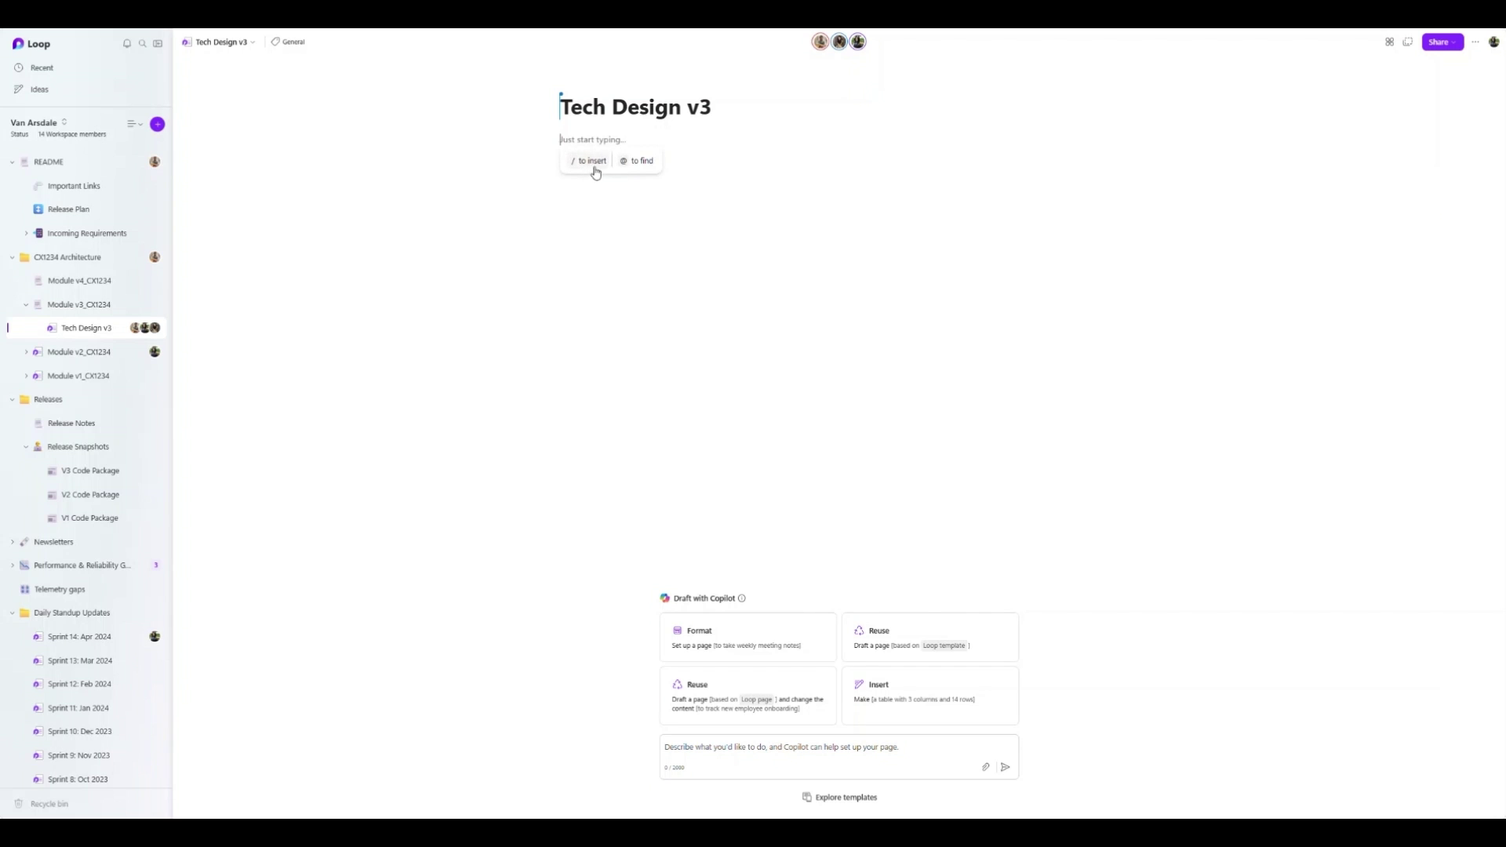
- Insert the Brainstorm whiteboard into the page and zoom in on its content
click(595, 165)
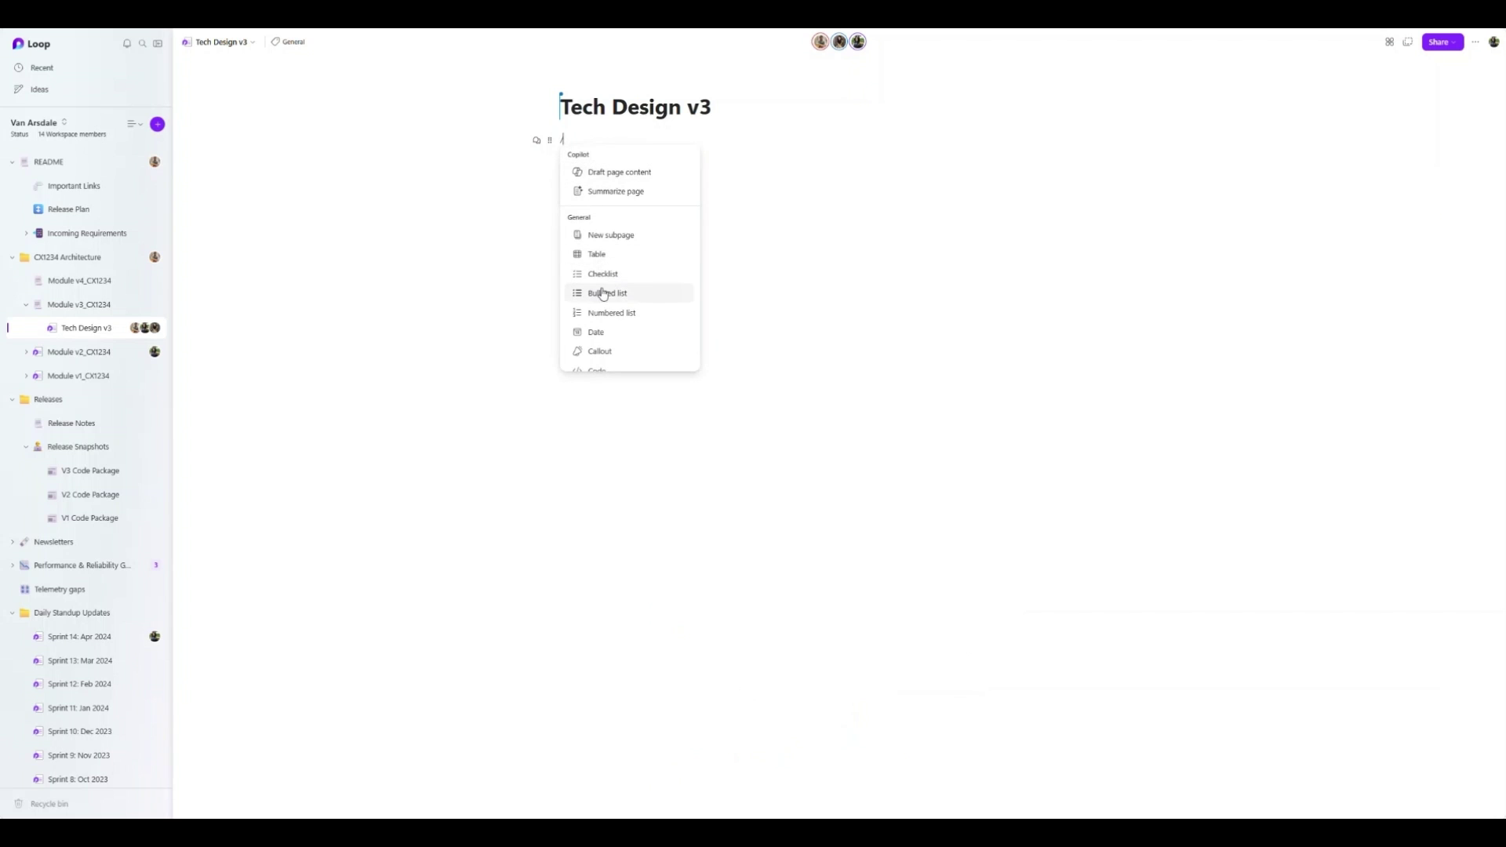
scroll(604, 298, down, 5)
scroll(608, 318, down, 5)
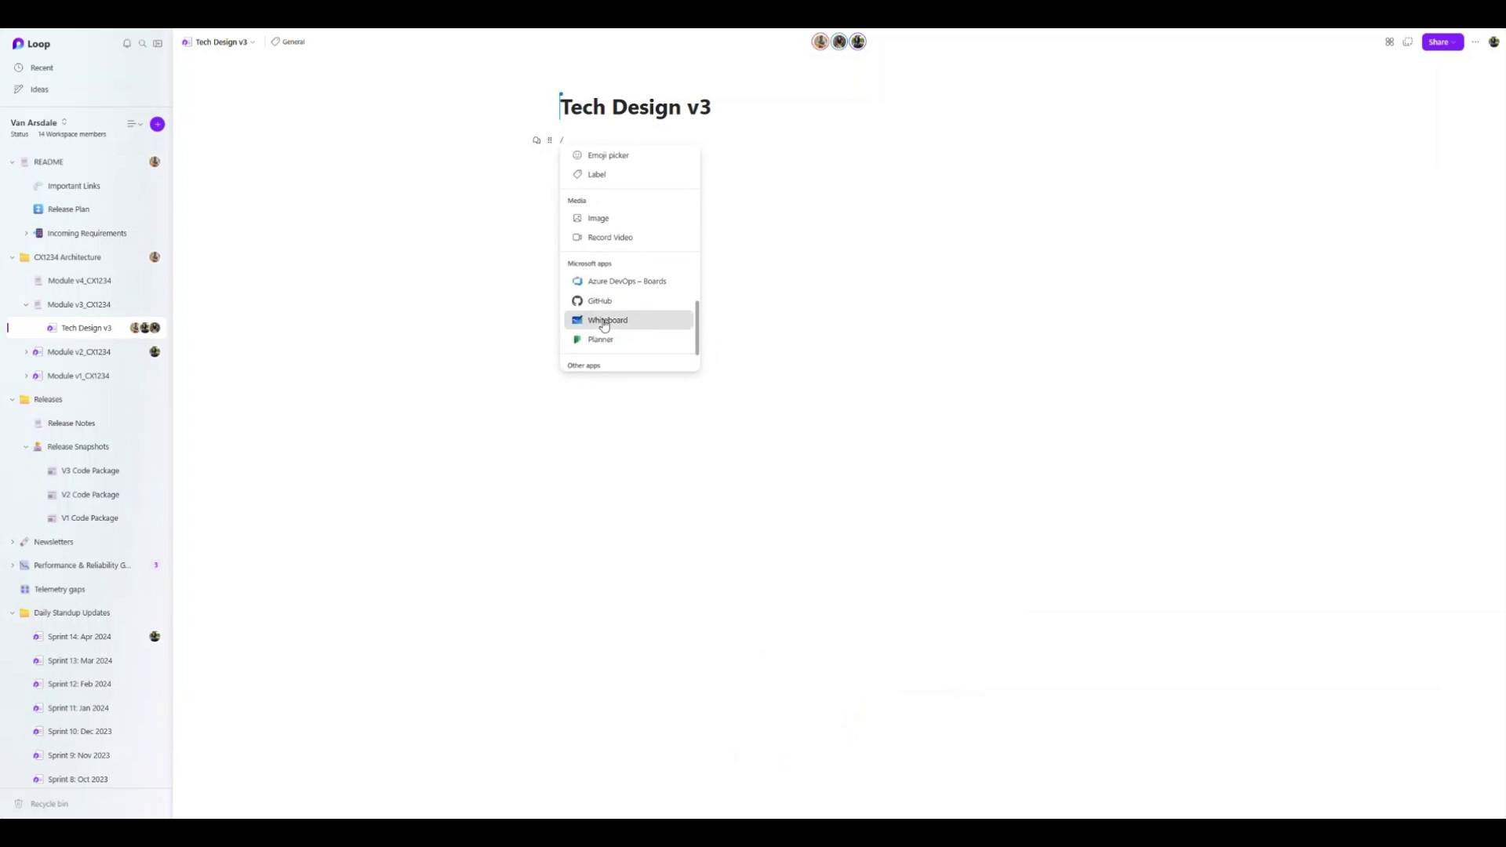
click(607, 319)
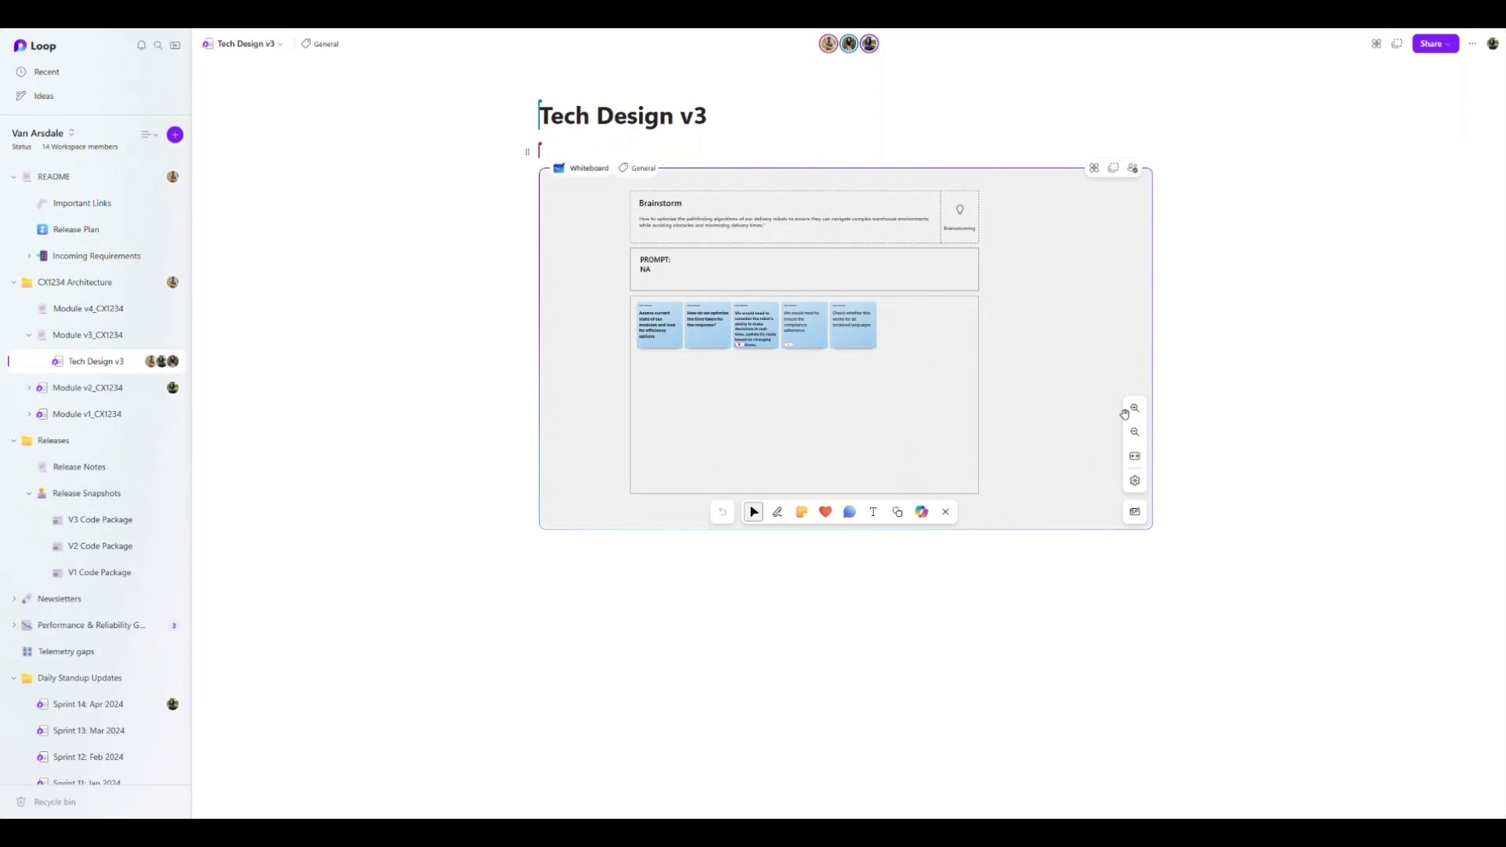
click(1135, 409)
click(1134, 408)
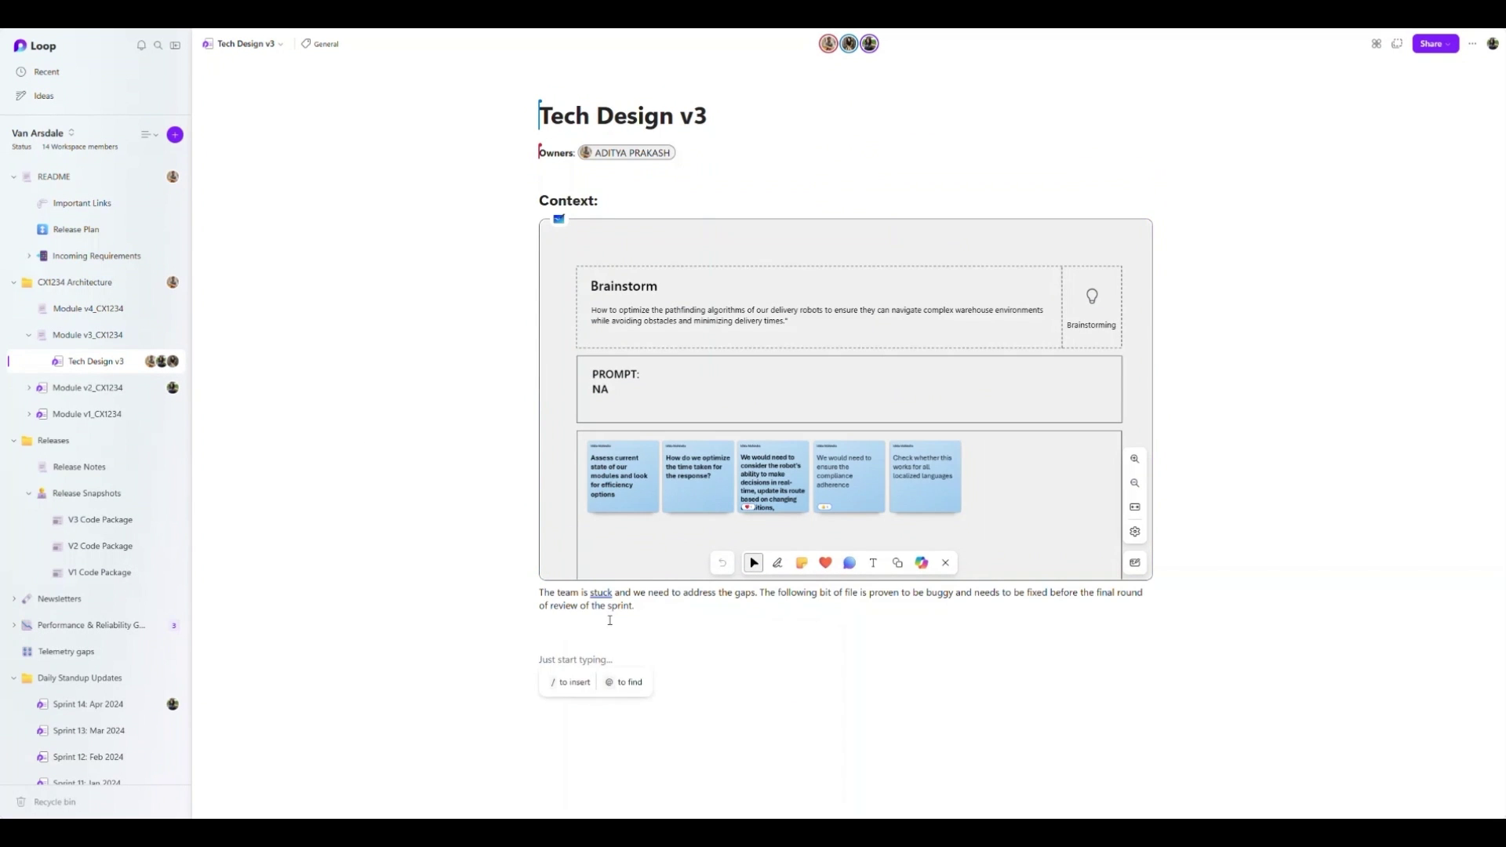
- Add a JavaScript code block containing the pasted webpack config
text(`)
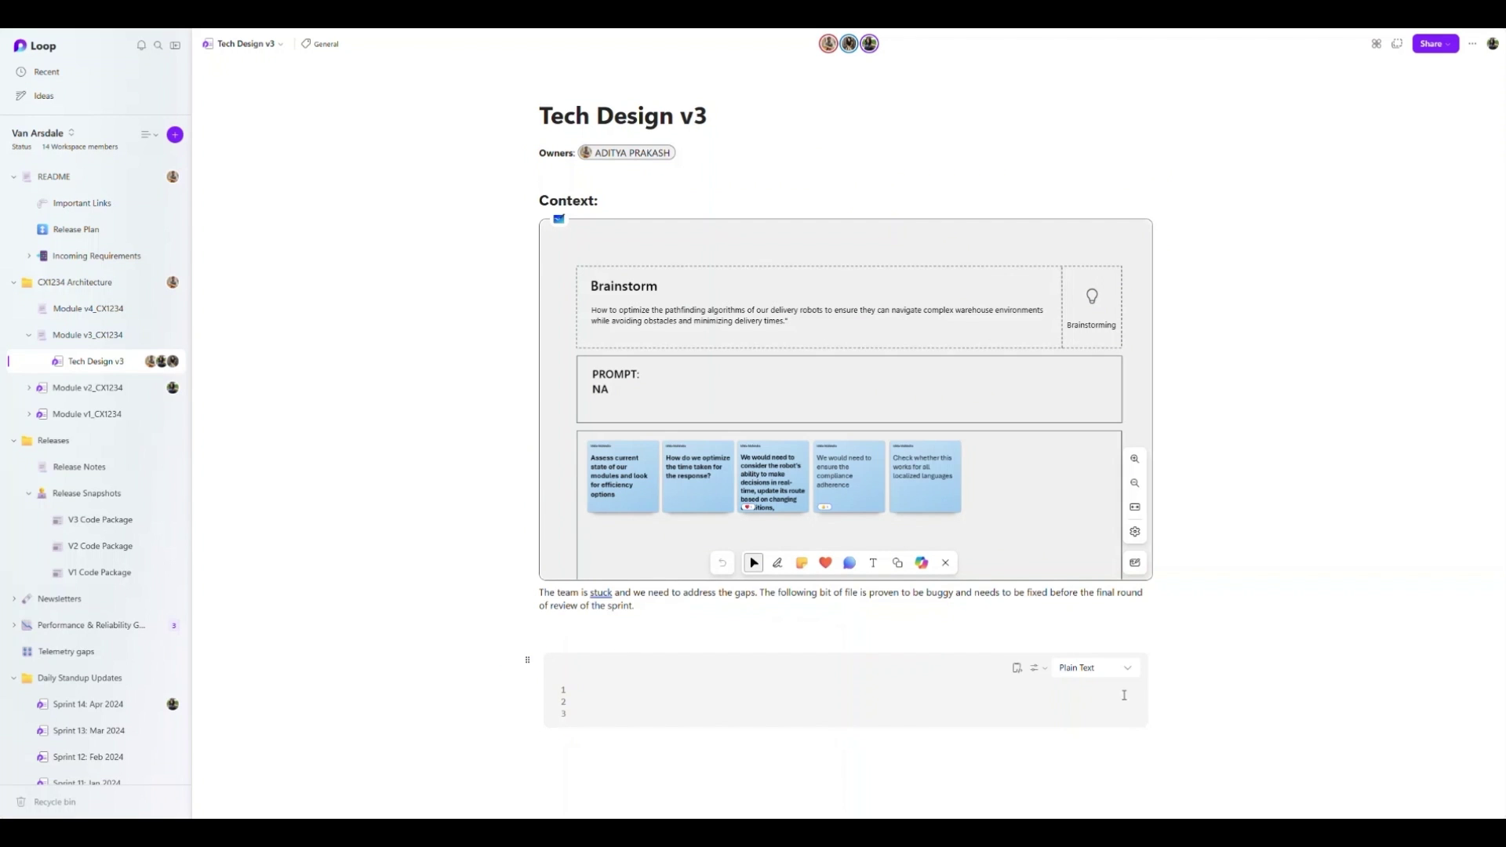
click(1129, 677)
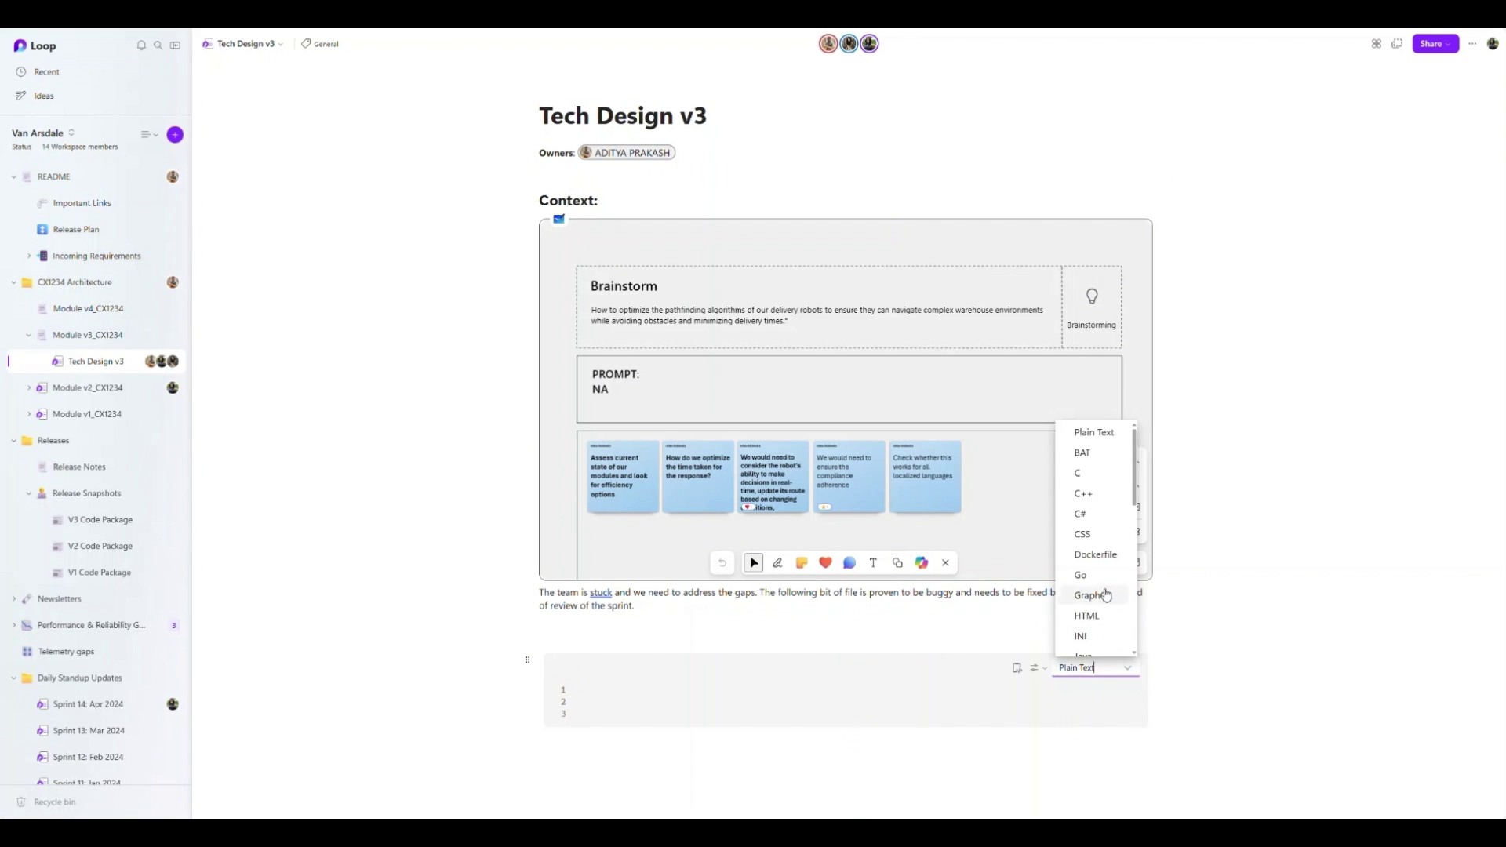
scroll(1114, 580, down, 3)
click(1095, 439)
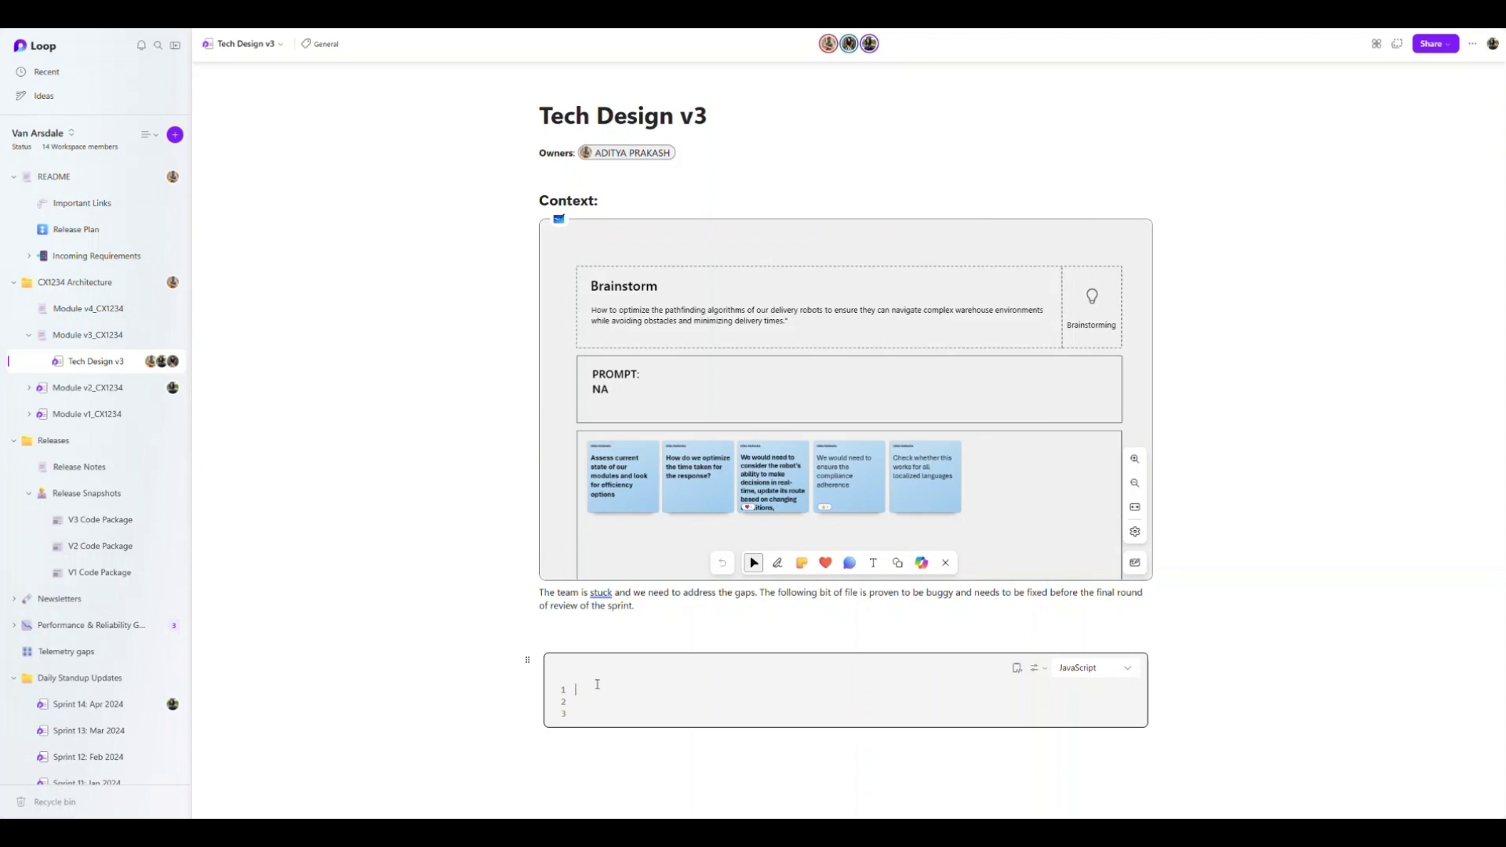
key(ctrl+v)
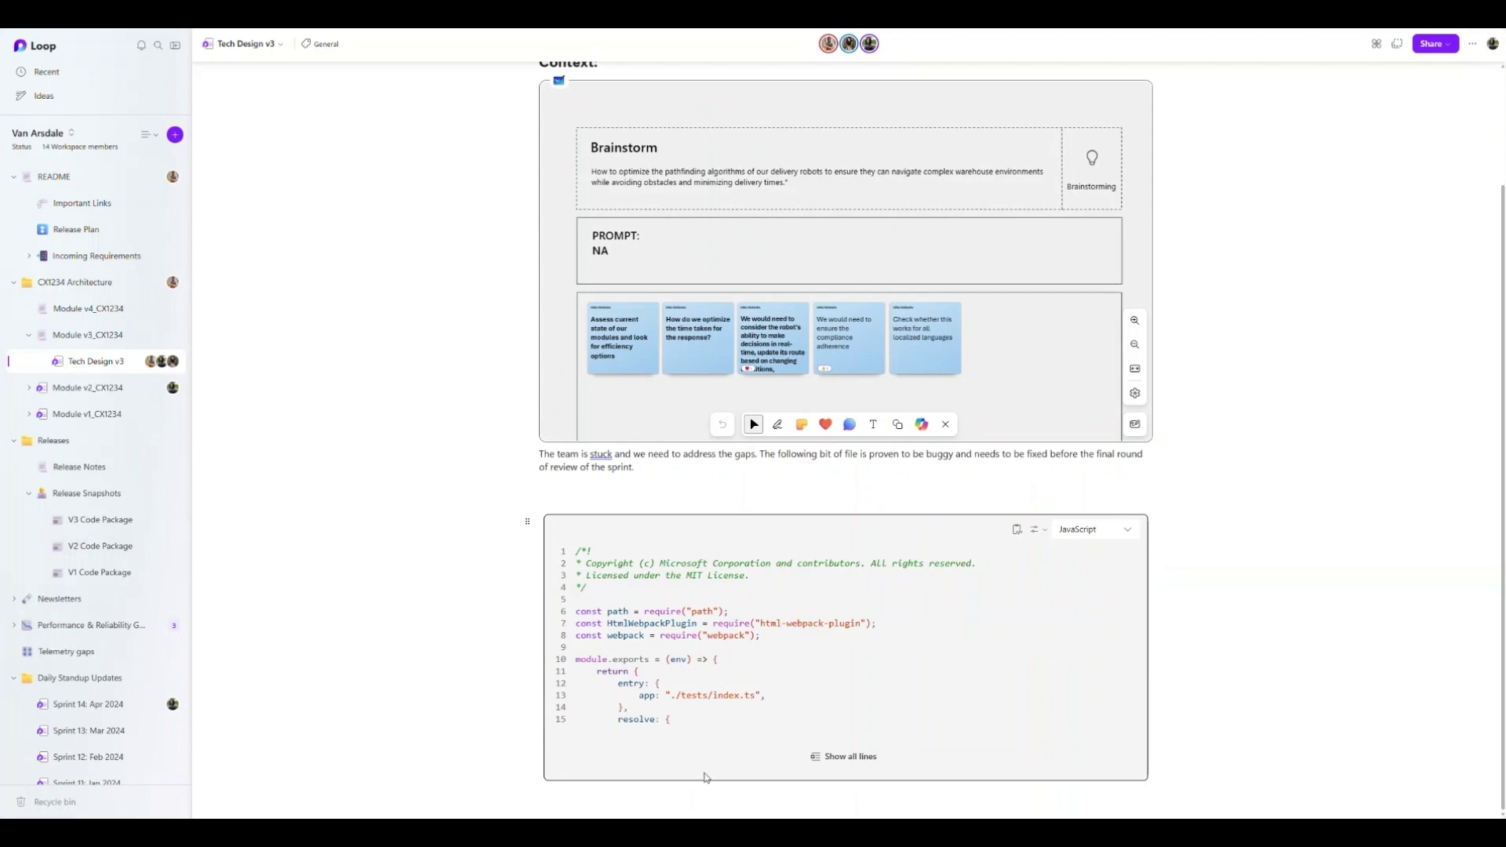
- Add a Tasks table below the code with first task 'New…' assigned to a teammate and dated
click(690, 796)
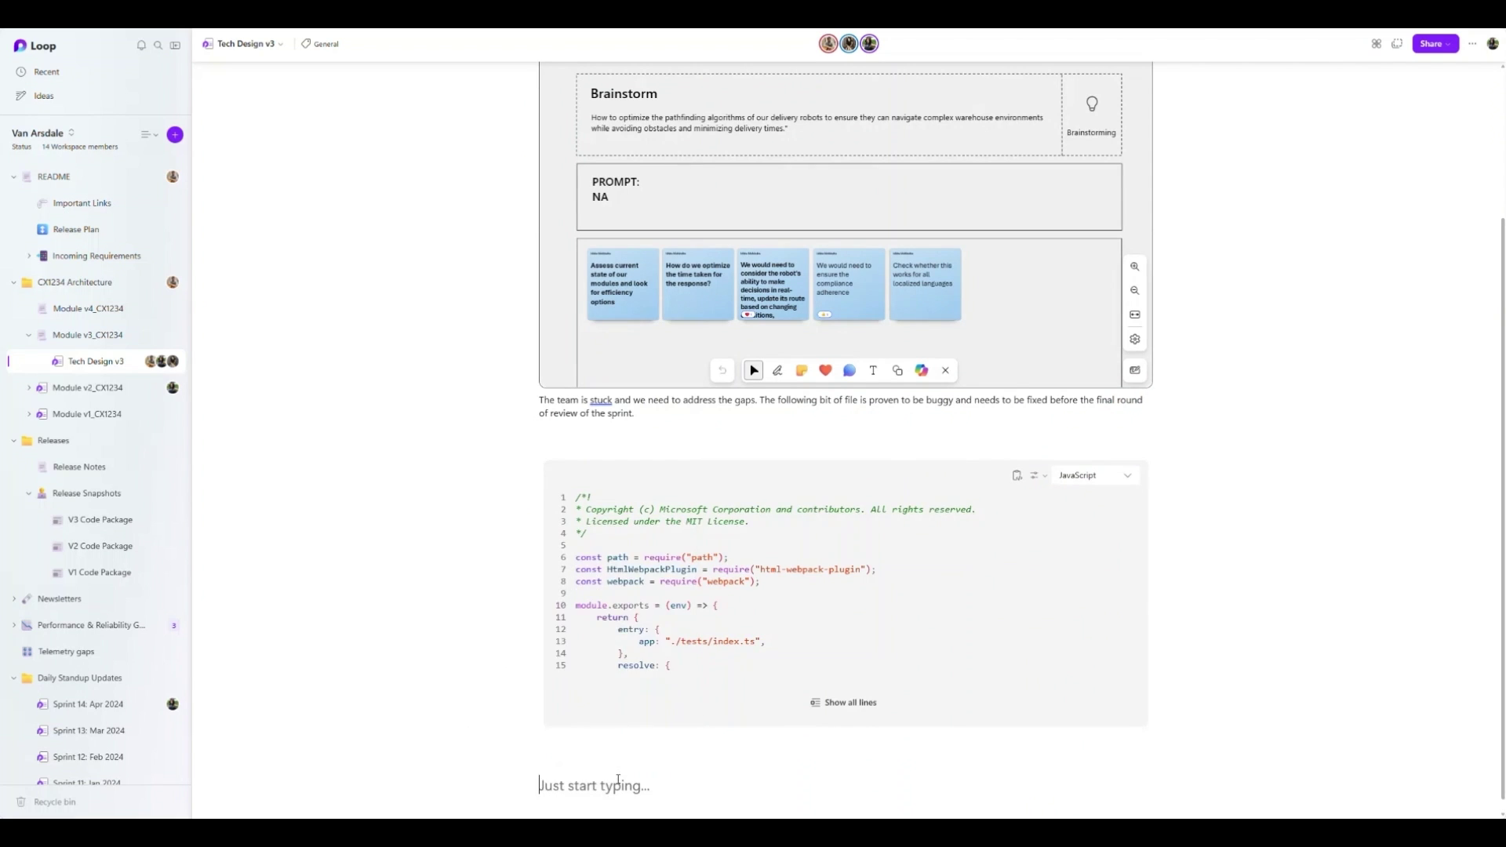
key(ctrl+v)
text(New)
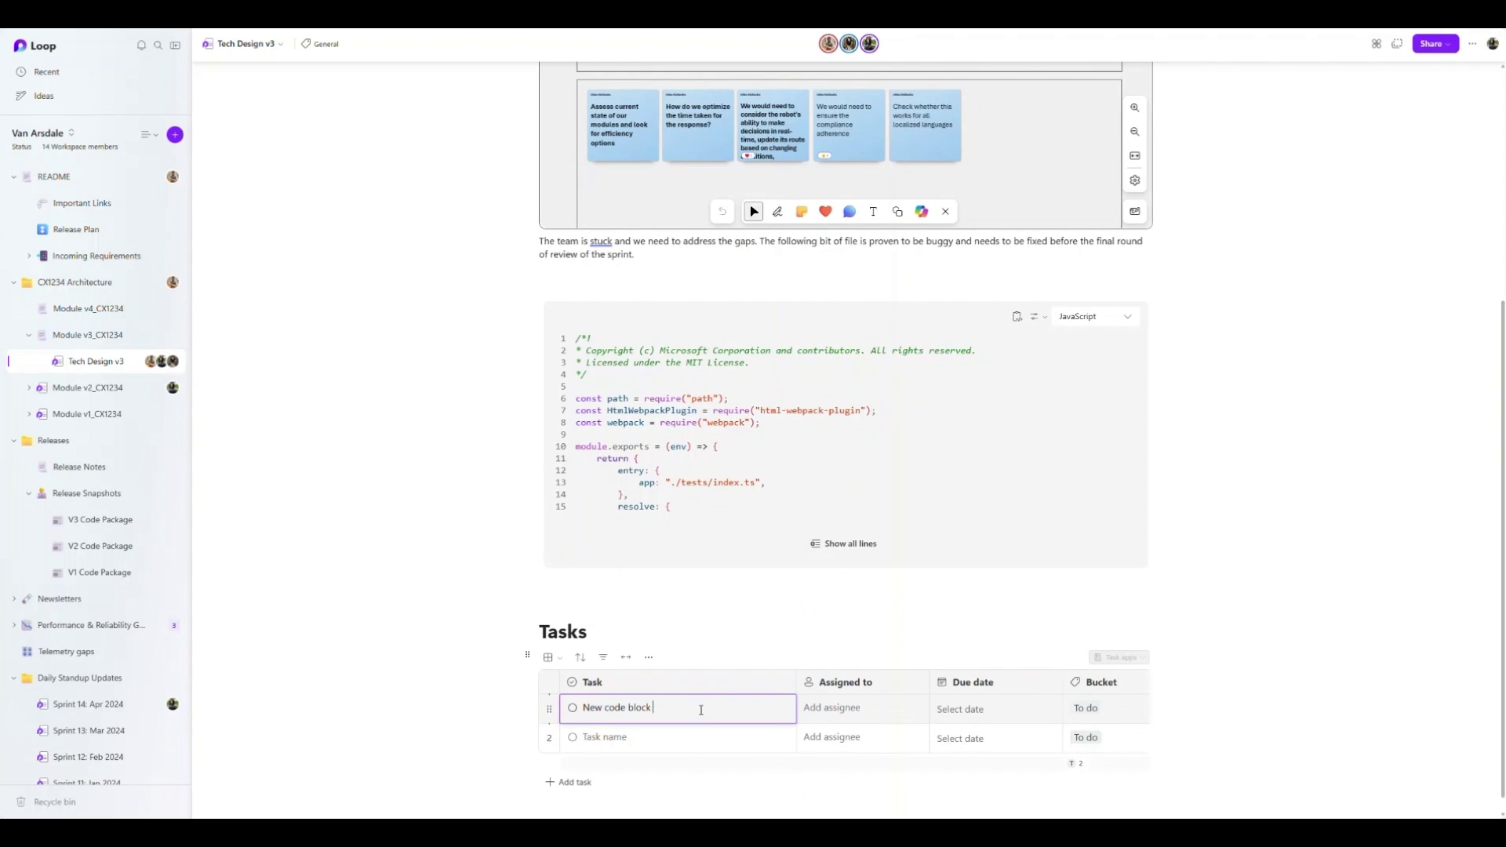
key(Tab)
text(Tanvi)
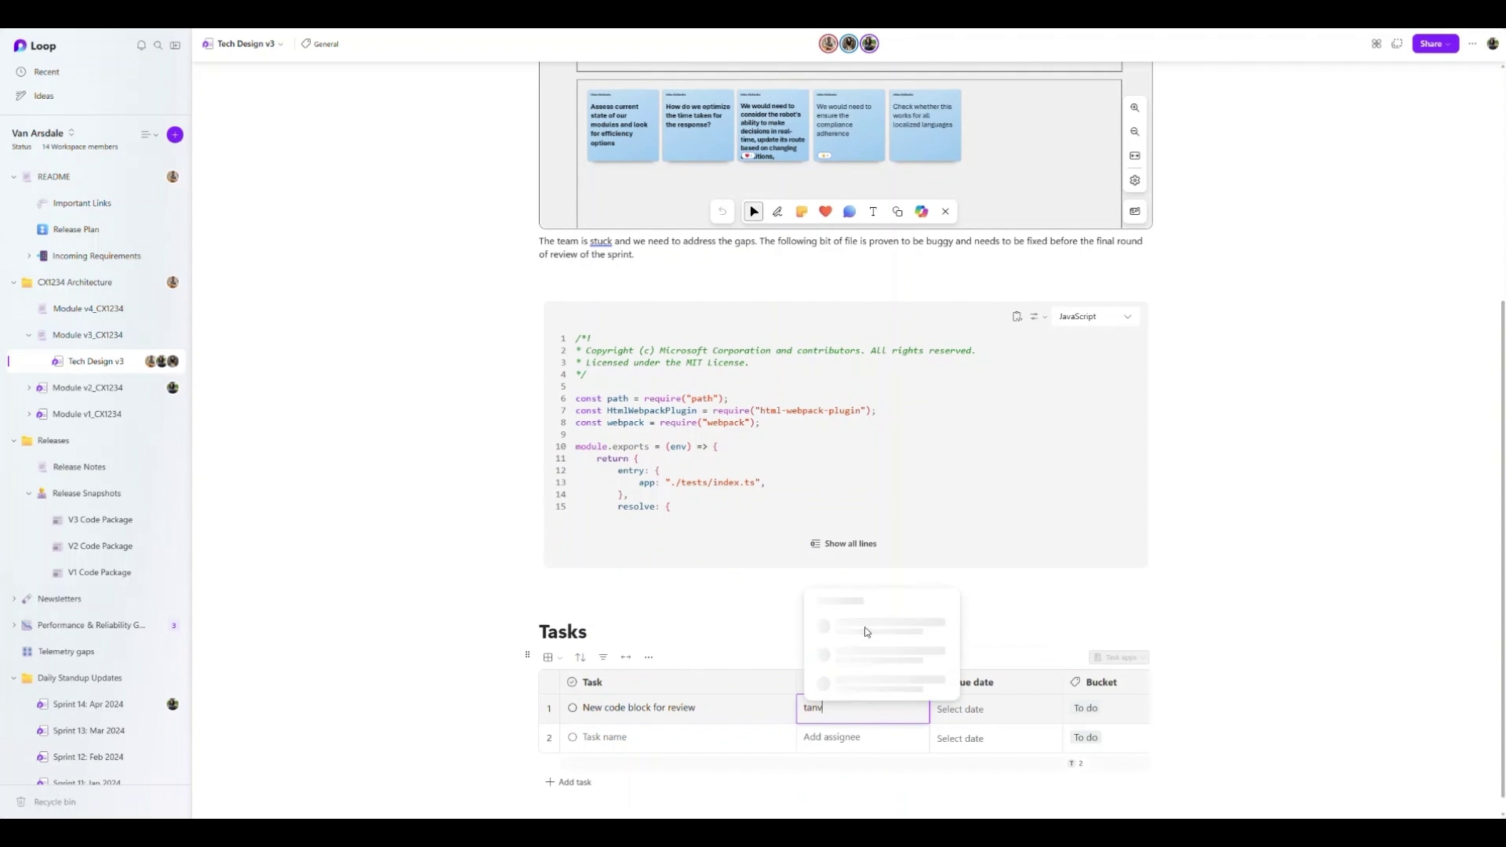
key(Tab)
key(Return)
key(Return)
key(Tab)
key(Tab)
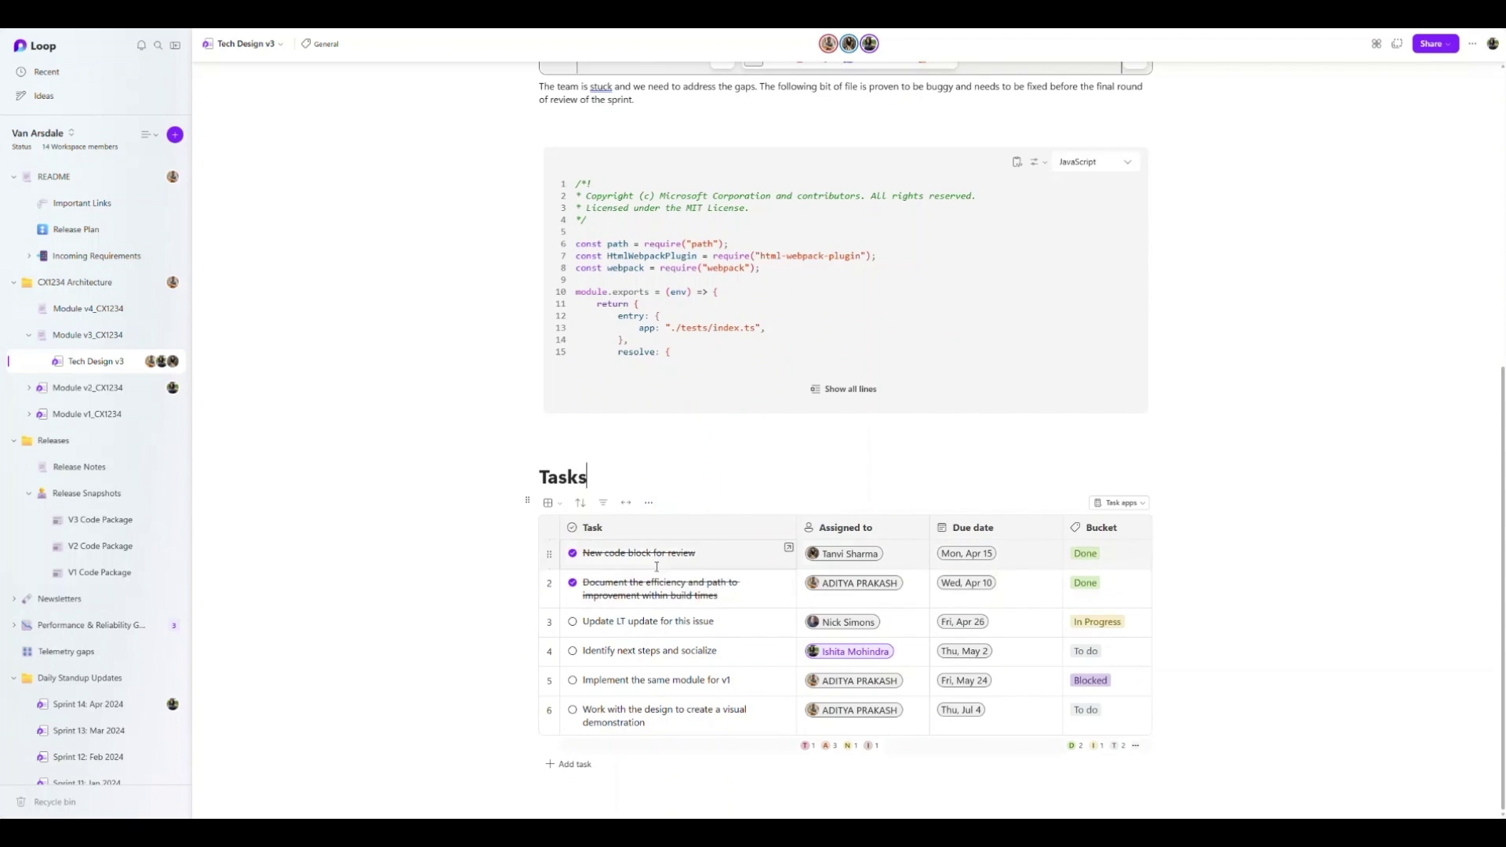
- Expand the code block to show all lines and start a new line below it
click(831, 389)
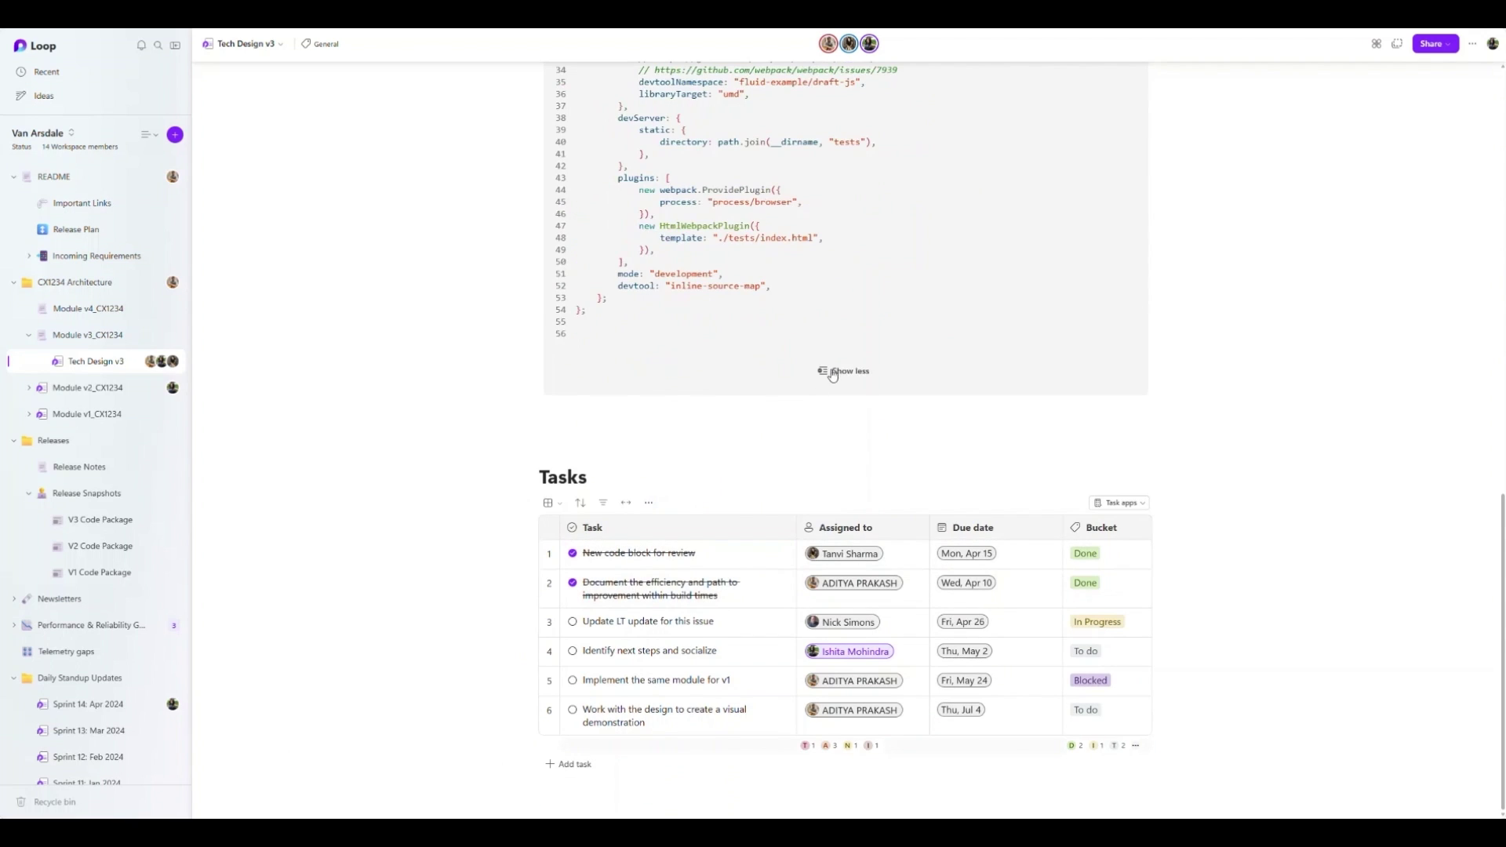
scroll(801, 369, up, 3)
scroll(802, 369, up, 3)
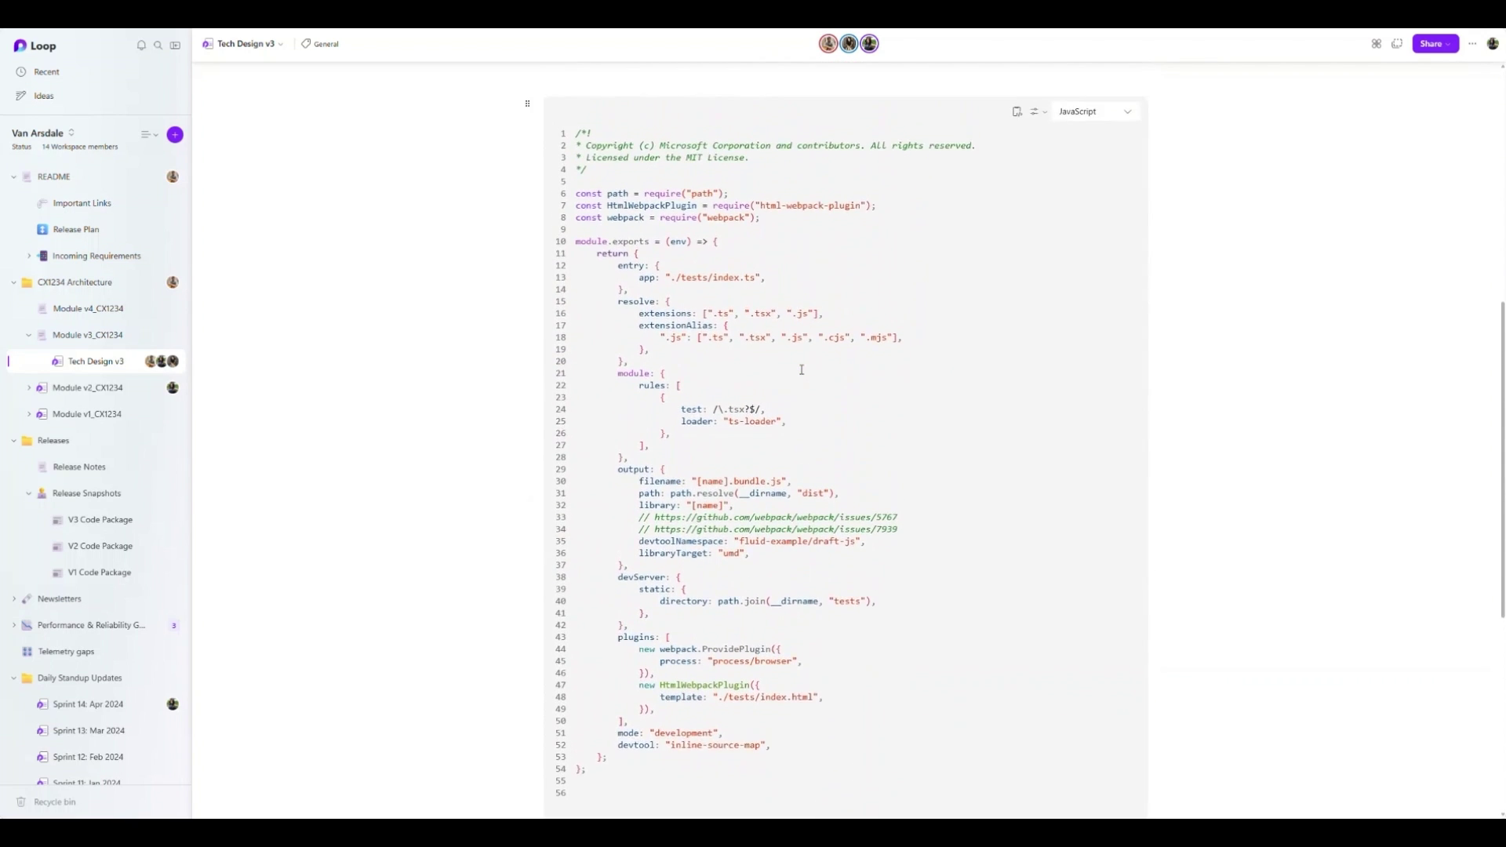
scroll(732, 499, down, 6)
click(670, 502)
- Insert a Voting table and paste in the ideas
text(/)
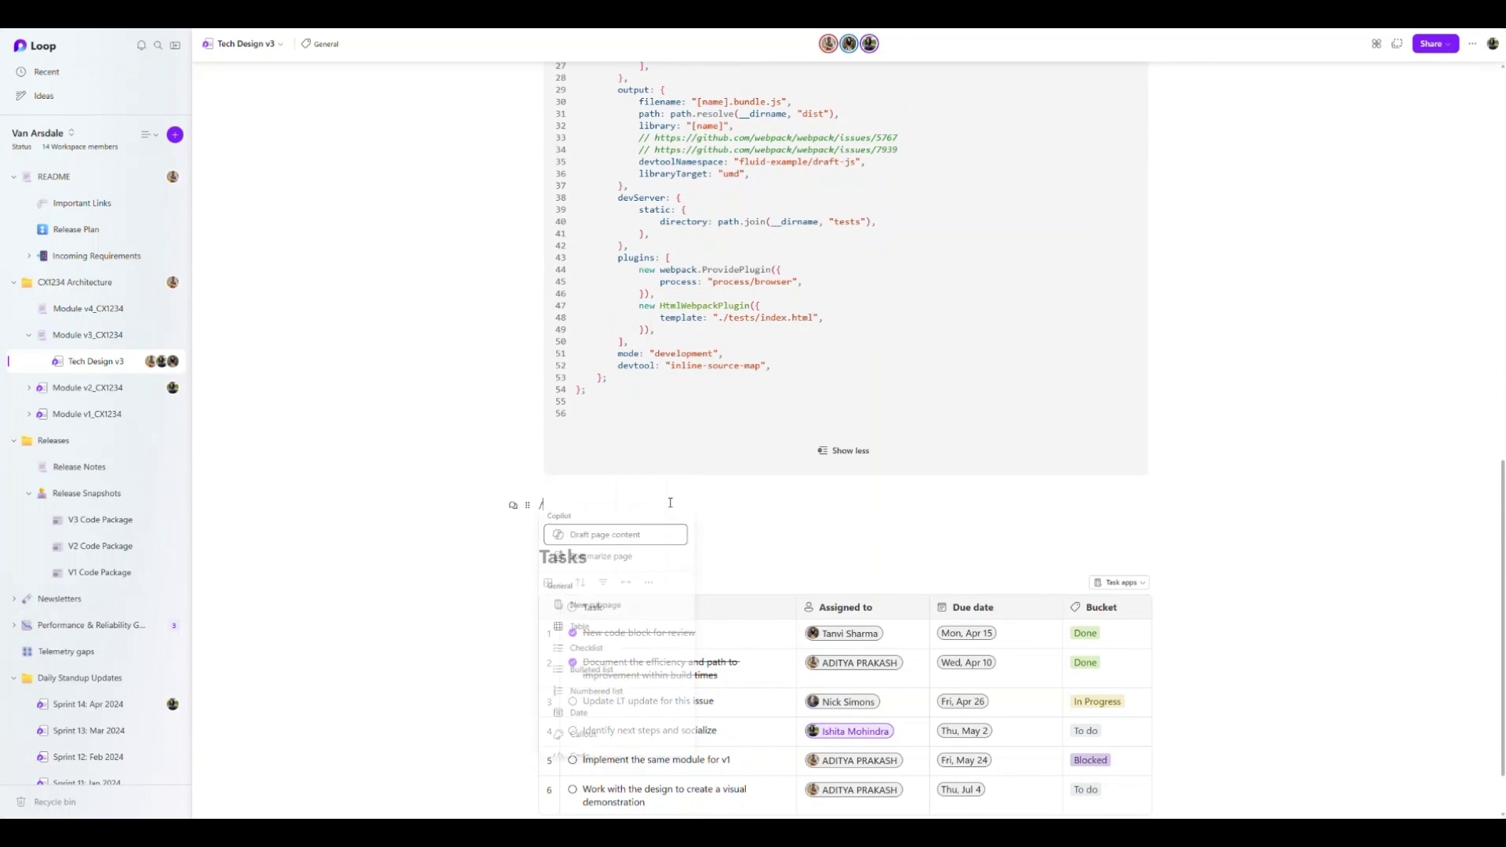
text(votin)
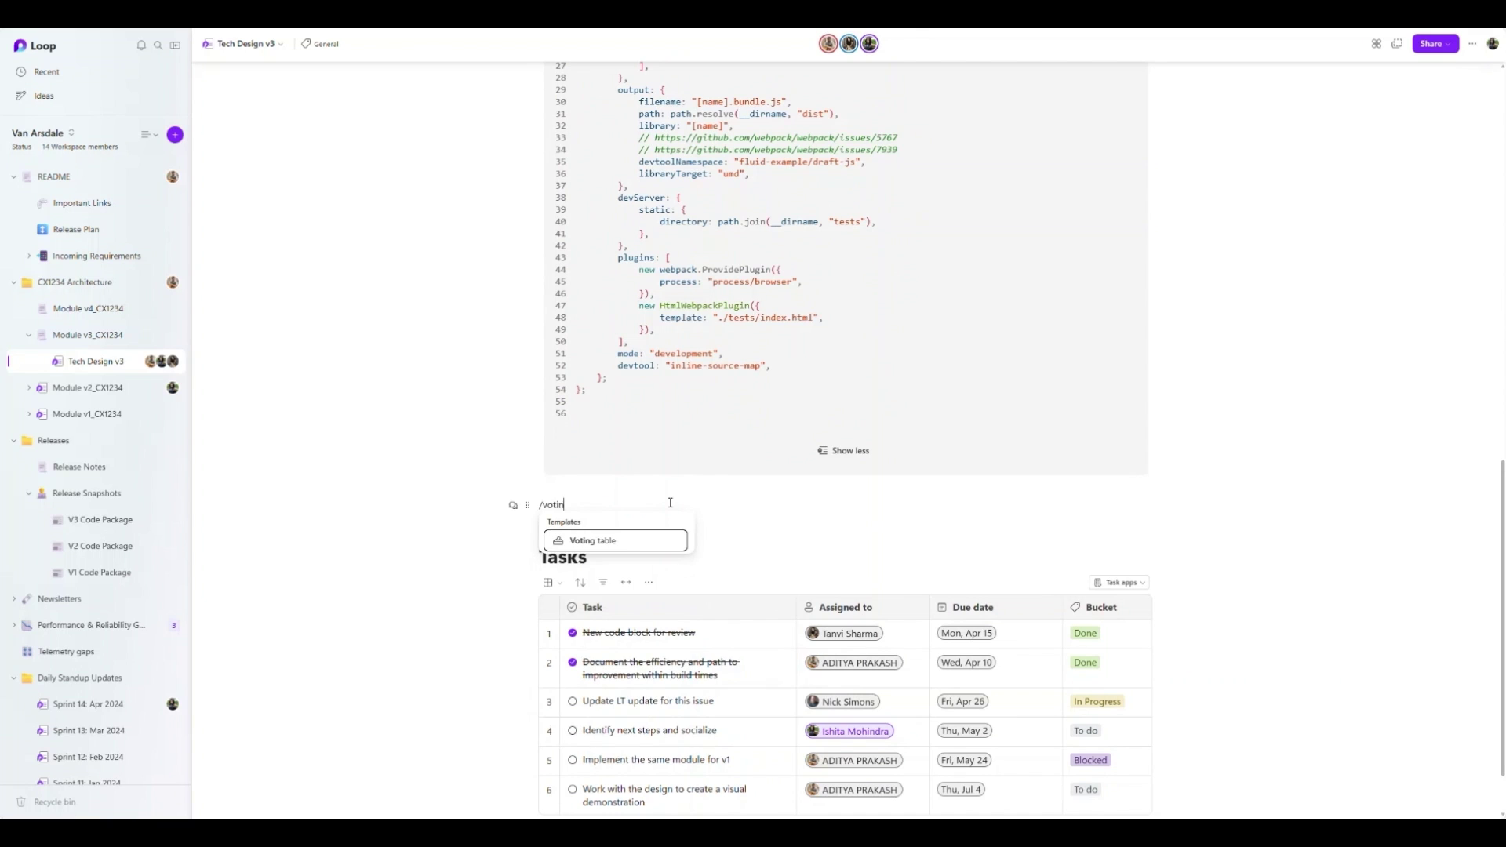
key(Return)
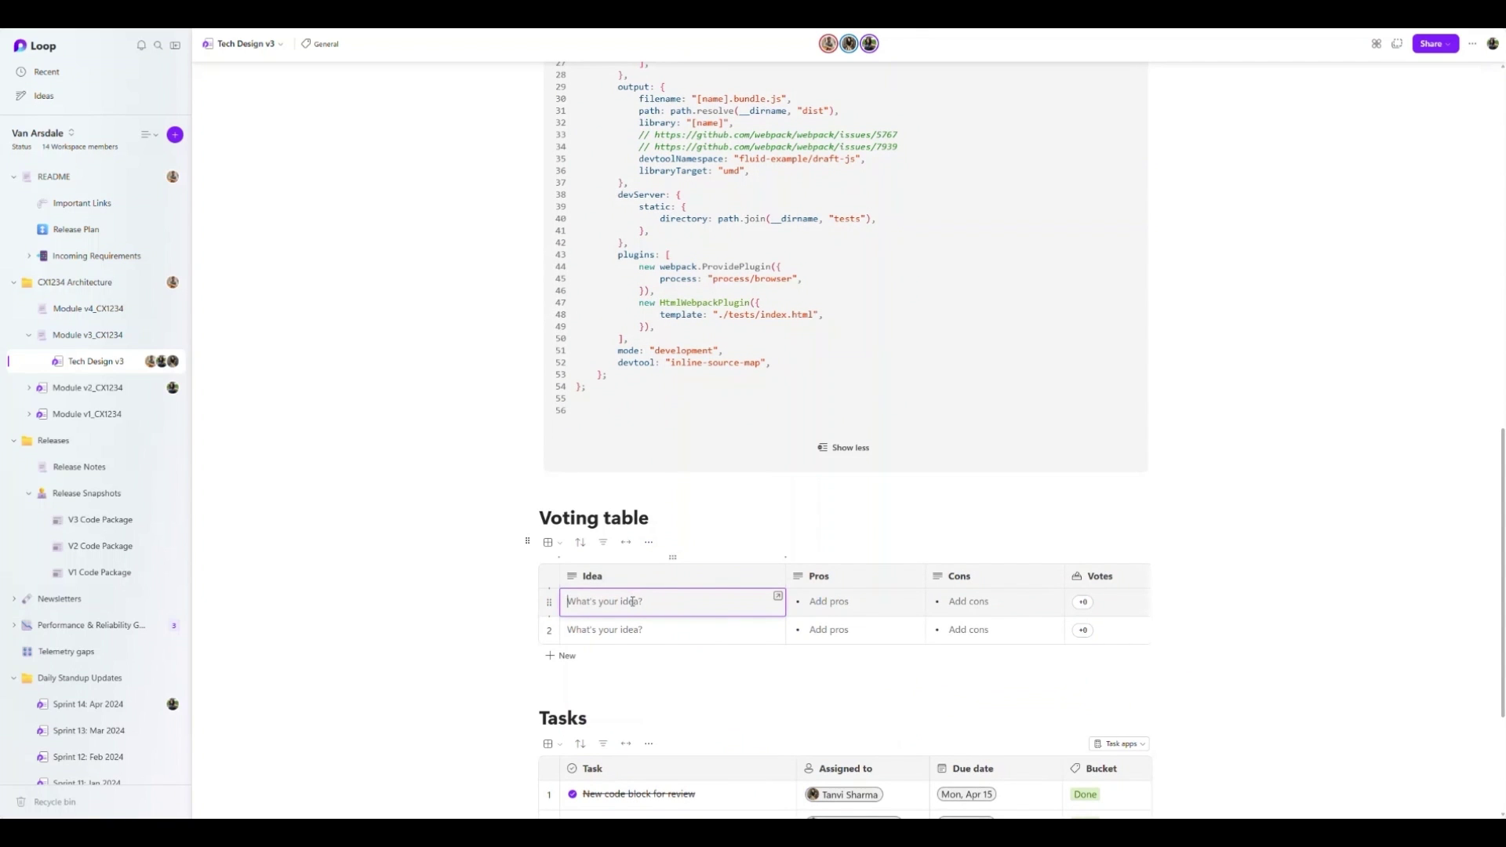
text(Assess current state of our modules and look for efficiency options)
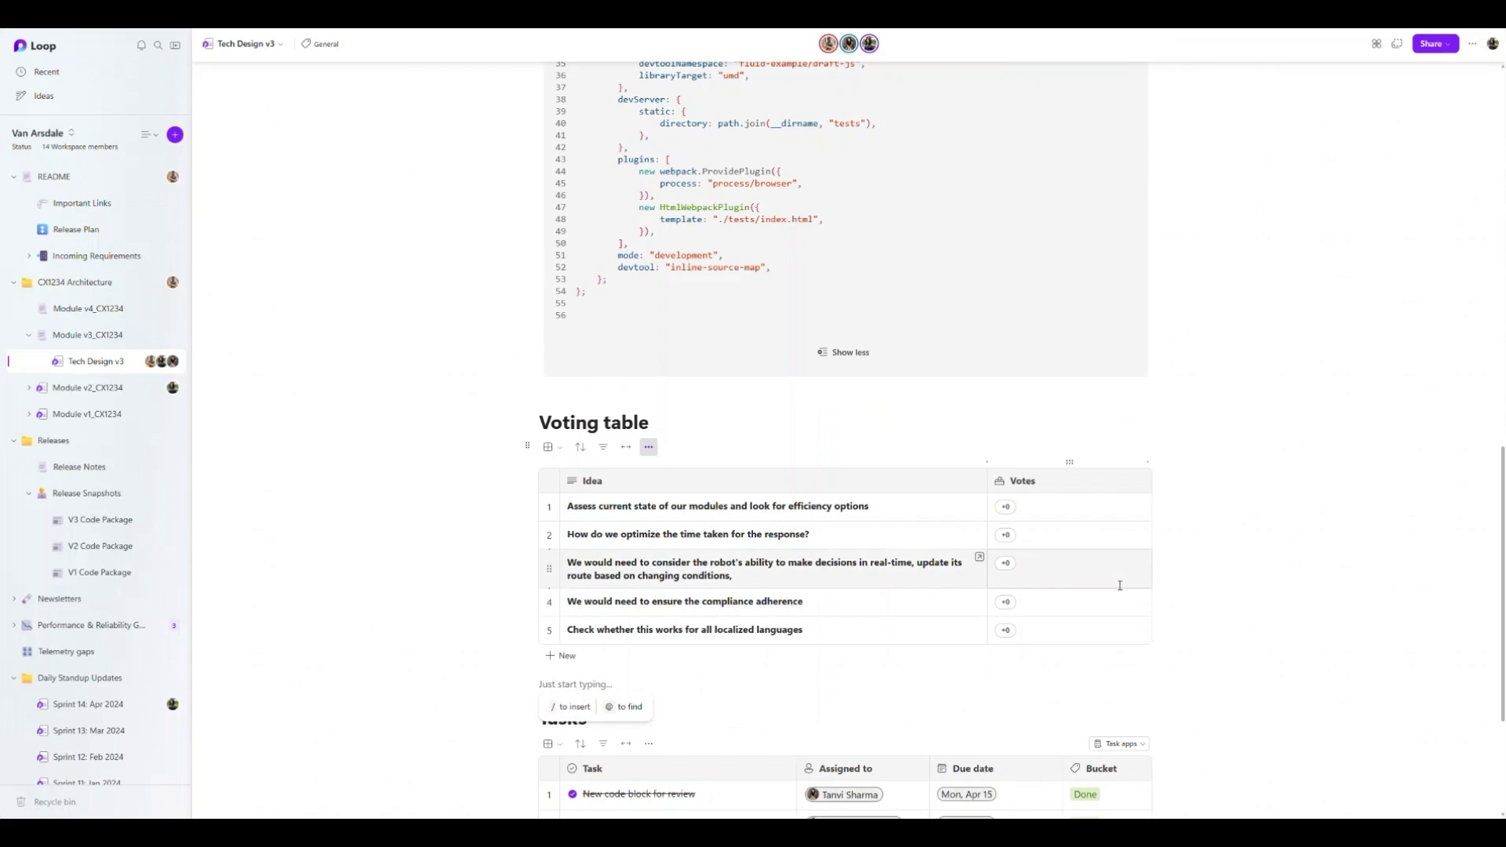
- Vote for the first idea and the robot real-time decision idea
click(1006, 507)
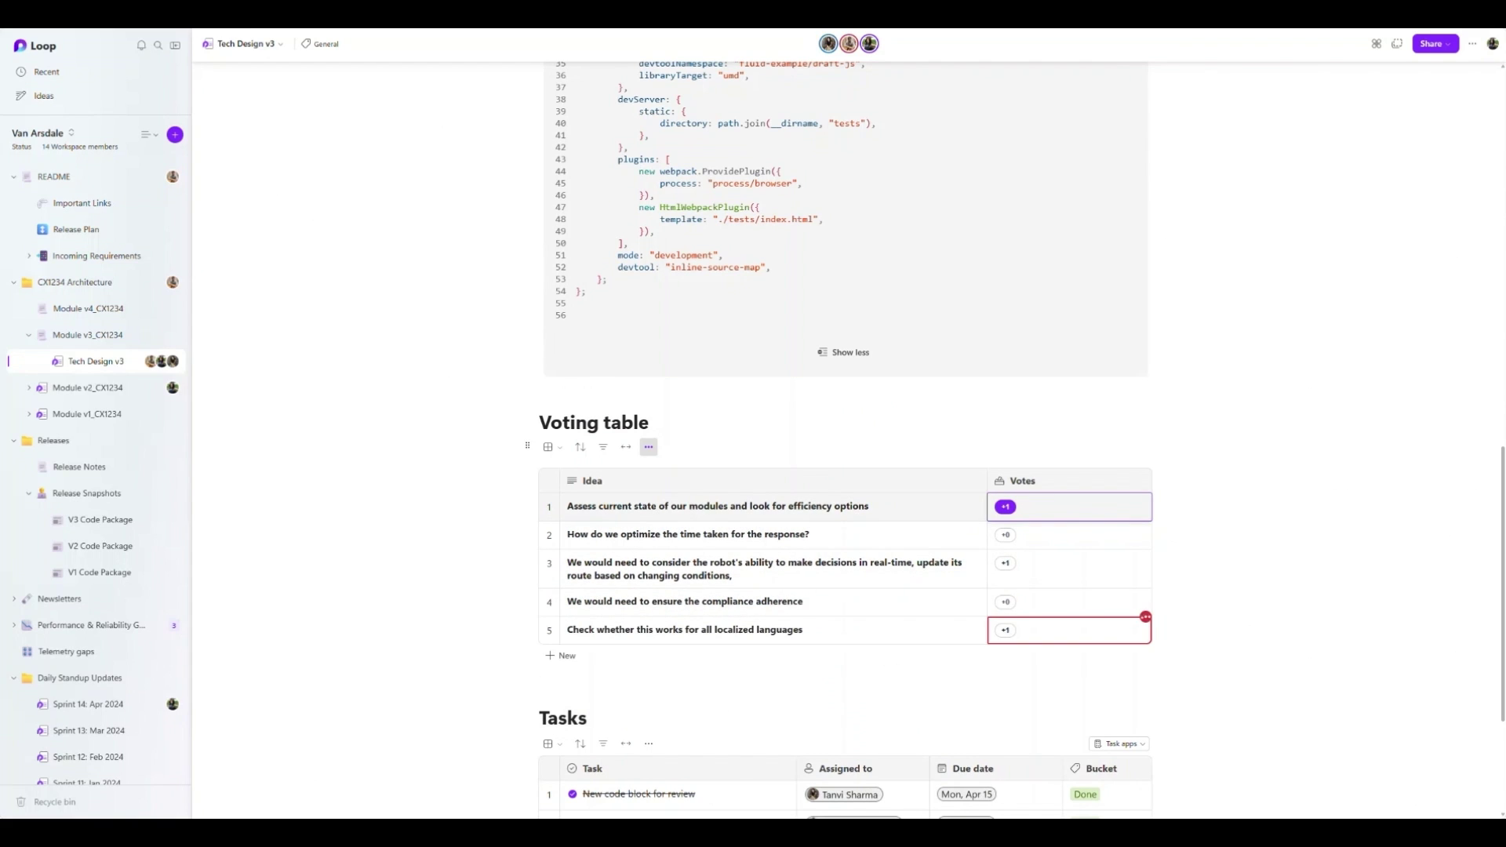
click(1006, 563)
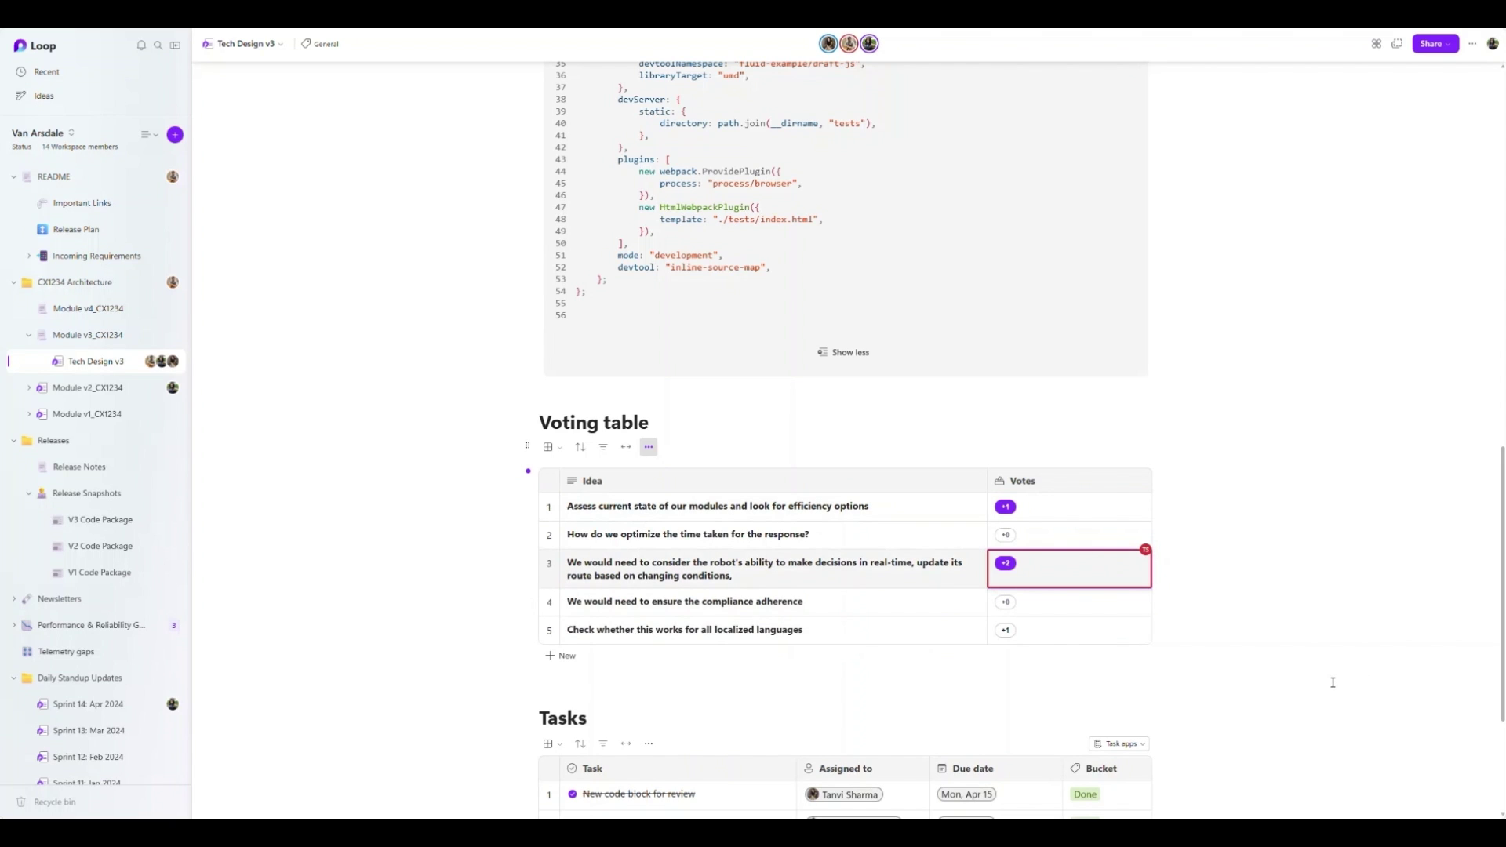
scroll(592, 220, up, 8)
click(589, 221)
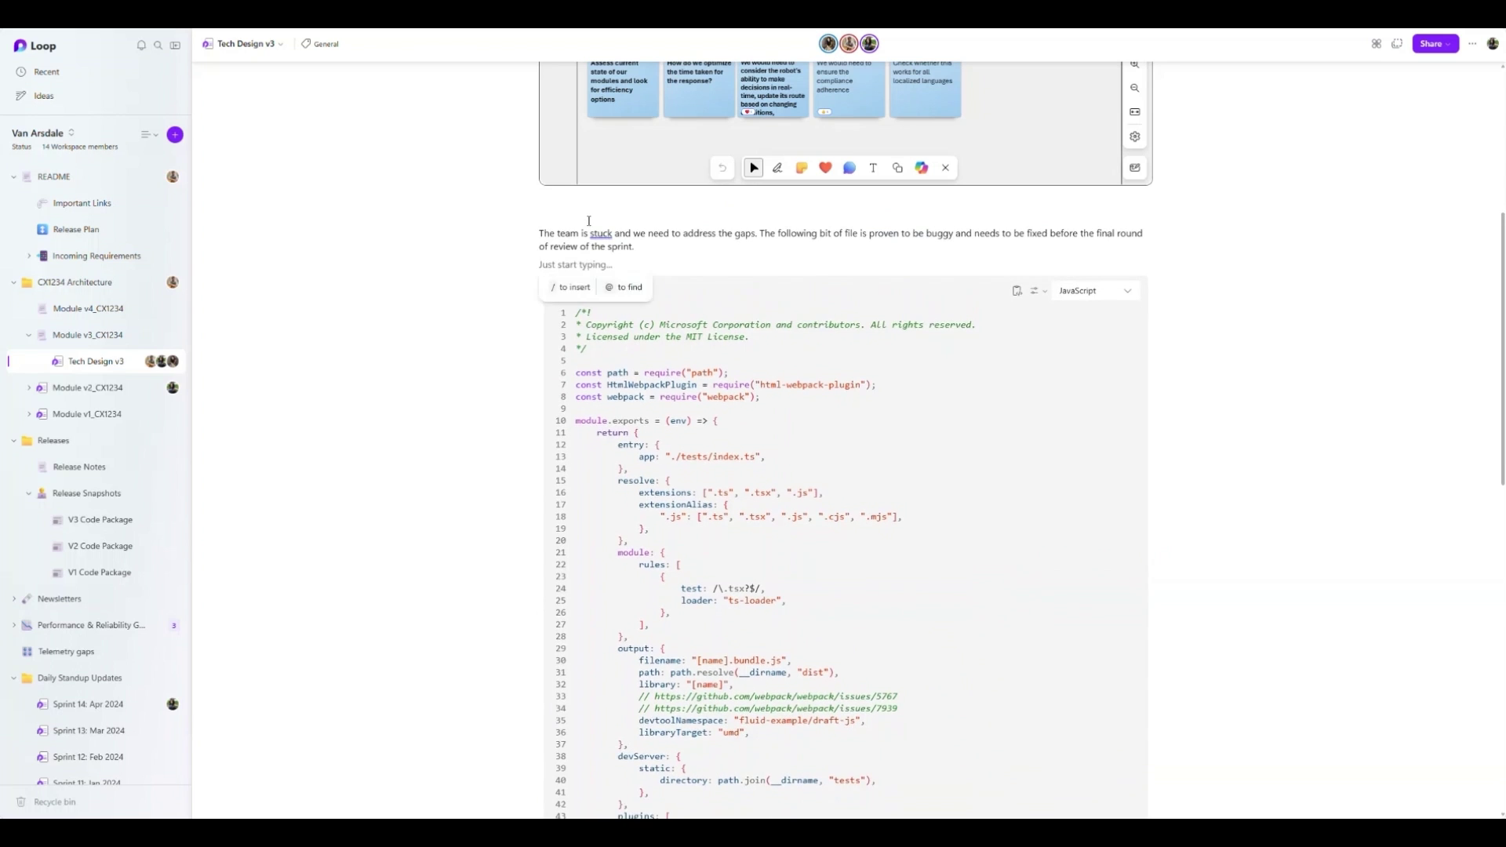
click(513, 234)
text(@Aditya)
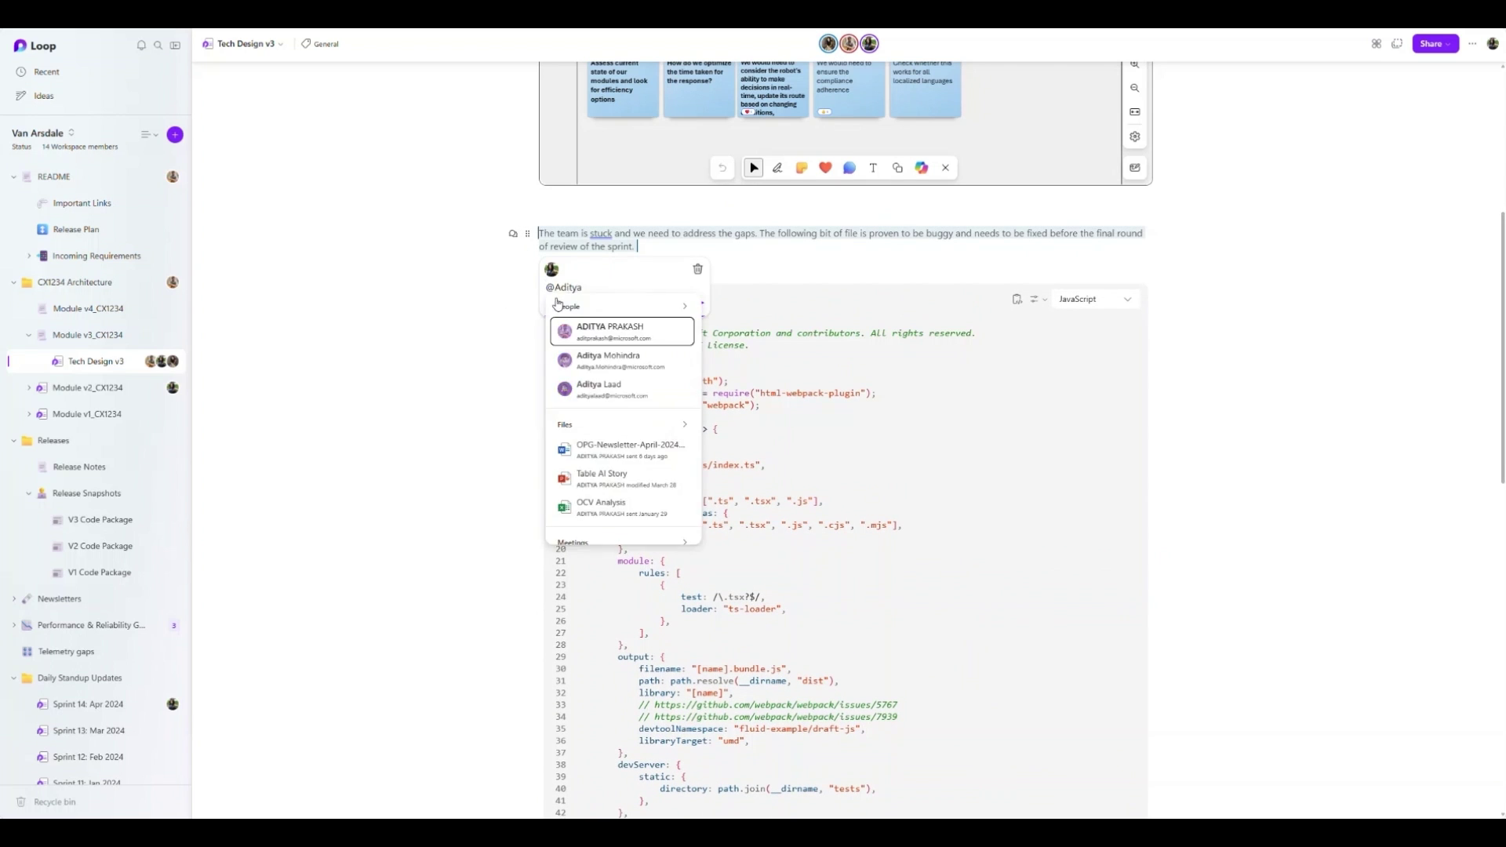
key(Return)
text(Reviewed)
click(697, 305)
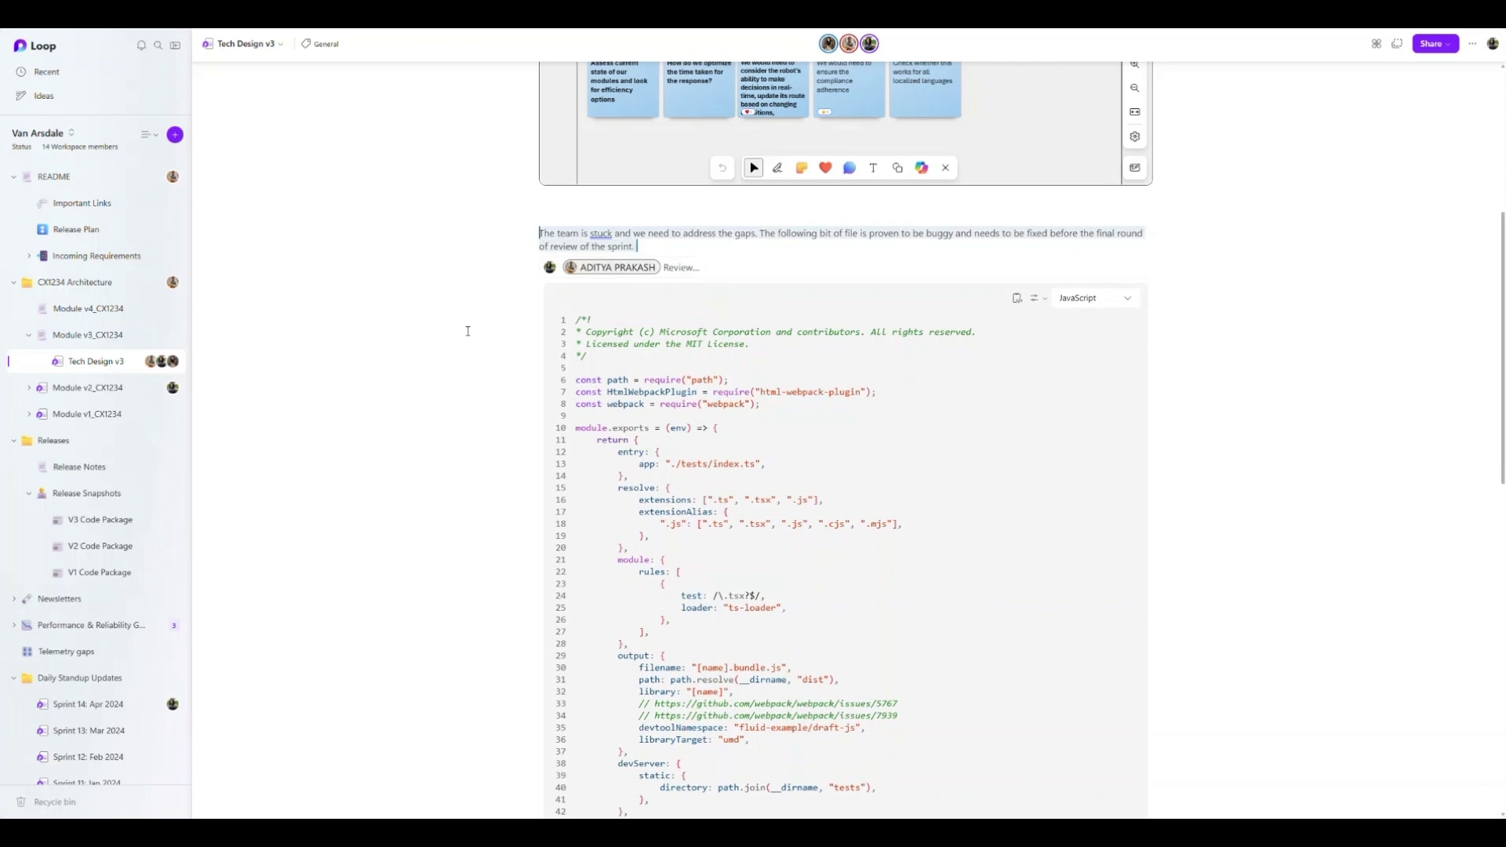
click(676, 267)
text(@n)
key(Return)
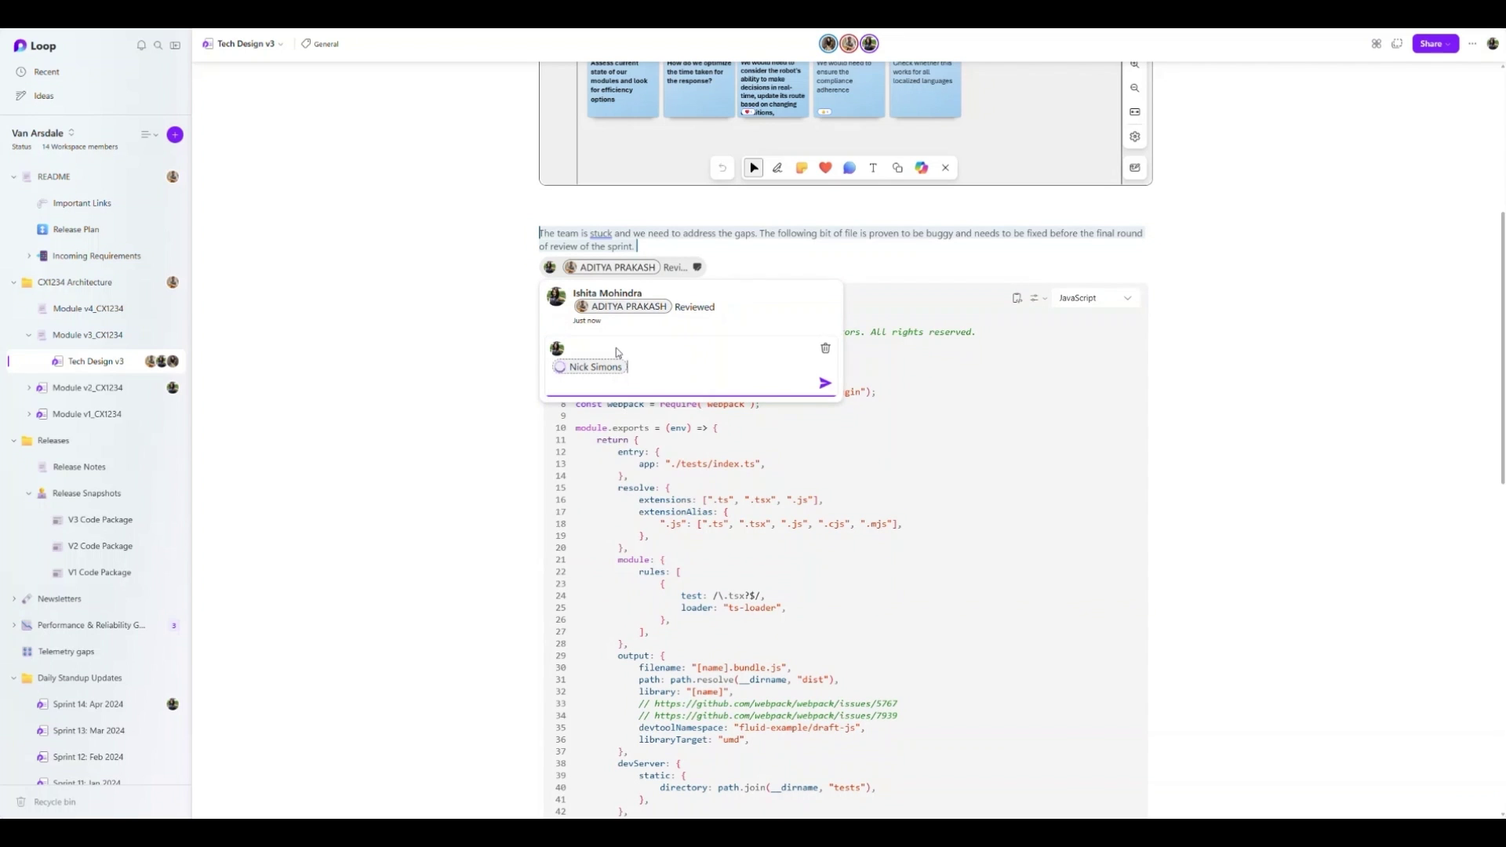
text(we are blocked here, could you help us proceed?)
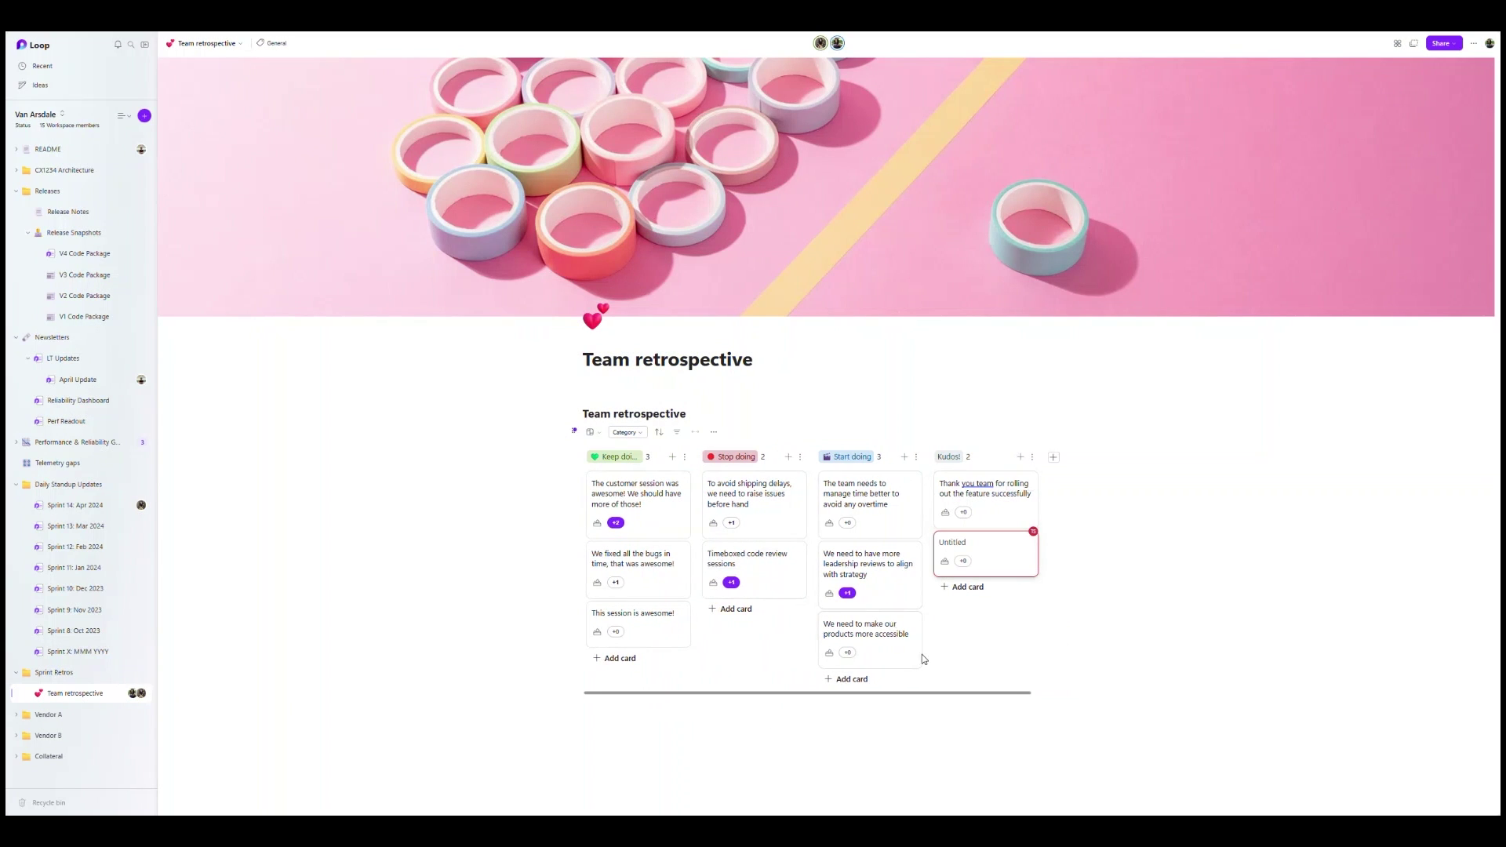
- Title the Start doing card '15 min standups!' and delete the empty extra cards
click(734, 609)
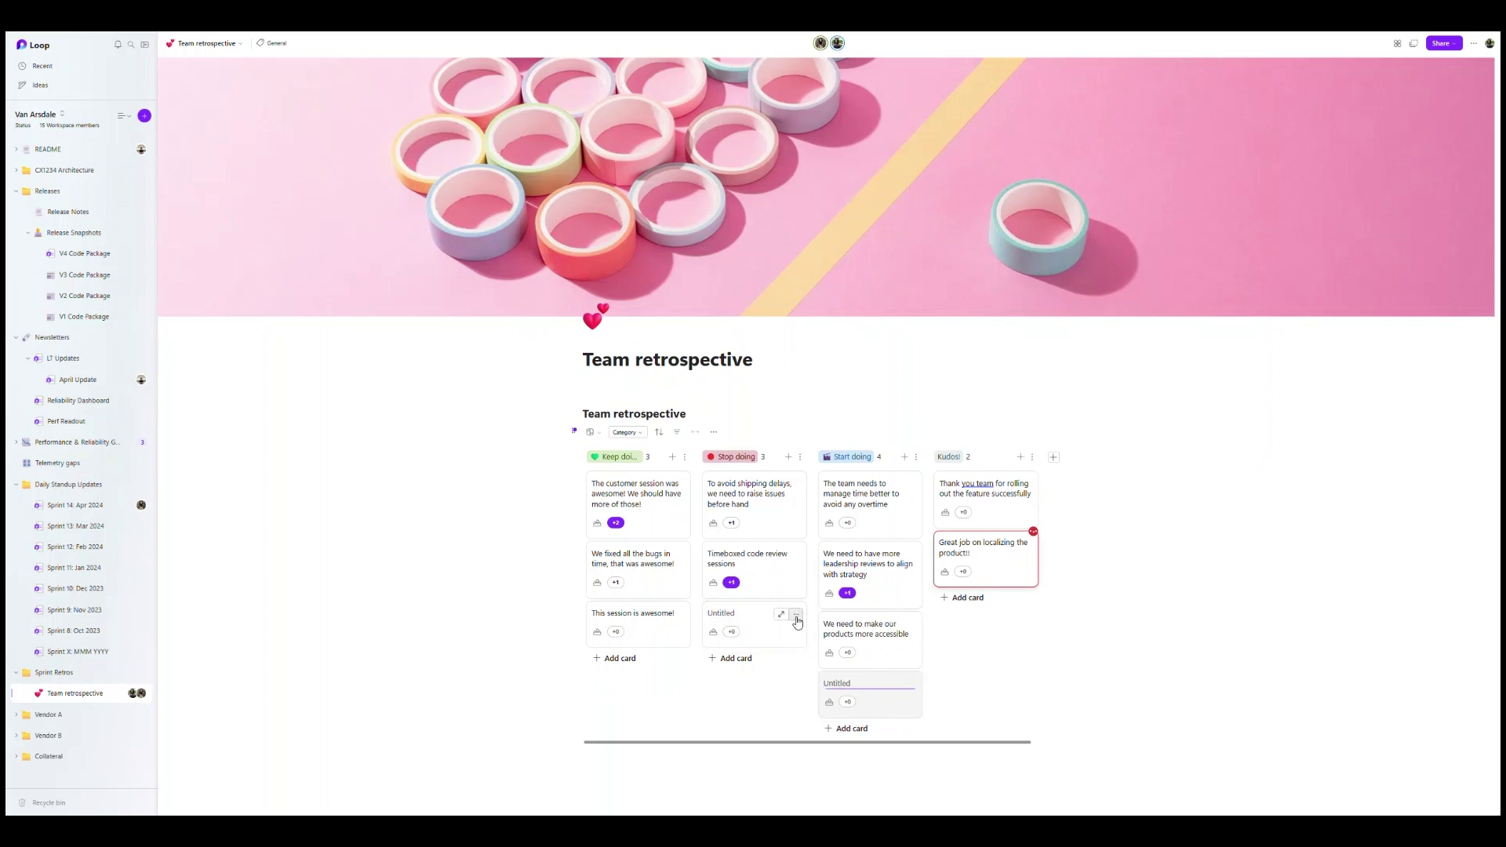
click(796, 614)
click(829, 714)
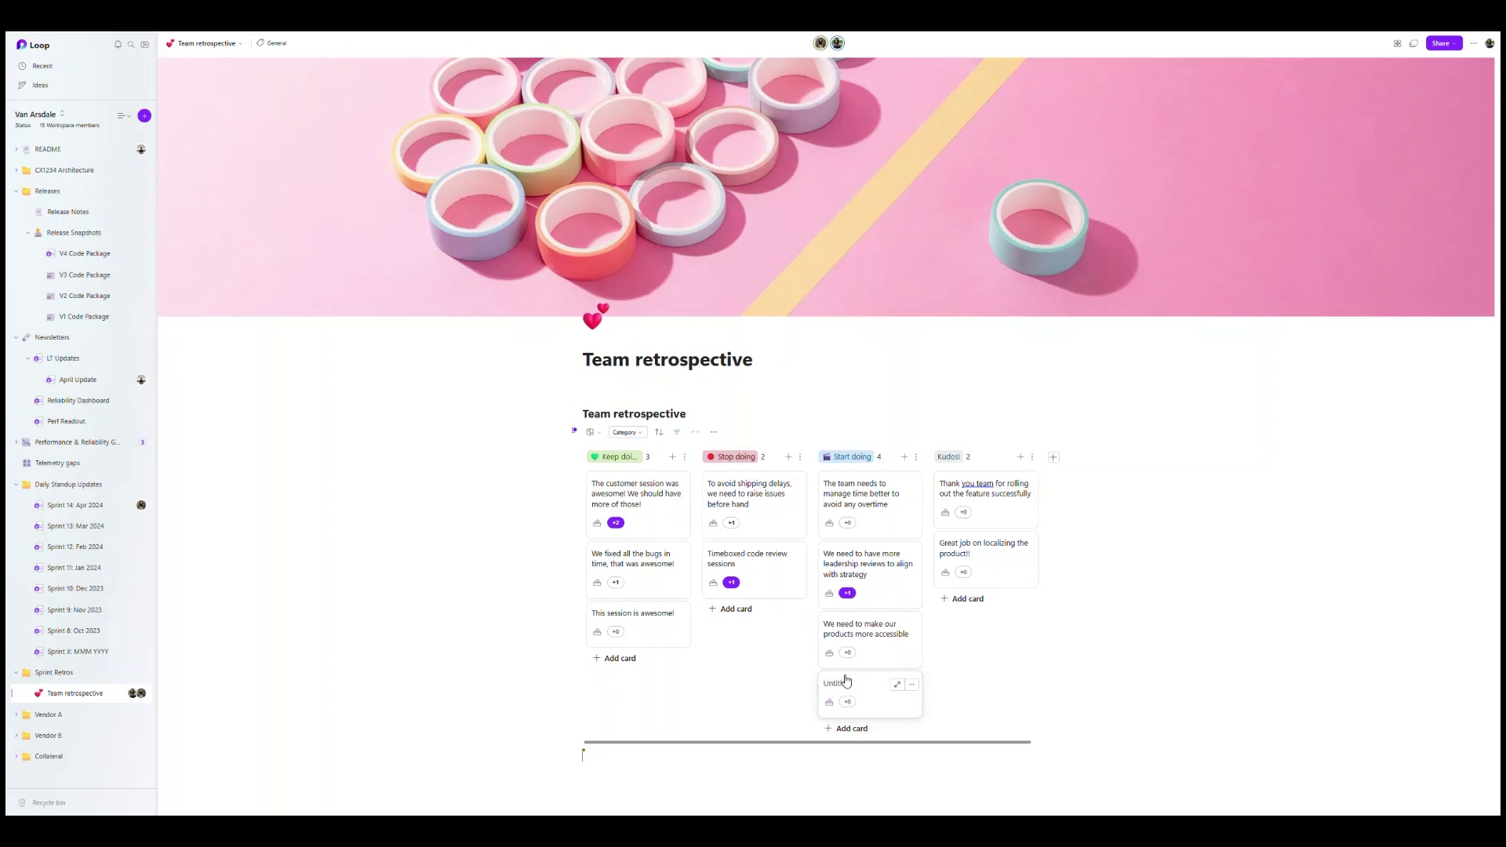
click(840, 682)
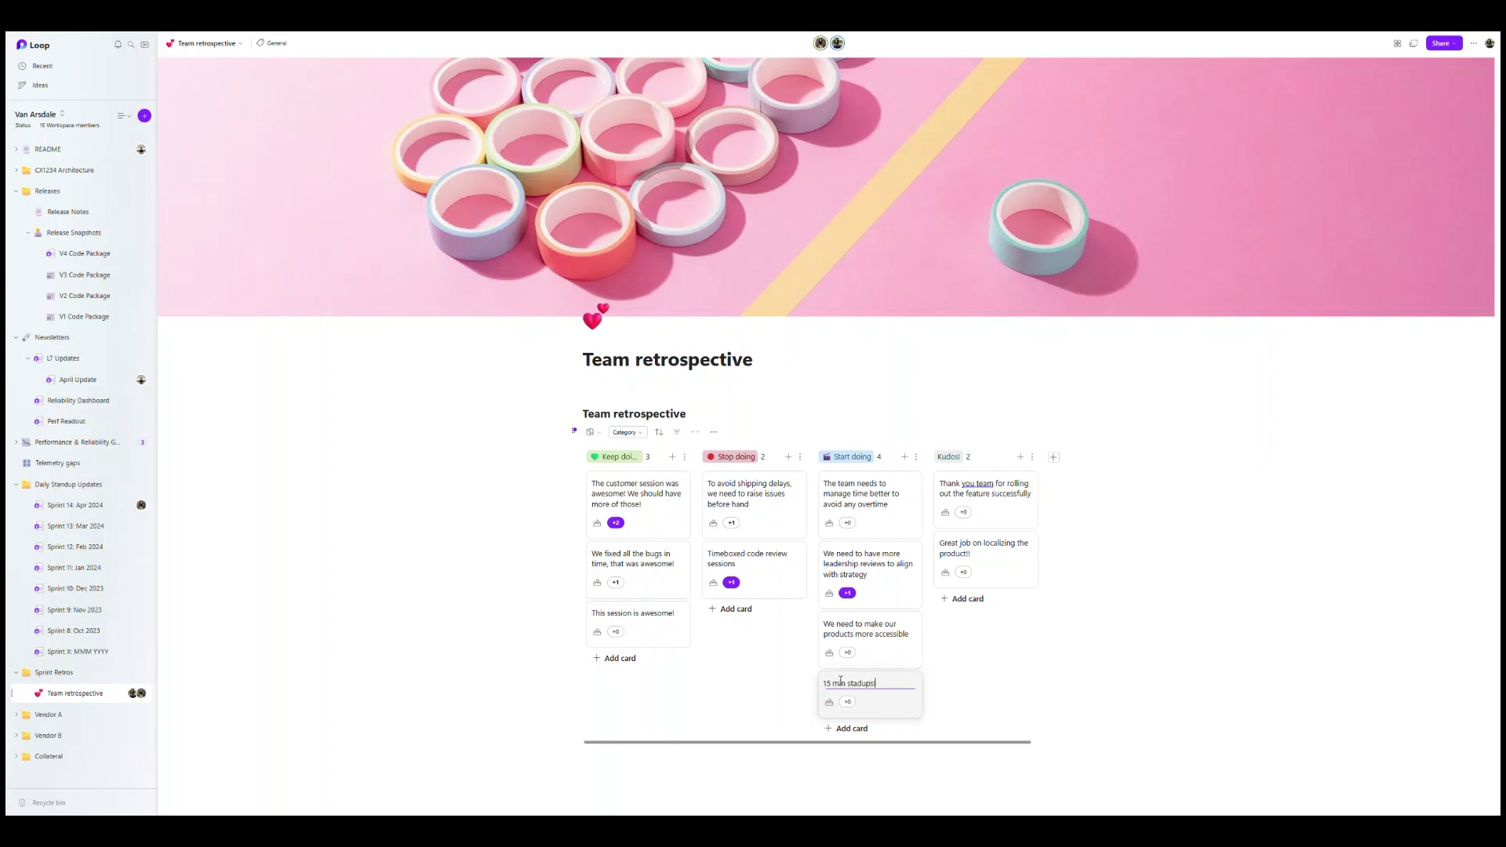
key(Return)
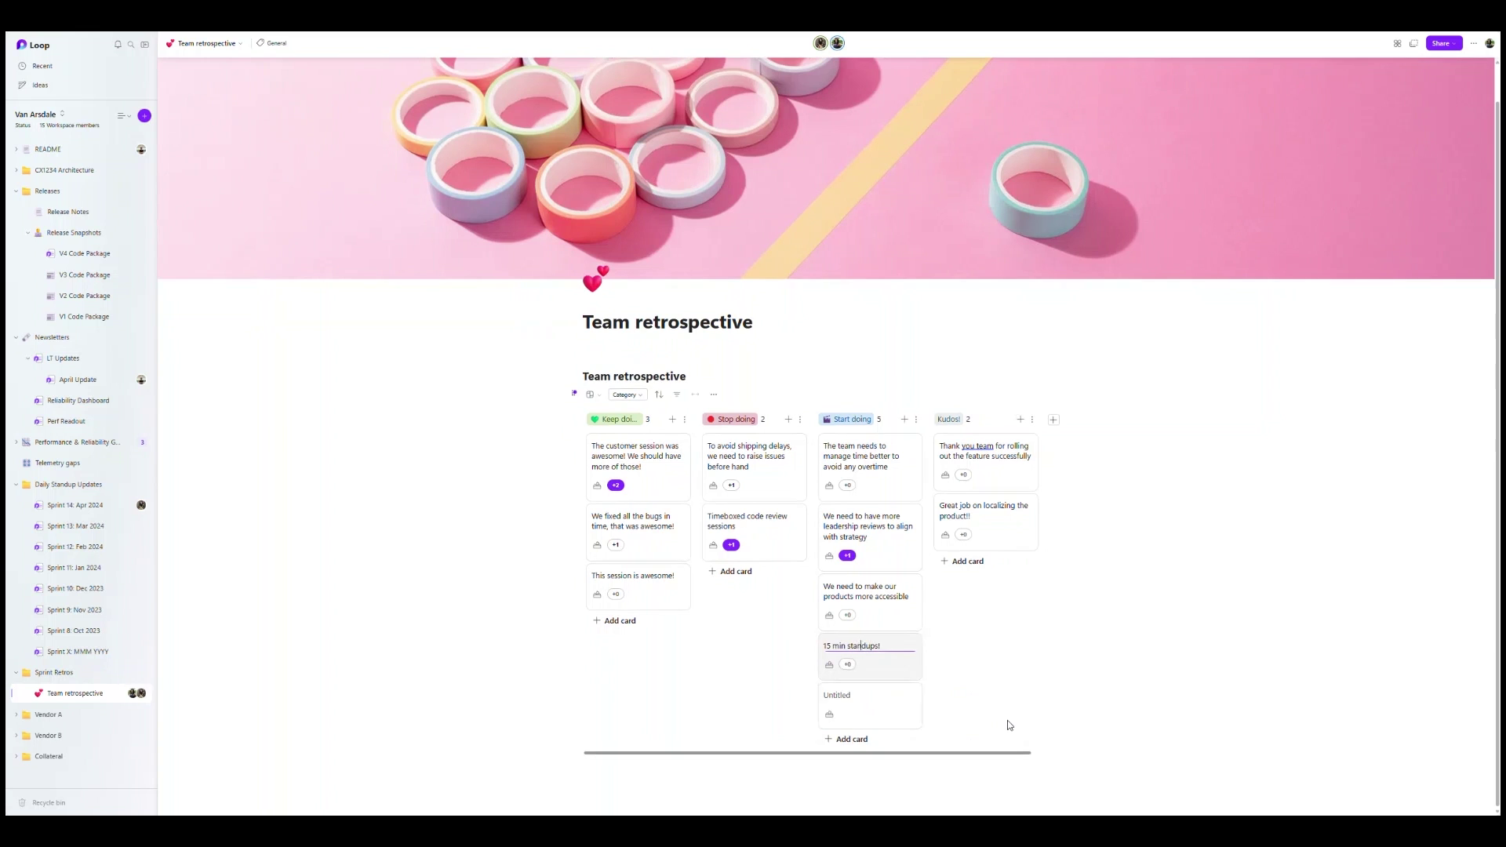
click(912, 697)
click(929, 775)
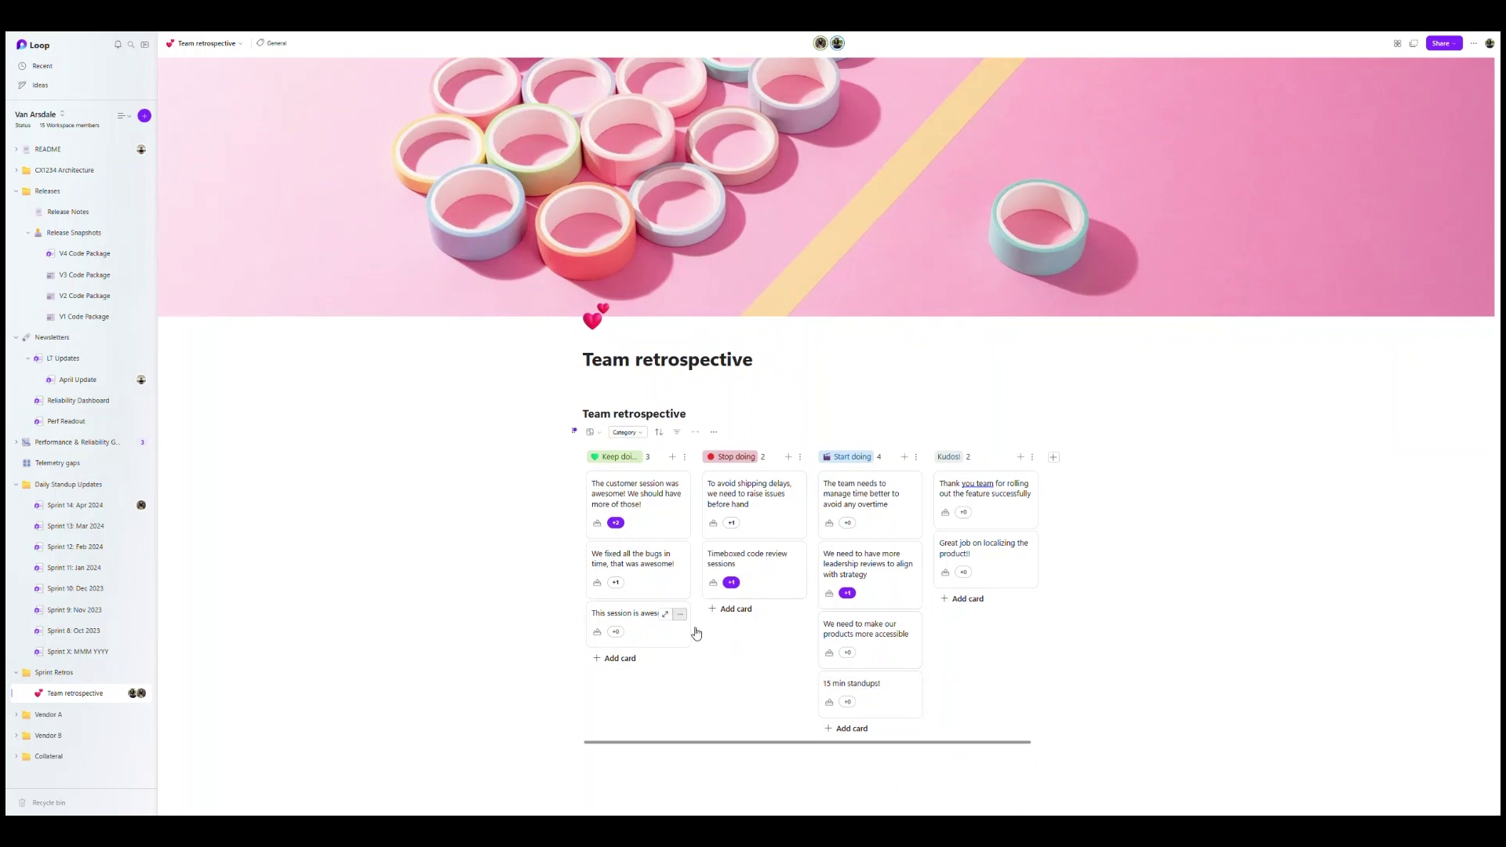
- Upvote '15 min standups!', add a 'More RETROS!!!' Keep doing card, and upvote 'This session is awesome!'
click(847, 702)
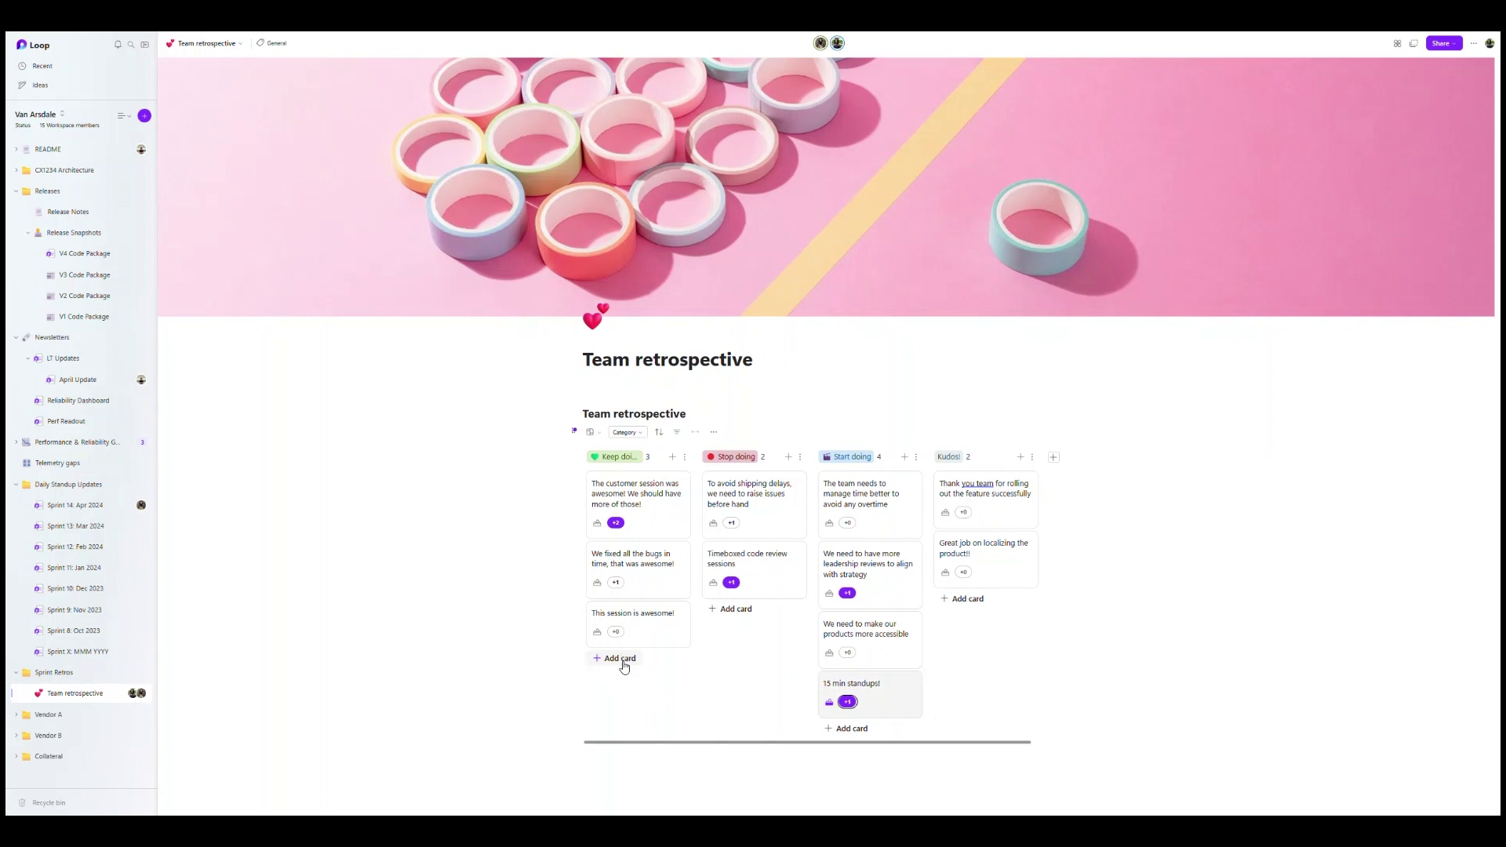
click(620, 659)
text(More RETROS!!!)
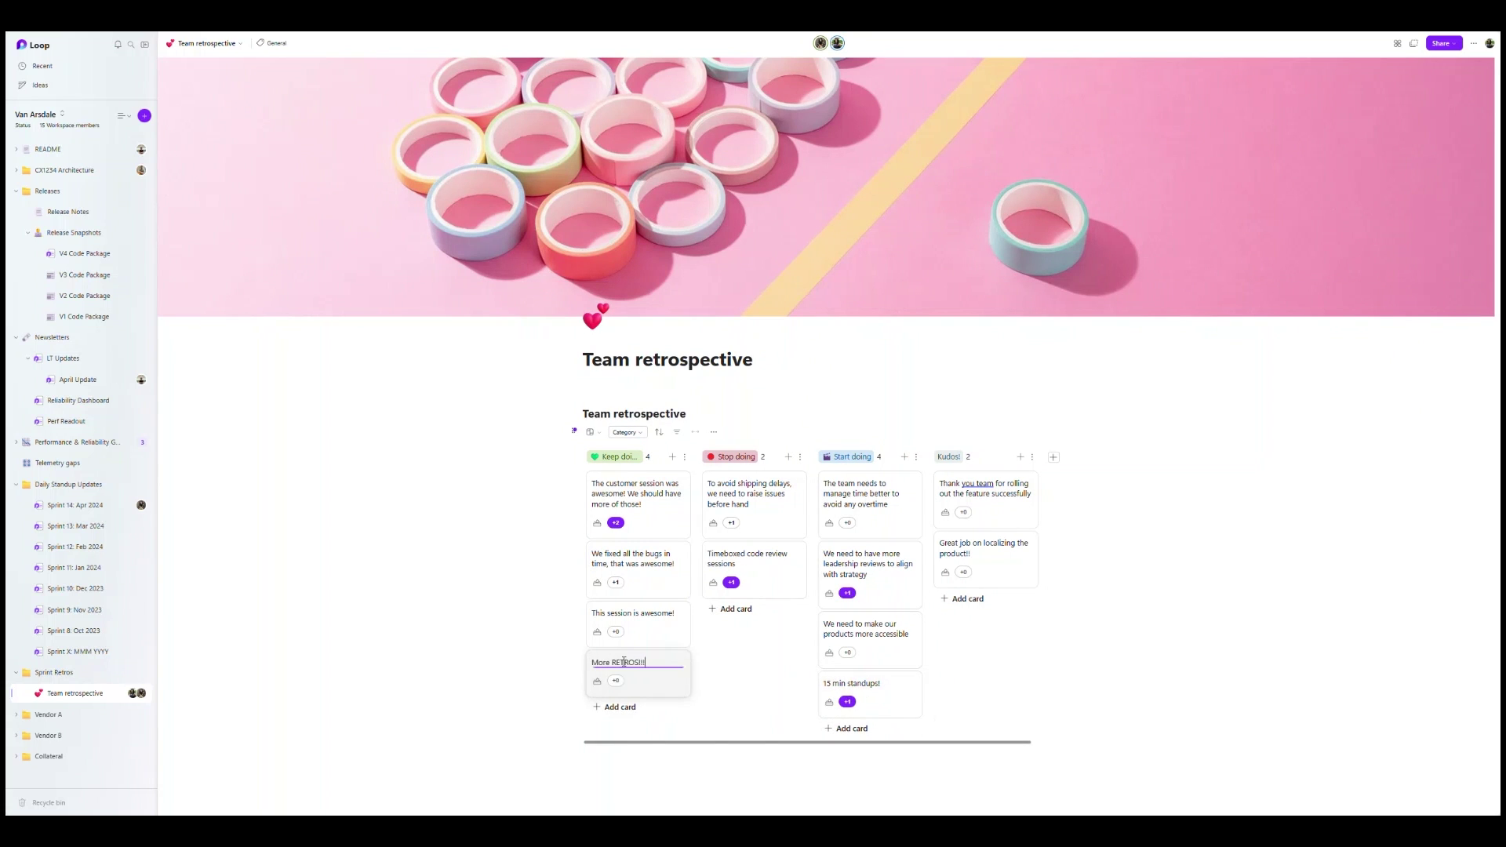
click(510, 678)
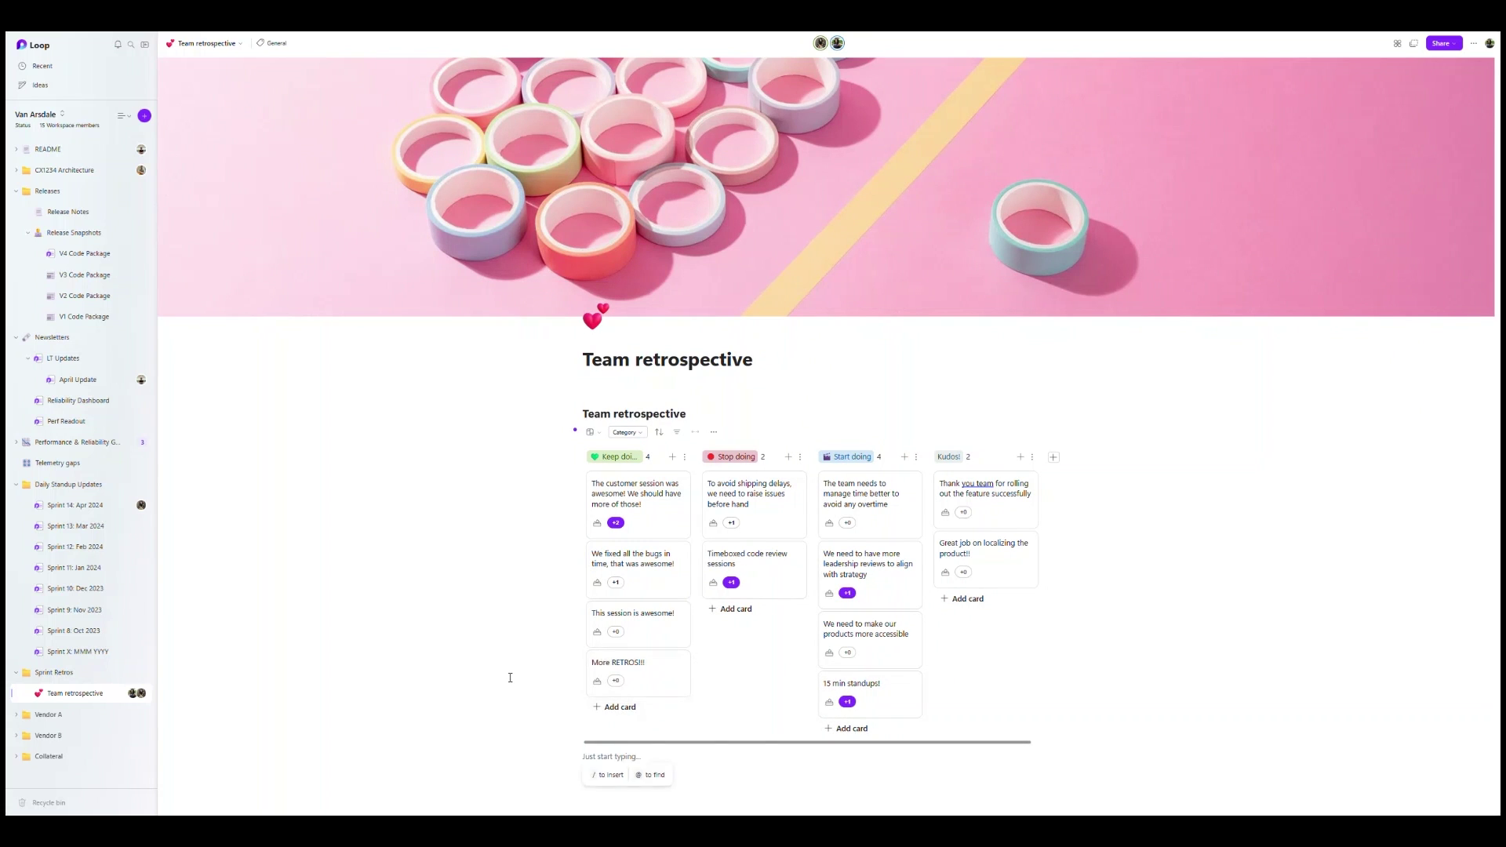
click(615, 631)
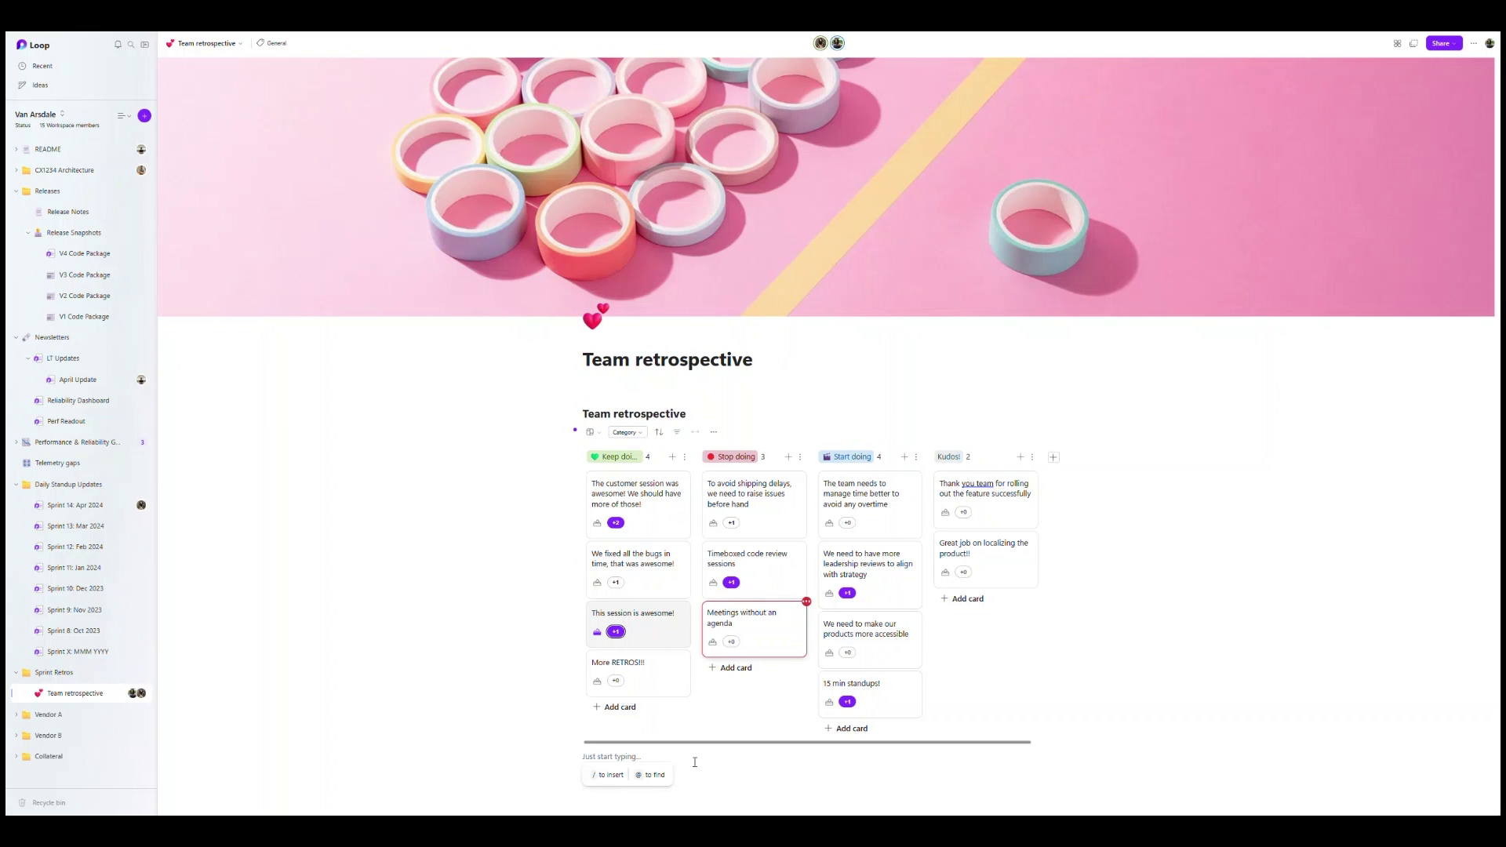
- Ask Copilot on an empty line to 'Generate tasks from this page'
scroll(663, 737, down, 1)
text(/)
key(Return)
text(Generate tasks from this page's)
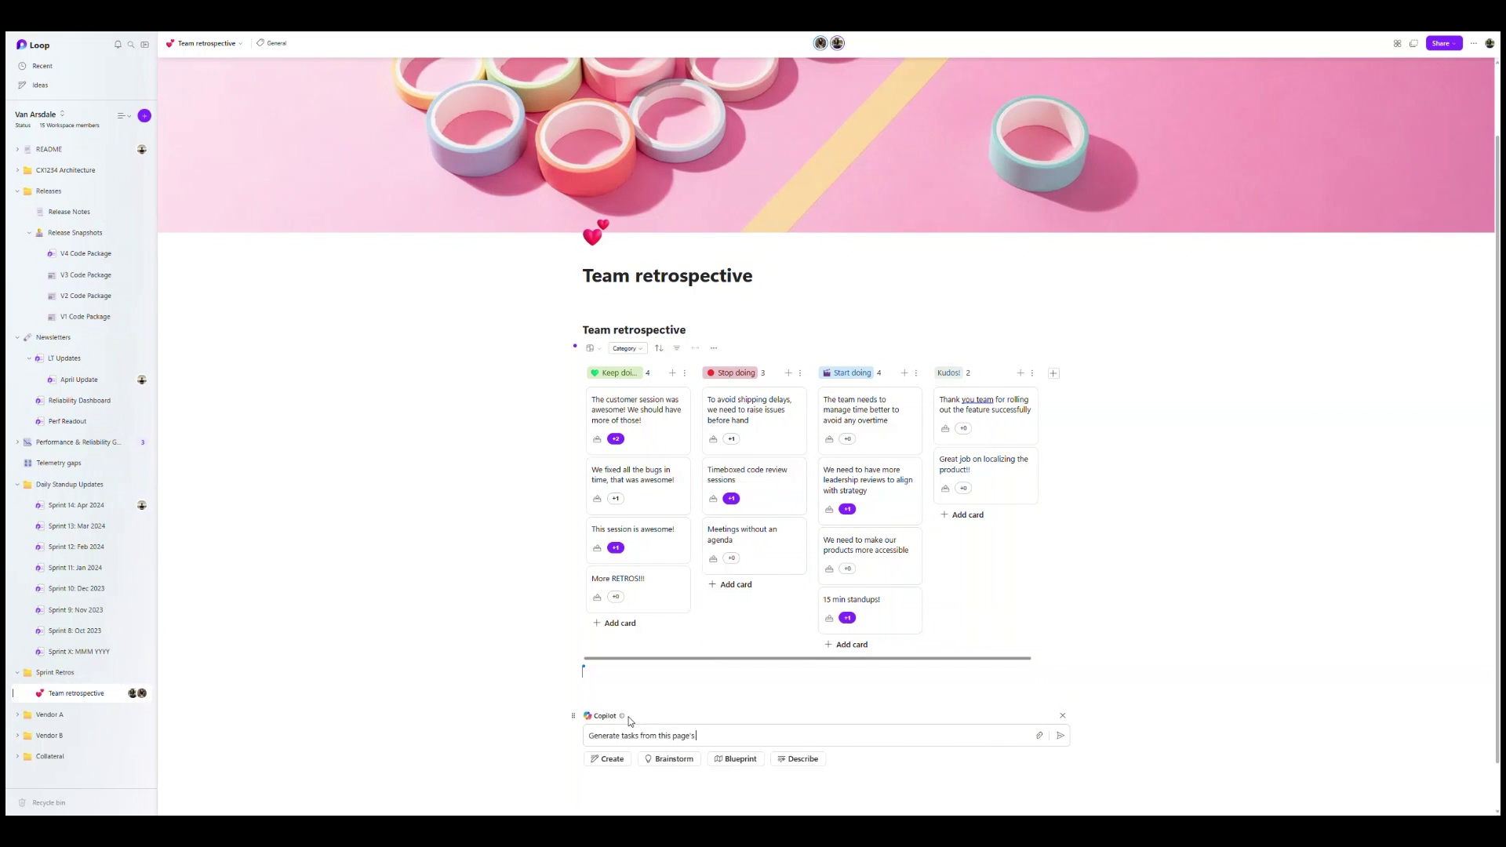
- Run the Copilot request and insert a Tasks list table below the results
key(Return)
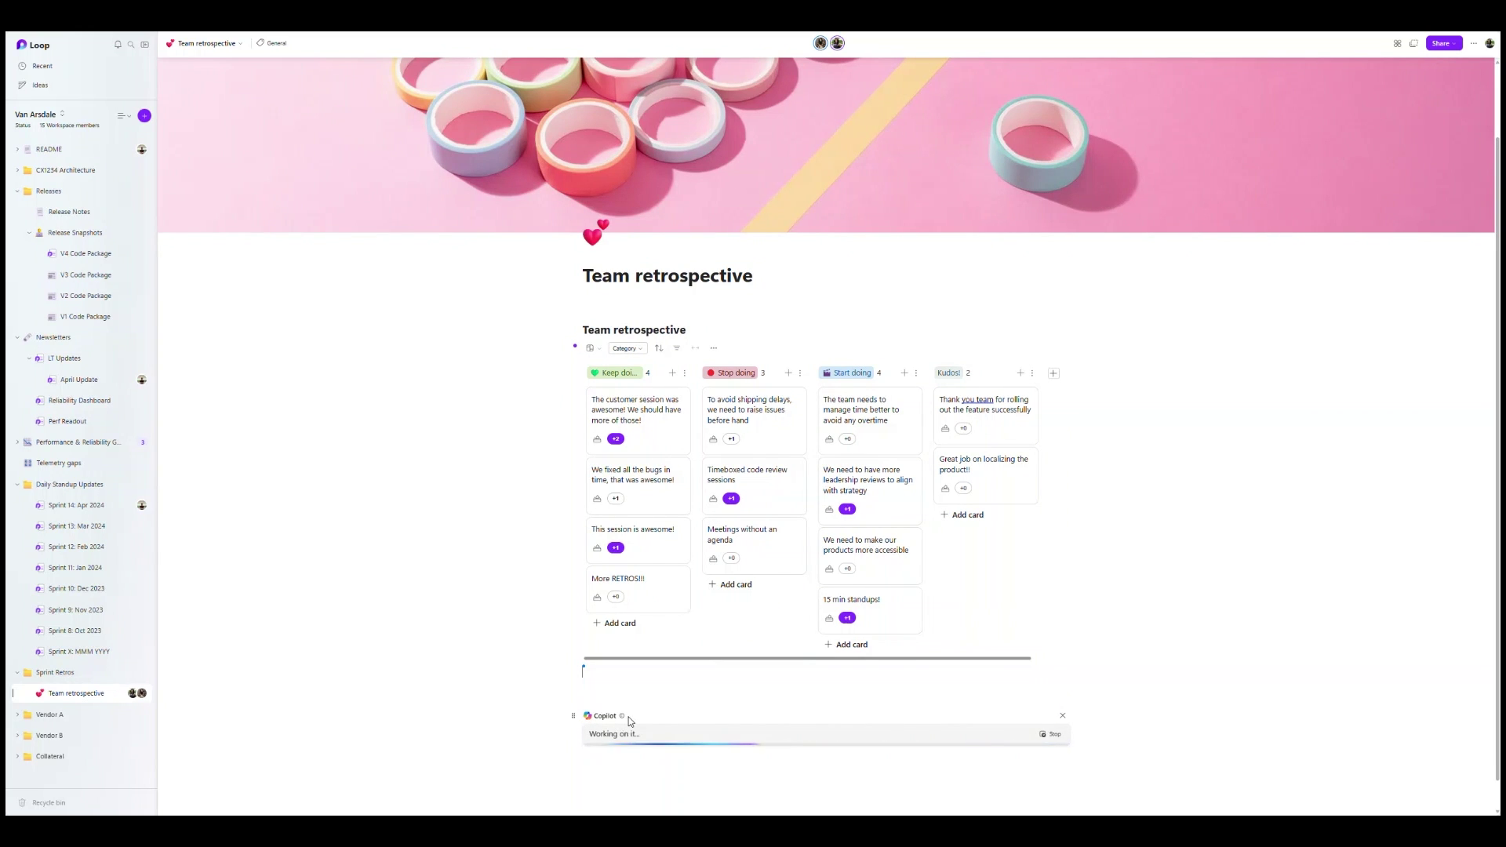
scroll(629, 716, down, 1)
click(589, 738)
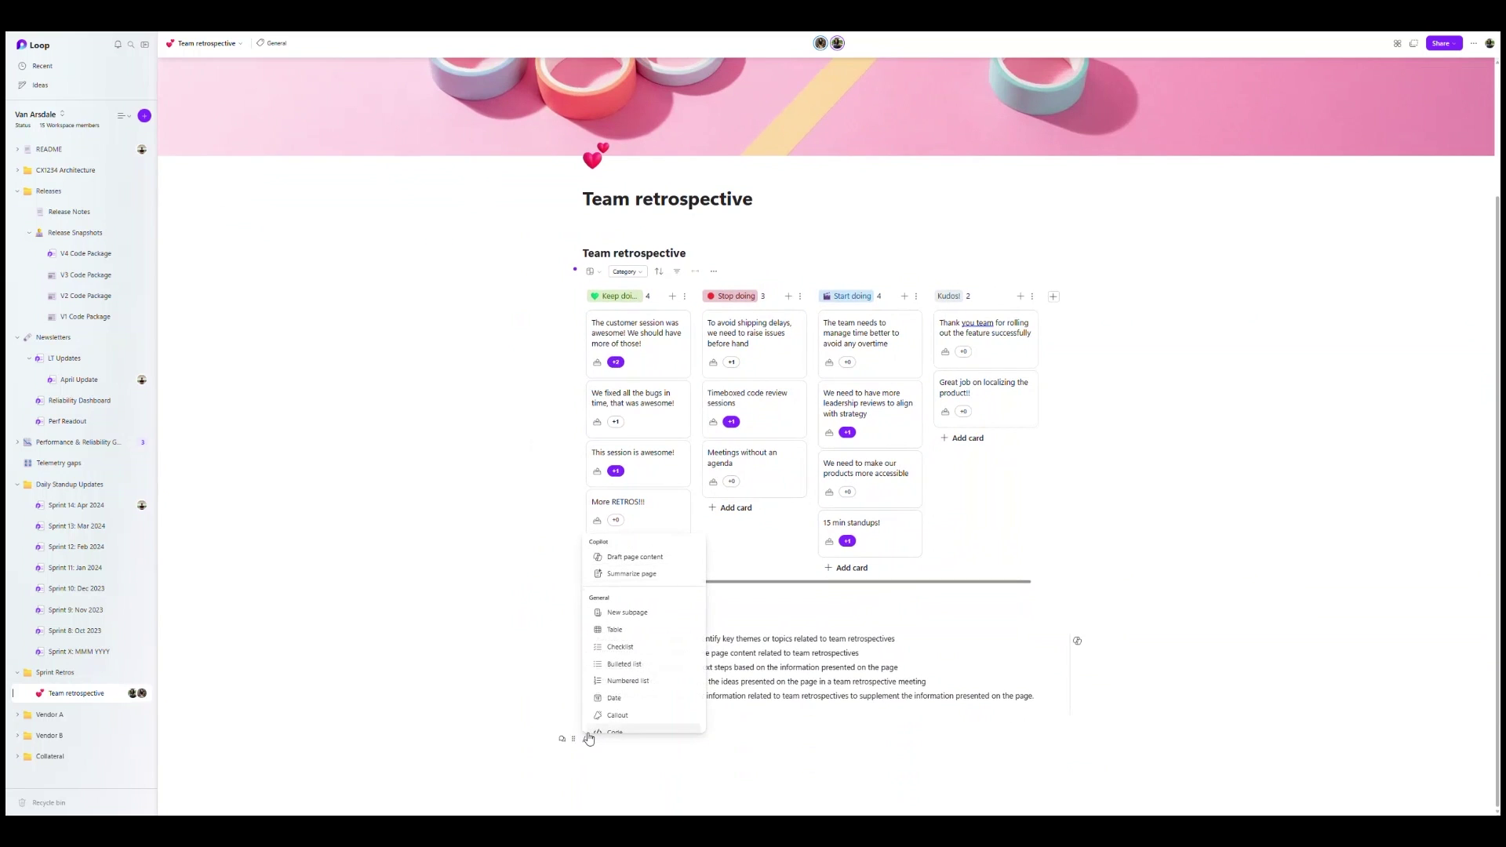
text(task)
key(Return)
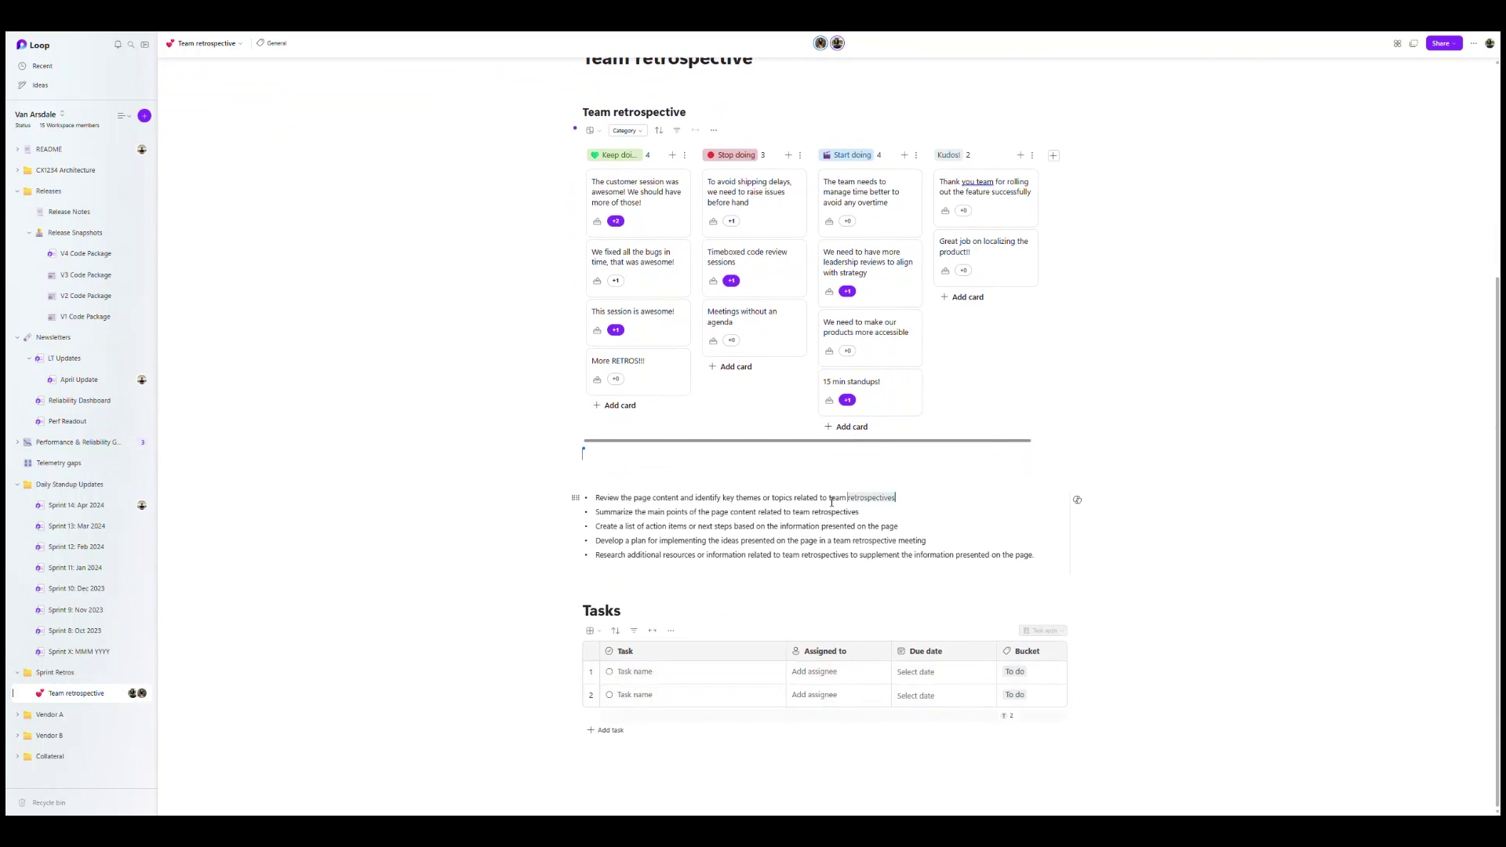
- Move the five Copilot-generated bullets into the Tasks table rows
triple_click(601, 499)
drag(601, 499, 643, 674)
triple_click(601, 513)
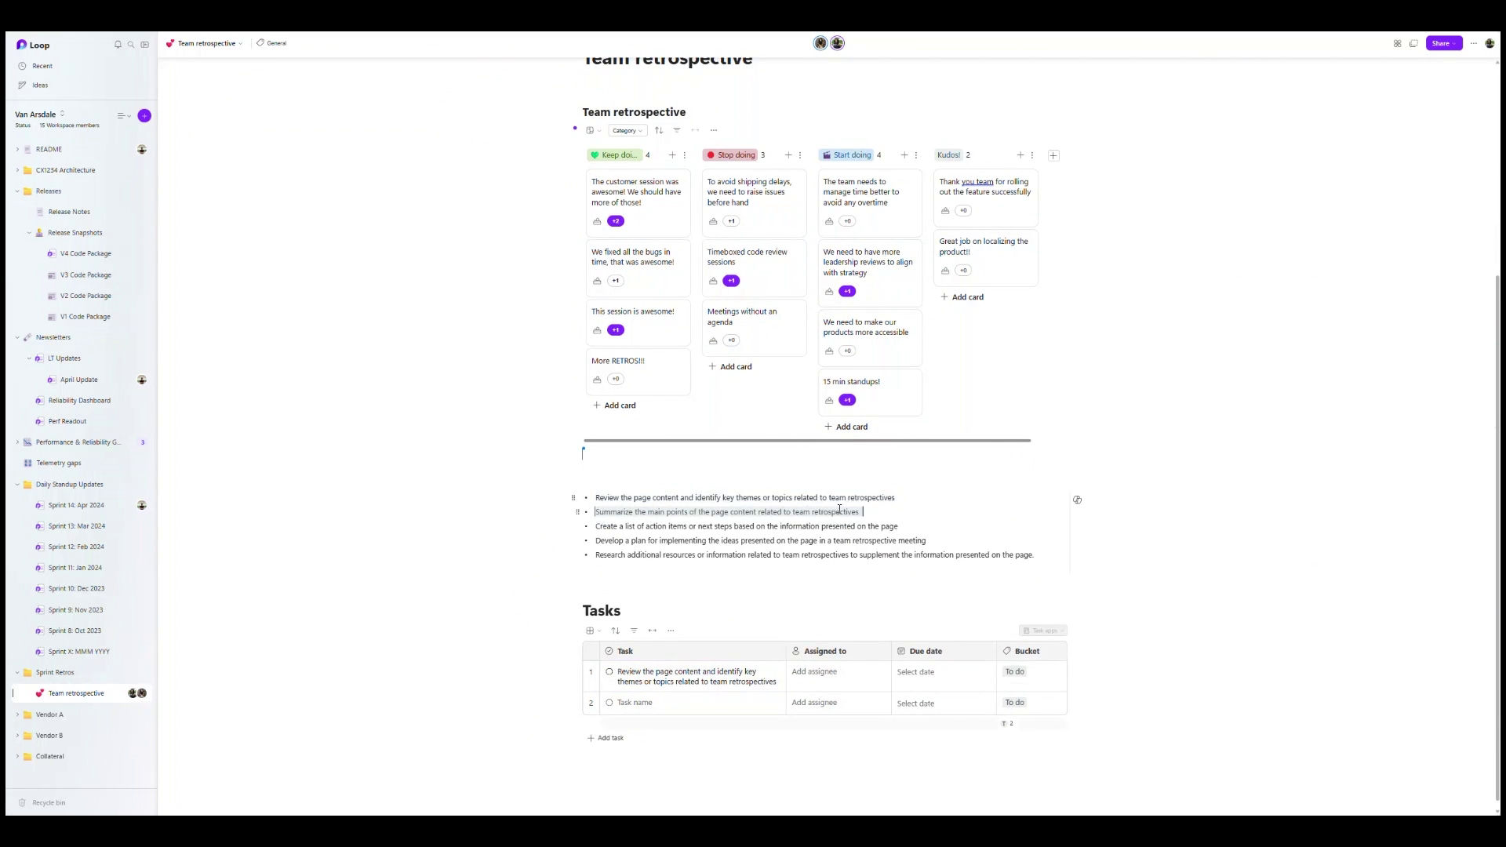
drag(601, 513, 683, 709)
click(683, 708)
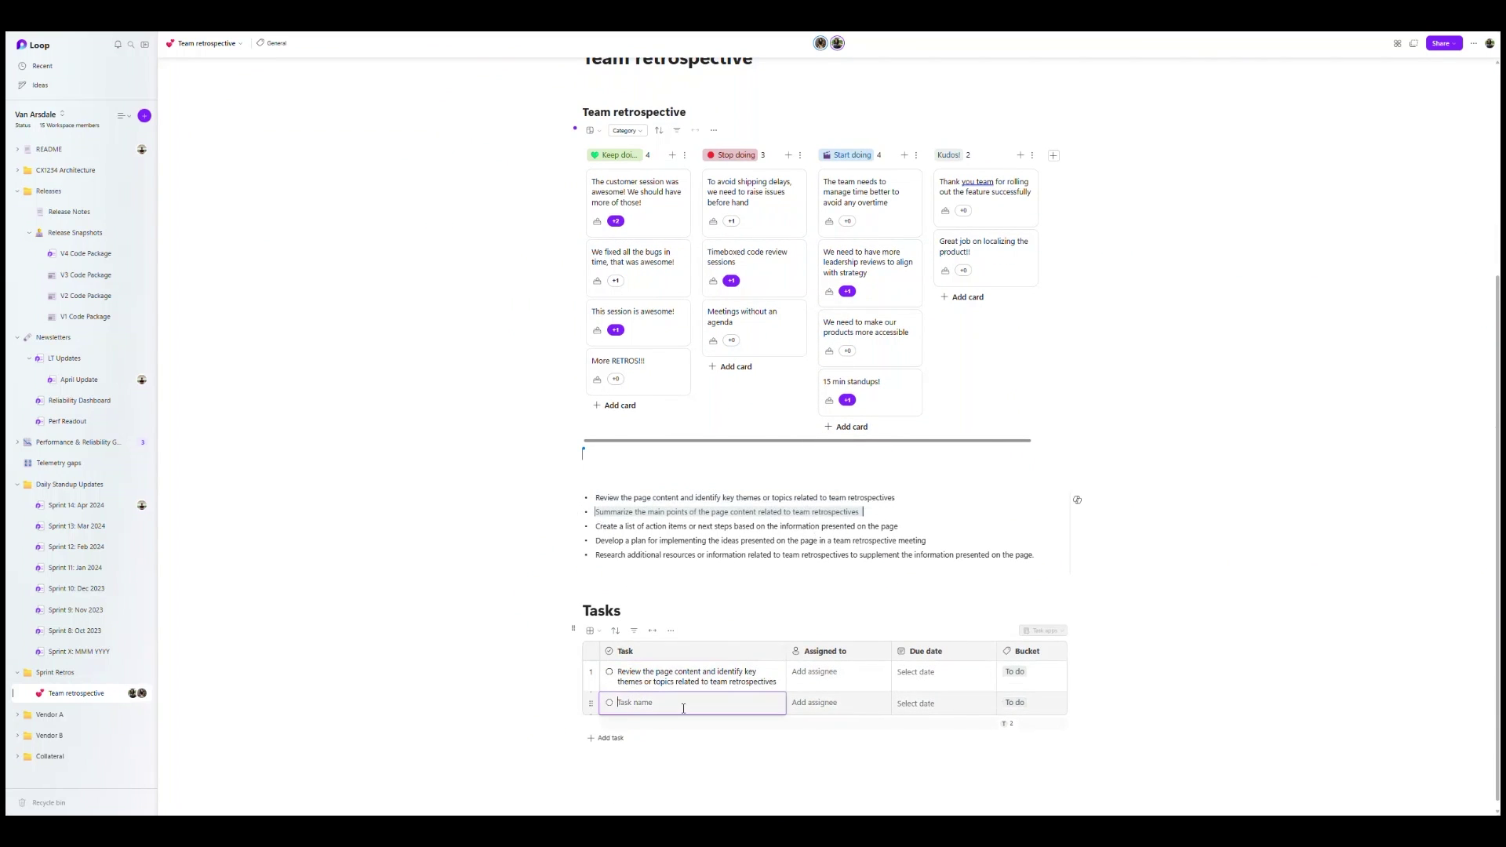
triple_click(601, 527)
drag(601, 527, 683, 739)
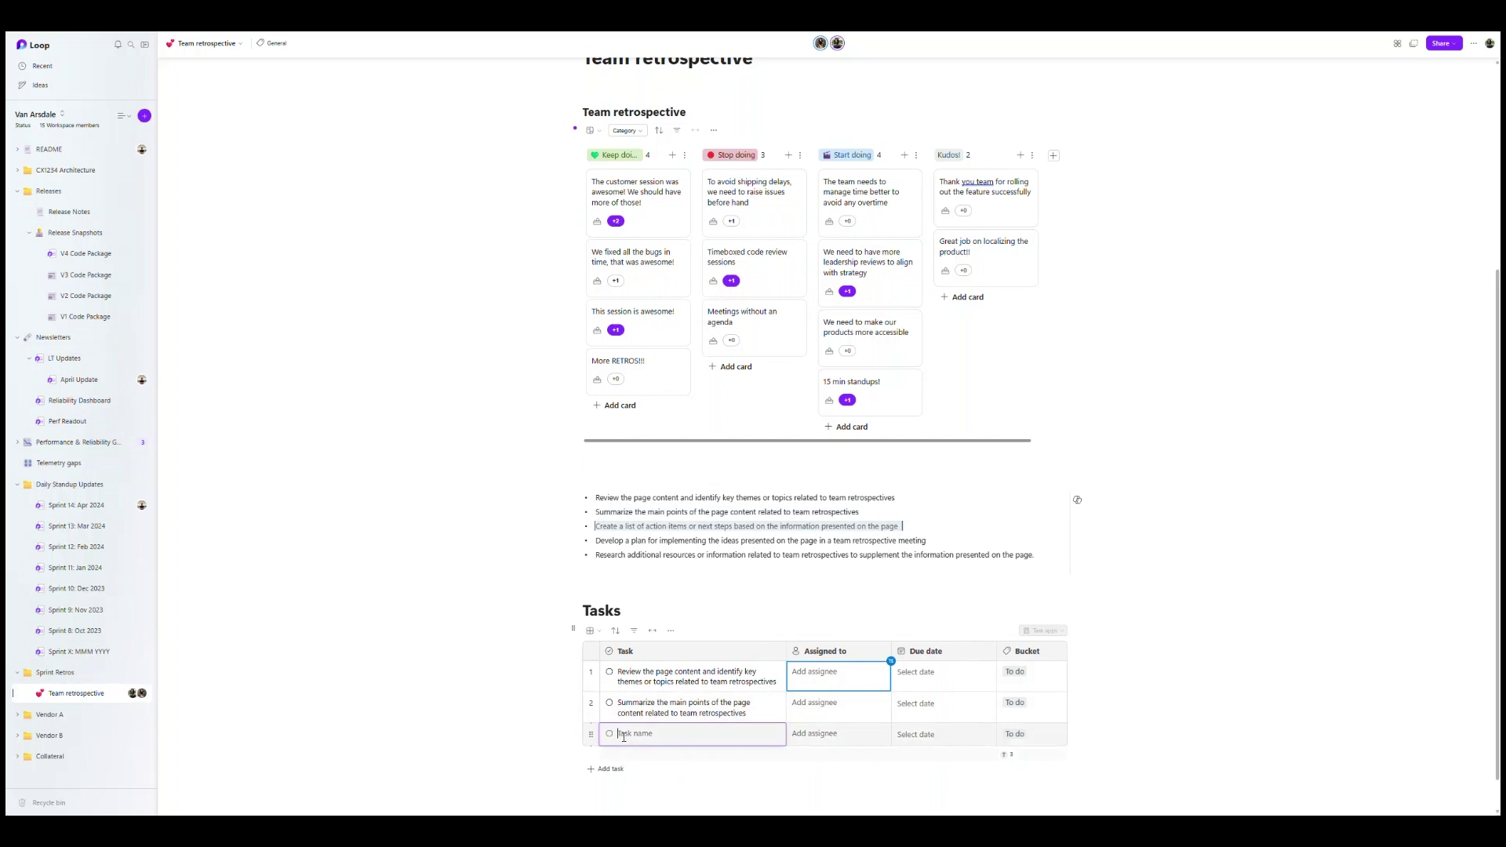
triple_click(600, 541)
drag(601, 540, 683, 765)
triple_click(1035, 559)
drag(1035, 559, 683, 704)
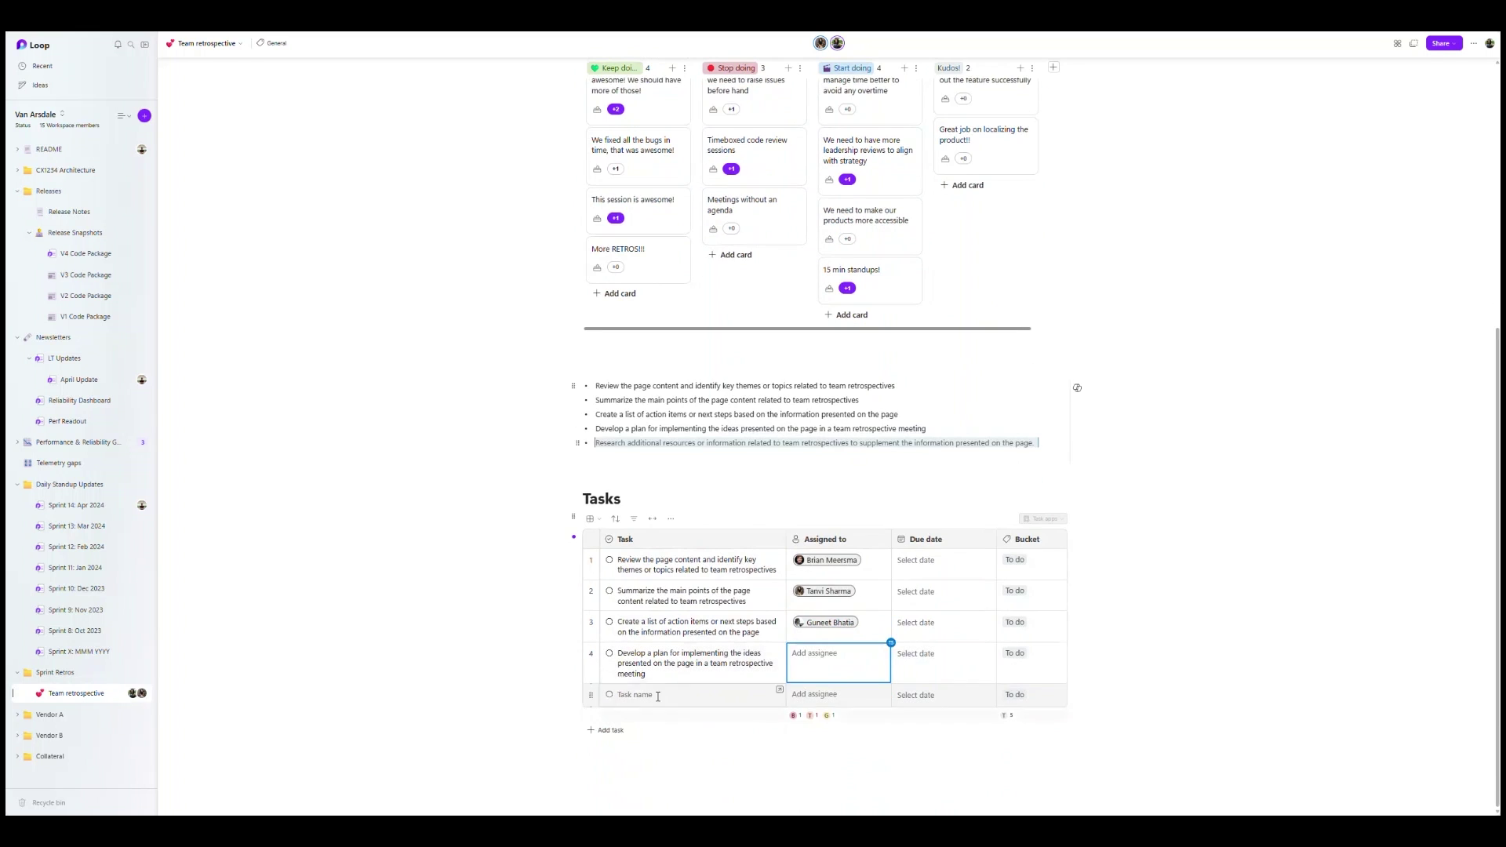
- Set task due dates to Fri, May 24 and view the synced tasks in Planner
click(941, 559)
click(918, 662)
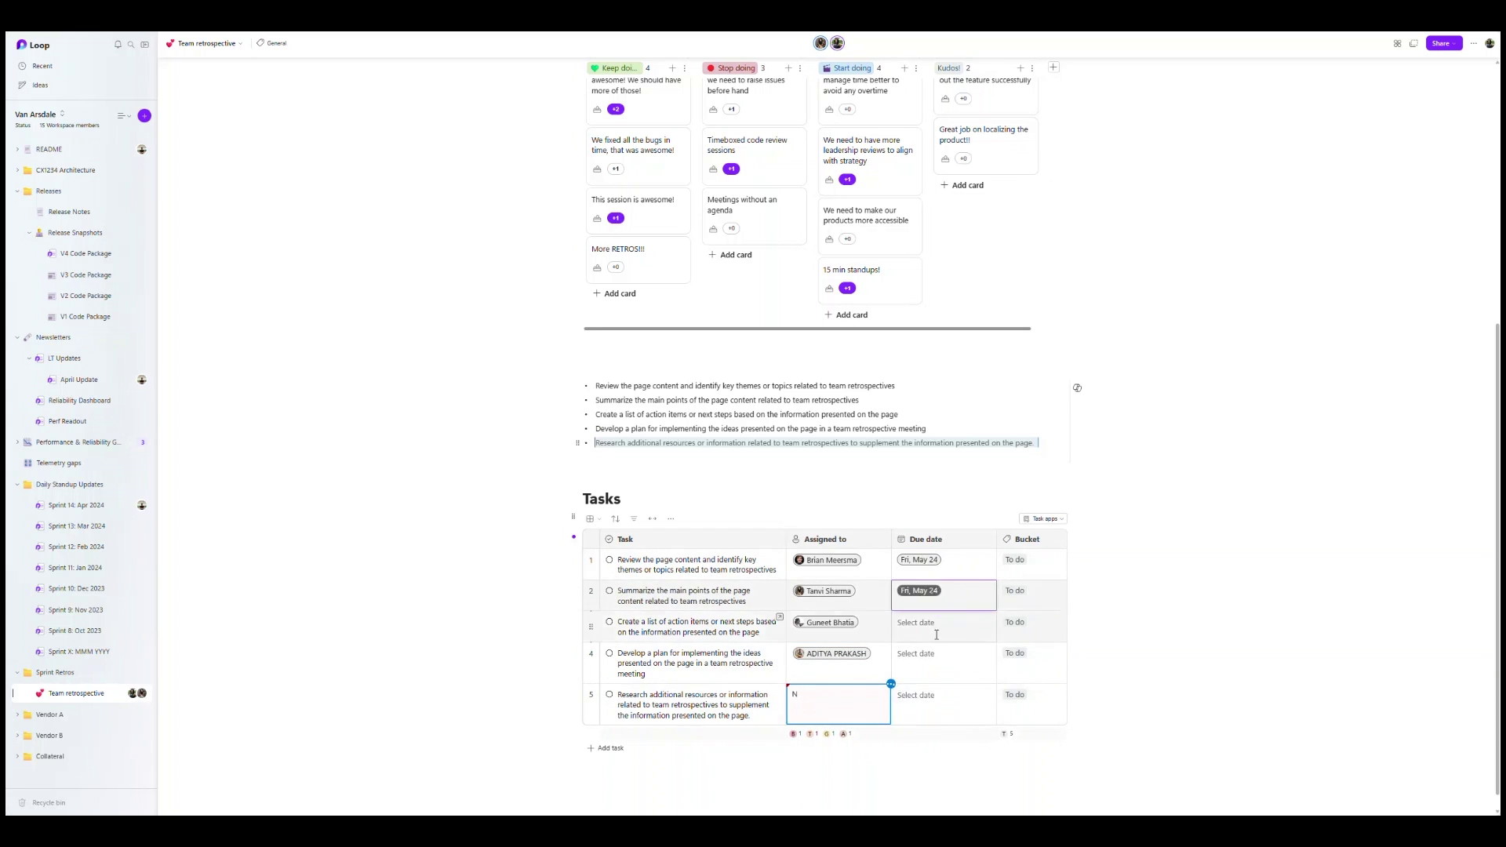
click(945, 706)
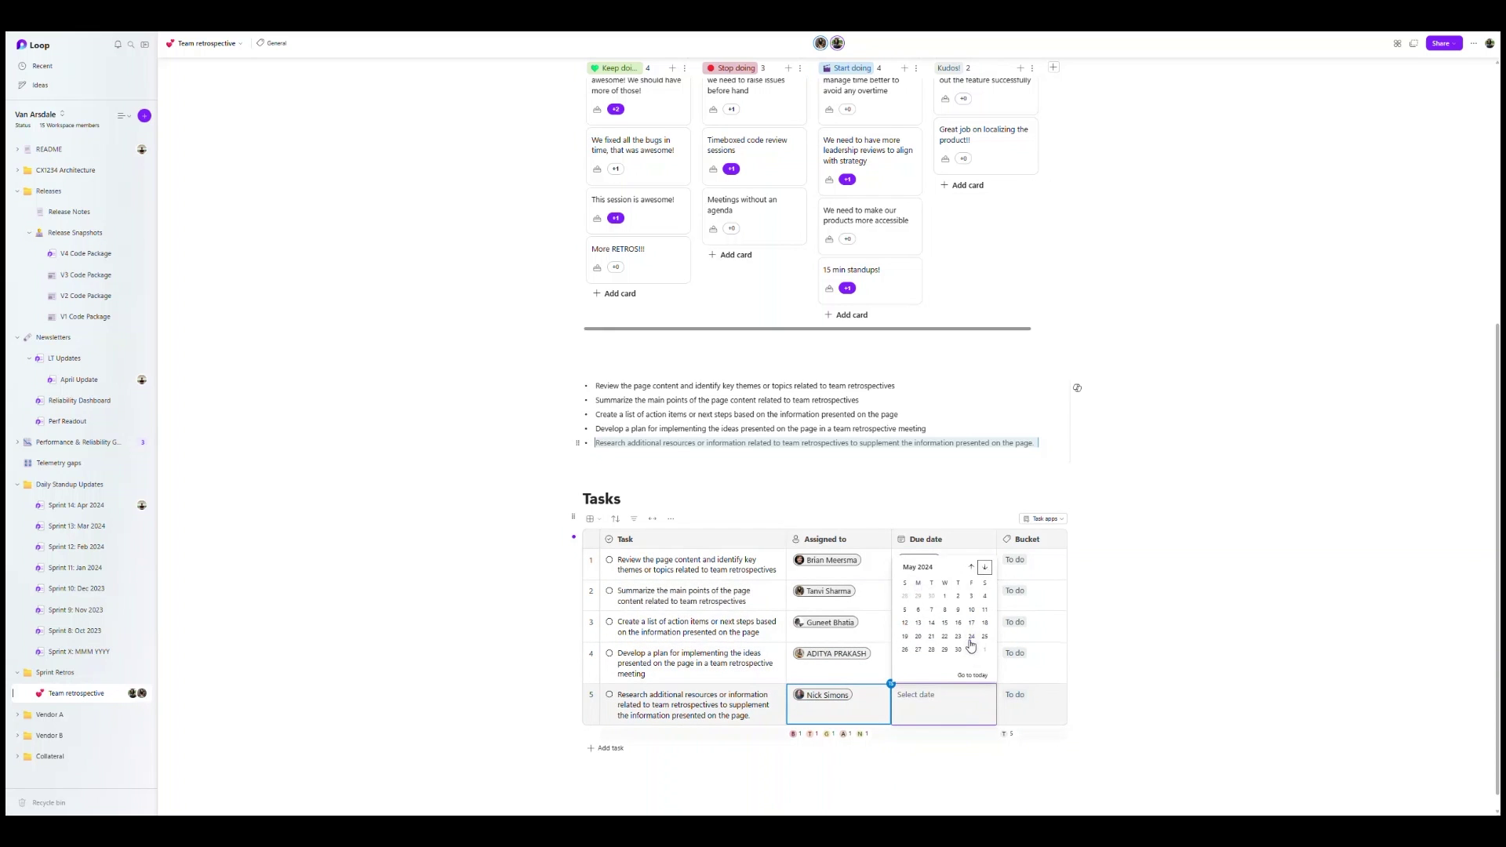
click(981, 635)
click(1043, 518)
click(1075, 541)
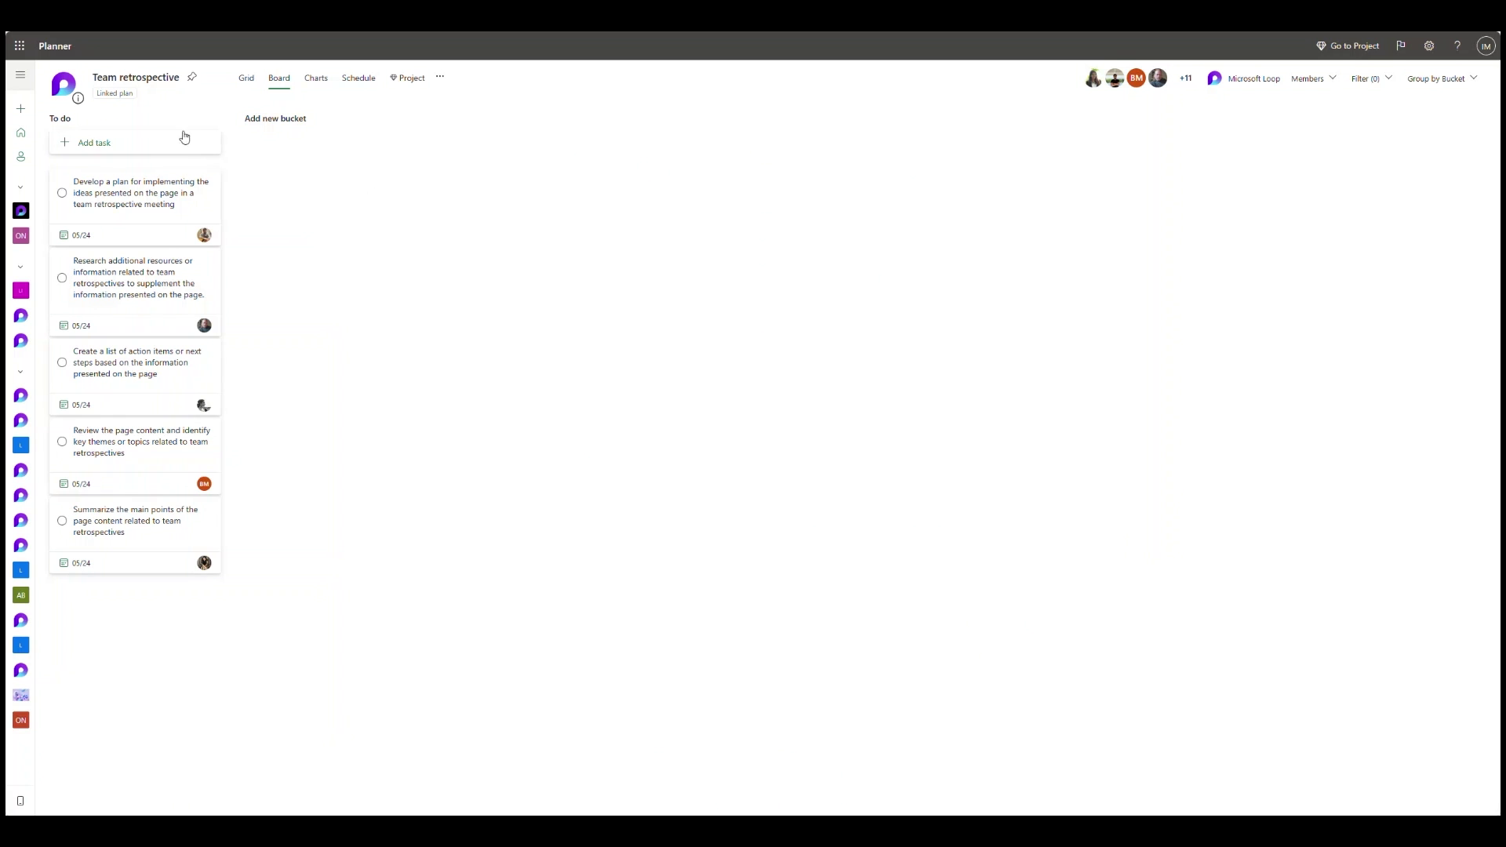